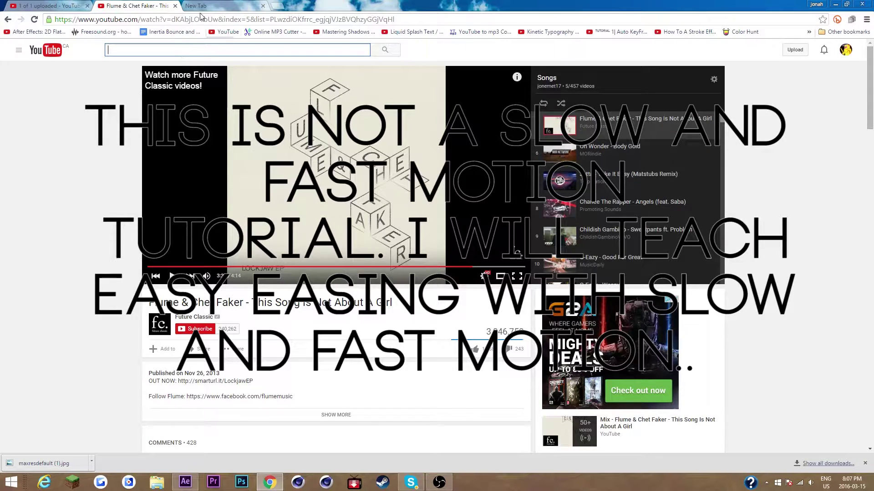
Copy the link of the open Flume & Chet Faker video and open the YouTube to mp3 converter in the empty tab.
{"action": "right_click", "coordinate": [168, 18]}
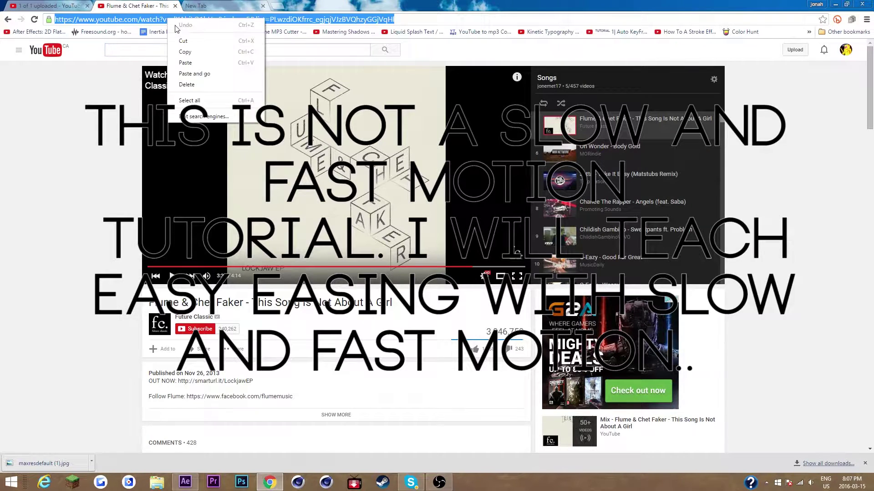
{"action": "left_click", "coordinate": [182, 49]}
{"action": "left_click", "coordinate": [223, 4]}
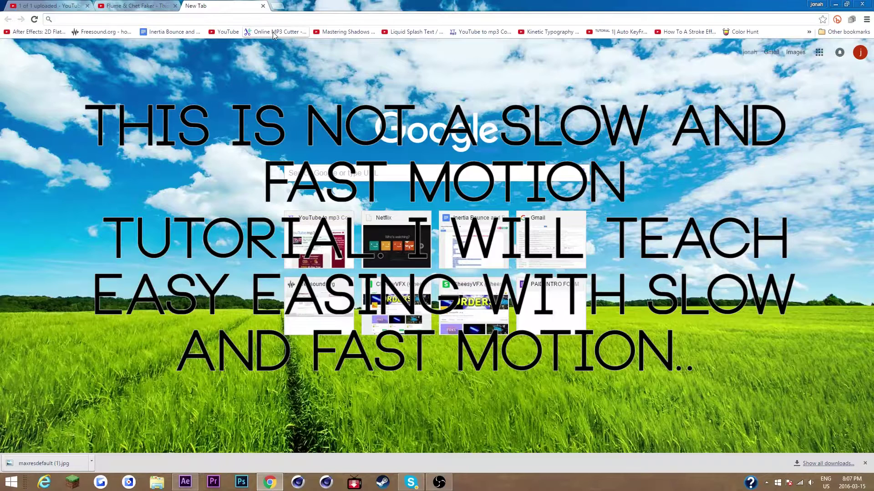
{"action": "left_click", "coordinate": [465, 33]}
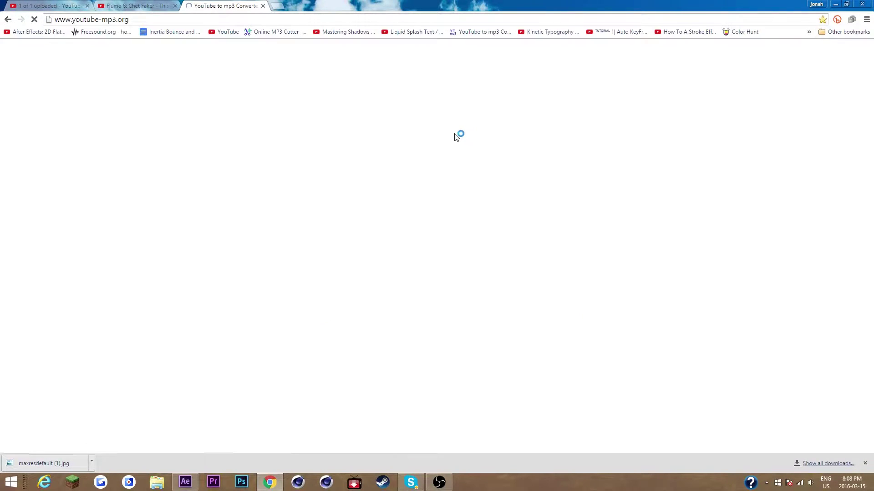
Convert the video from the copied link to mp3 and download the resulting file.
{"action": "left_click", "coordinate": [864, 463]}
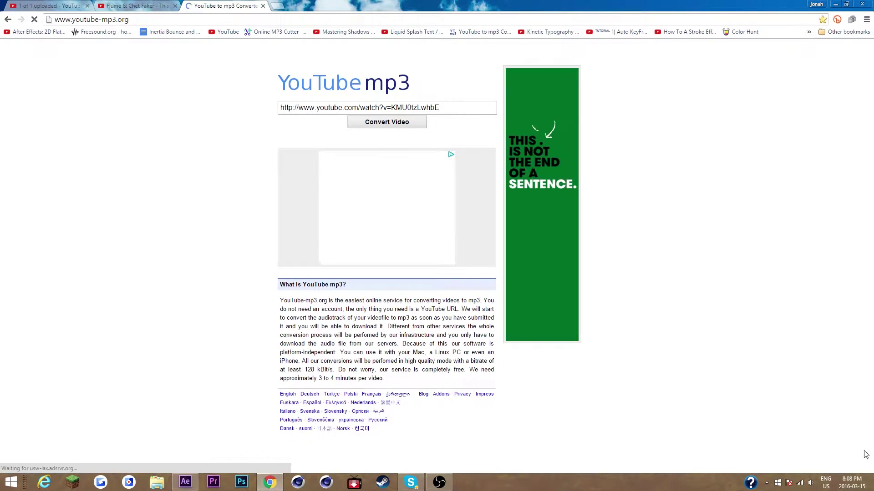
{"action": "key", "text": "ctrl+v"}
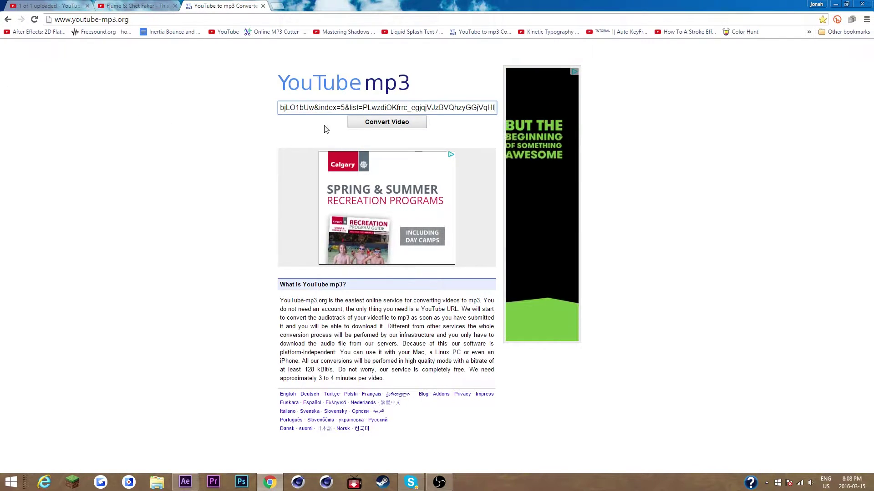
{"action": "left_click", "coordinate": [387, 121]}
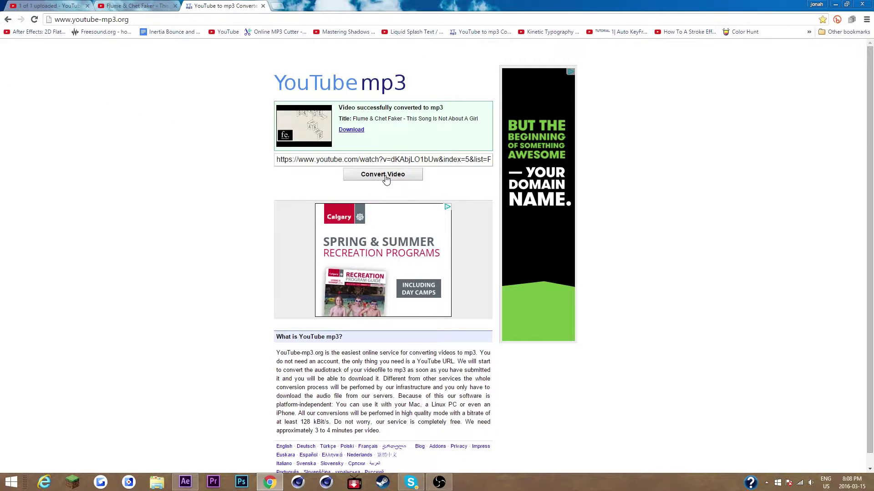
{"action": "left_click", "coordinate": [353, 130]}
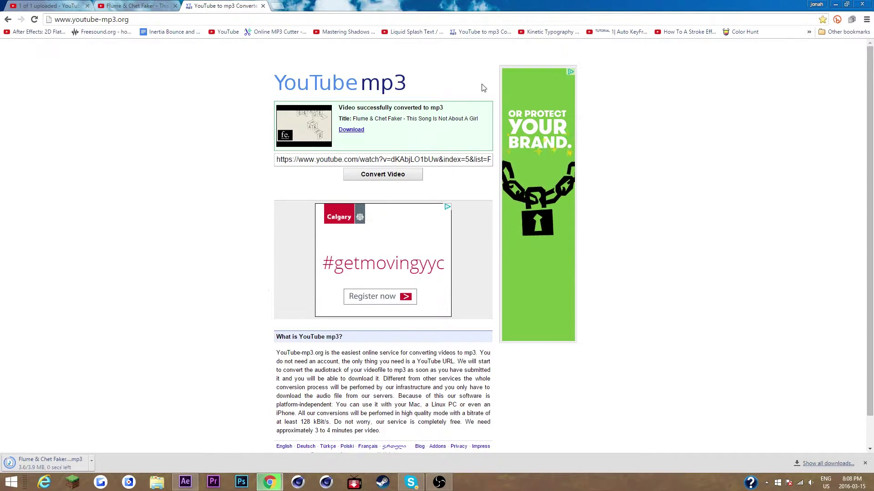
Import the downloaded mp3 from the browser into the After Effects project and dismiss the welcome screen.
{"action": "left_click_drag", "start_coordinate": [437, 7], "coordinate": [499, 54]}
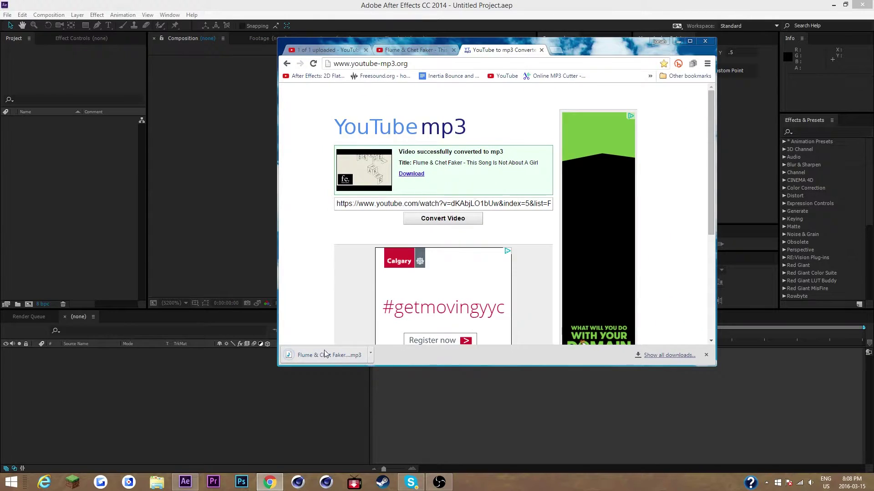
{"action": "left_click_drag", "start_coordinate": [49, 205], "coordinate": [49, 206]}
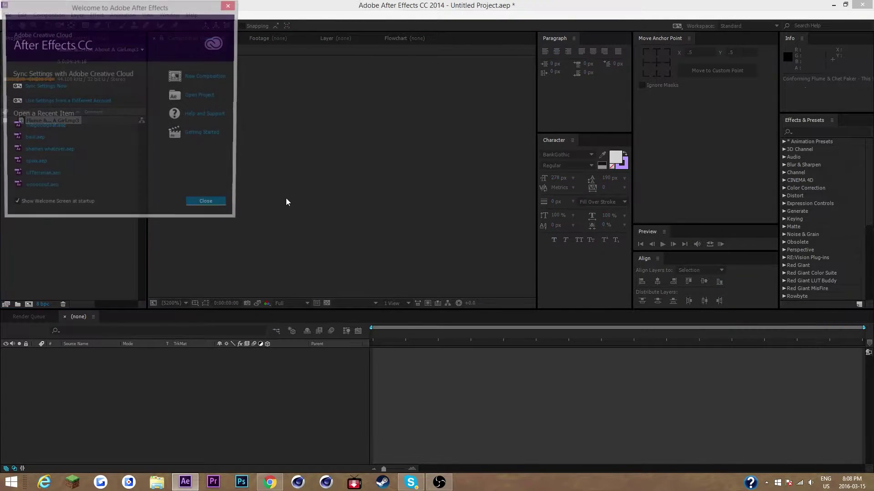
{"action": "left_click", "coordinate": [208, 206]}
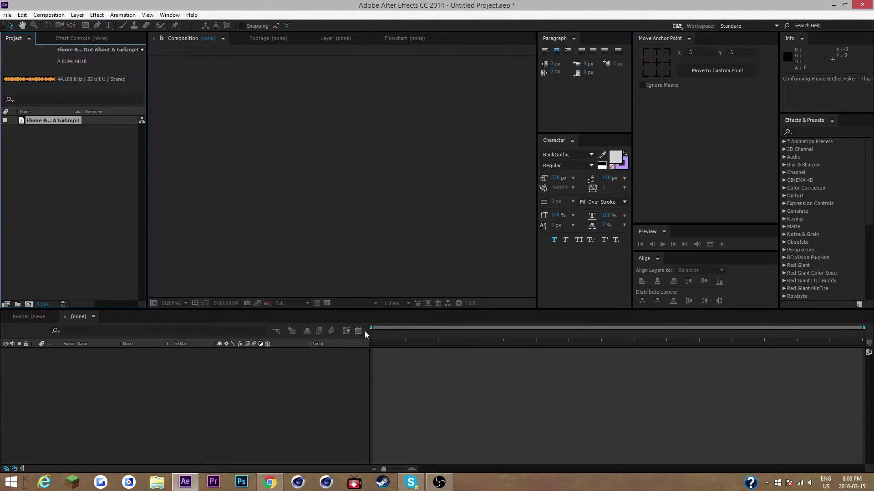
{"action": "left_click", "coordinate": [156, 482]}
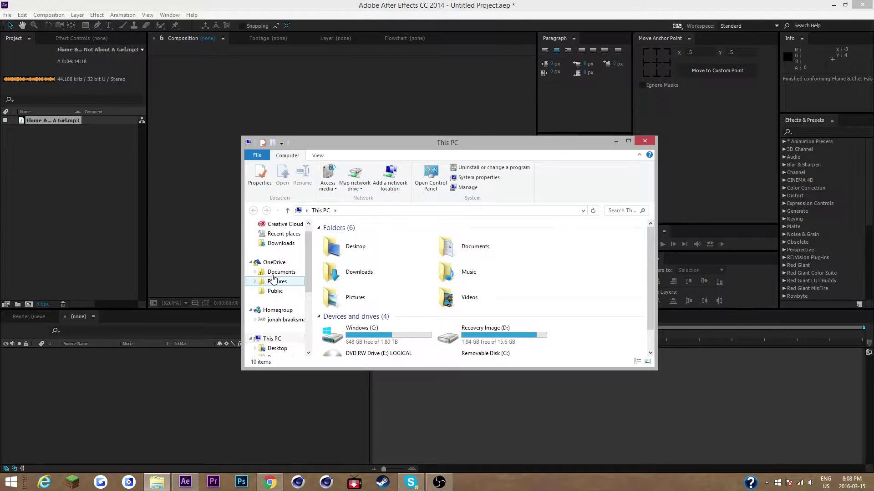
{"action": "left_click_drag", "start_coordinate": [306, 256], "coordinate": [308, 271]}
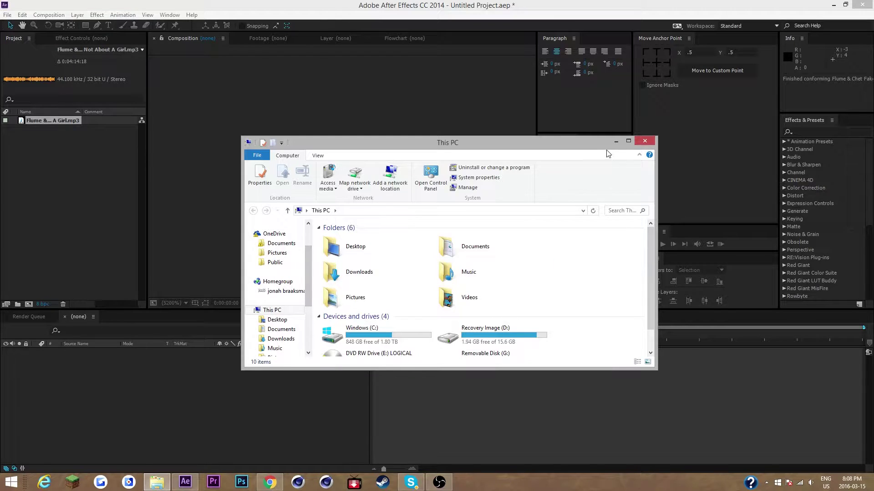
{"action": "left_click", "coordinate": [616, 142]}
{"action": "left_click_drag", "start_coordinate": [53, 120], "coordinate": [95, 387]}
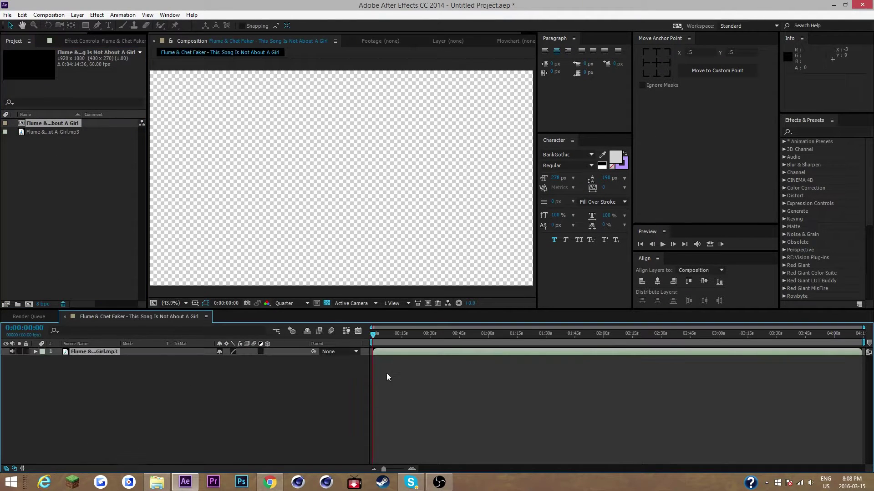
{"action": "left_click", "coordinate": [326, 303]}
{"action": "left_click", "coordinate": [305, 405]}
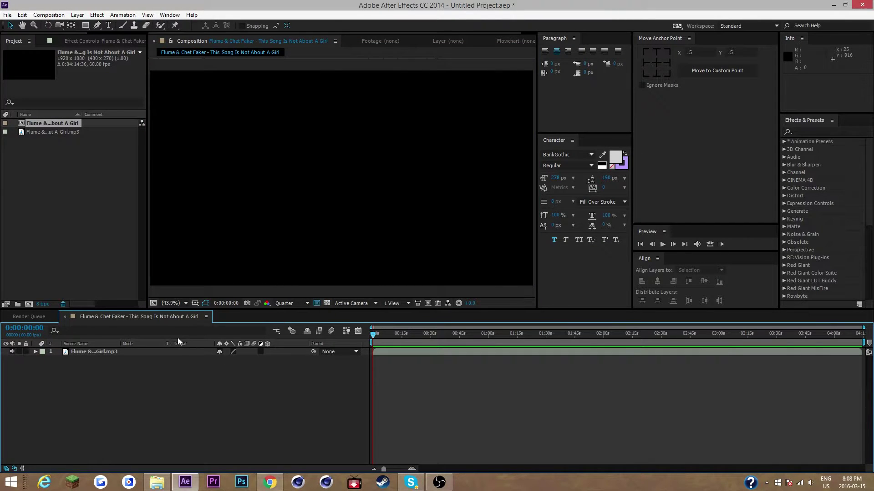
{"action": "key", "text": "ctrl+z"}
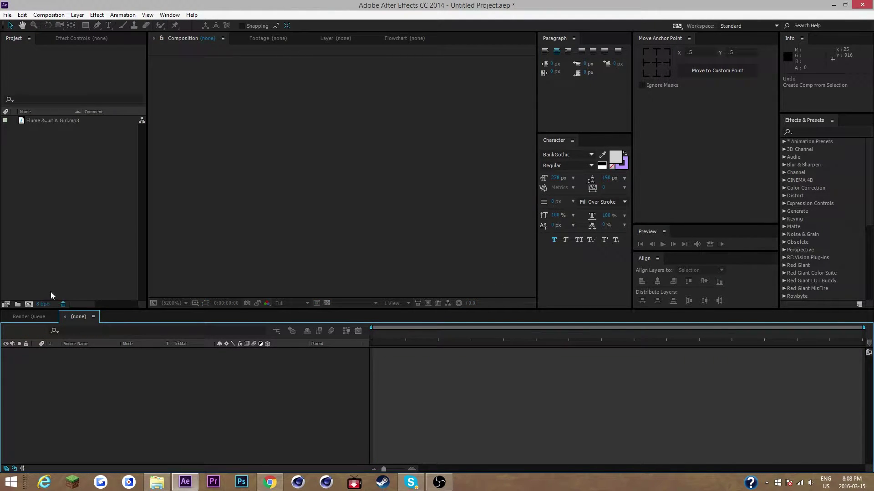
Create a new 1920 x 1080 composition, Comp 1, at 60 fps with a duration of 15 seconds.
{"action": "left_click", "coordinate": [29, 304]}
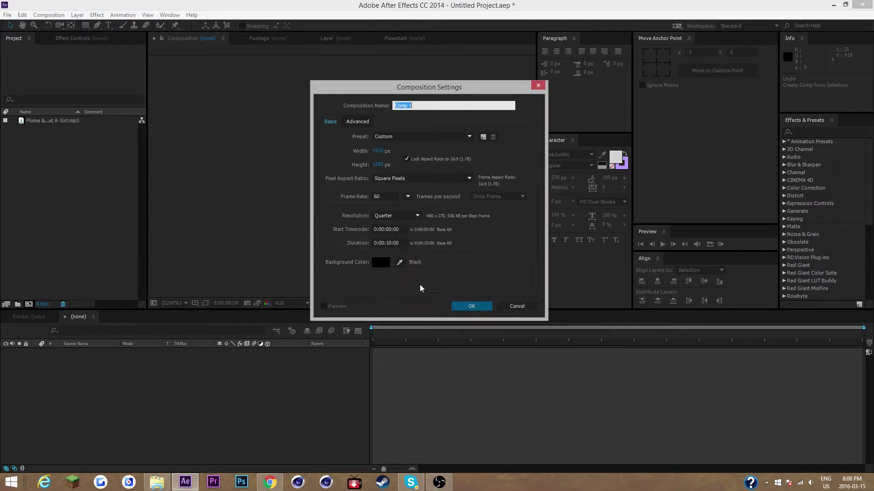
{"action": "left_click", "coordinate": [389, 243]}
{"action": "left_click", "coordinate": [466, 308]}
Draw a white square shape about 350 px in size near the middle of the composition.
{"action": "scroll", "coordinate": [293, 198], "scroll_direction": "down", "scroll_amount": 2}
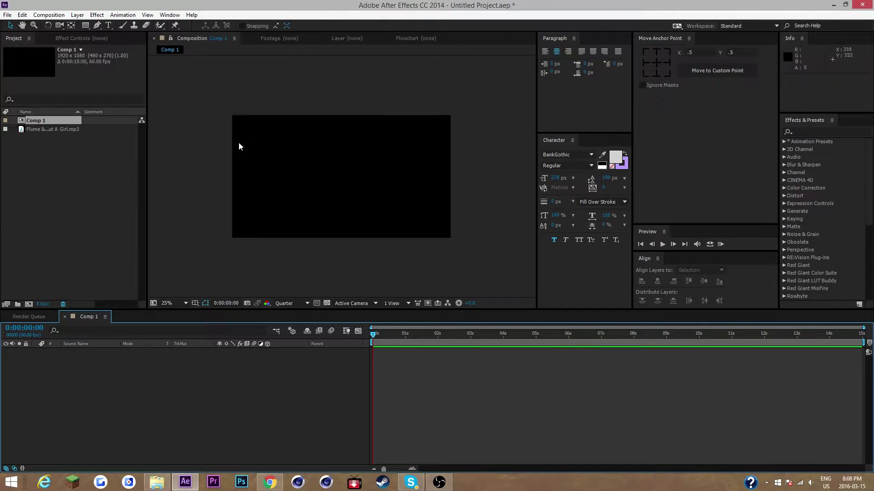
{"action": "left_click", "coordinate": [85, 26]}
{"action": "left_click_drag", "start_coordinate": [318, 167], "coordinate": [361, 208]}
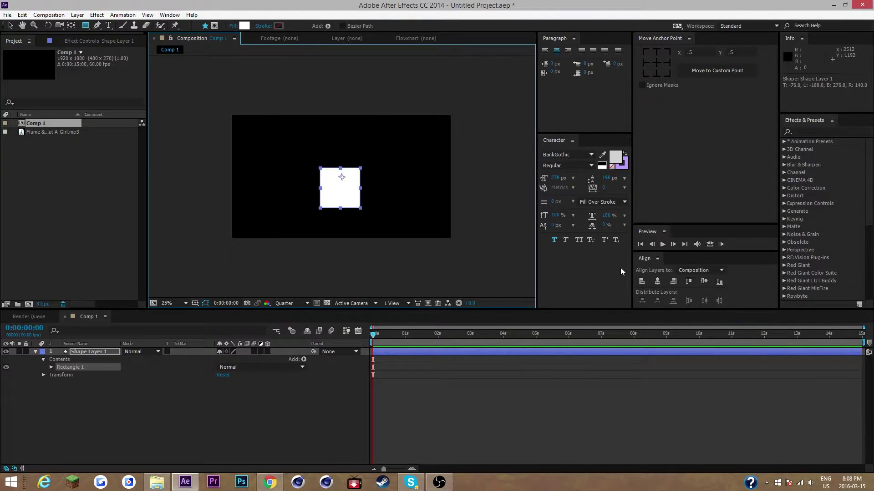
Align the square to the composition's horizontal and vertical centre and move its anchor point to the square's centre.
{"action": "left_click", "coordinate": [657, 281]}
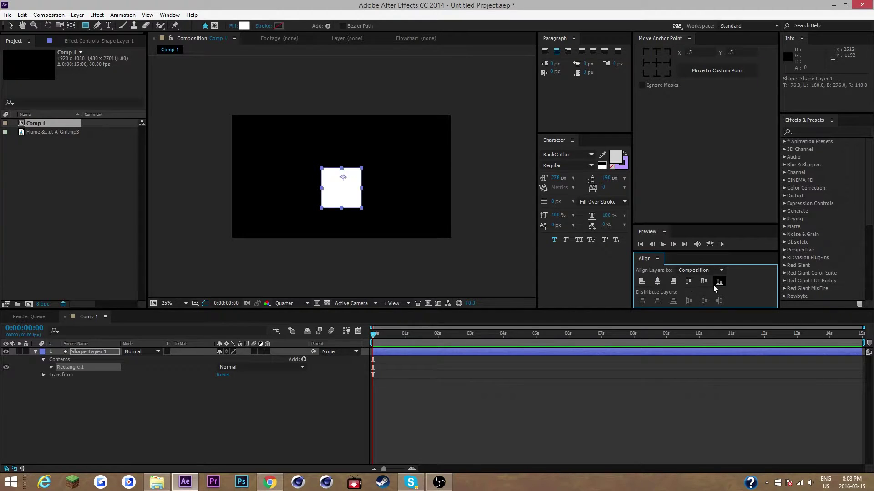
{"action": "left_click", "coordinate": [703, 282]}
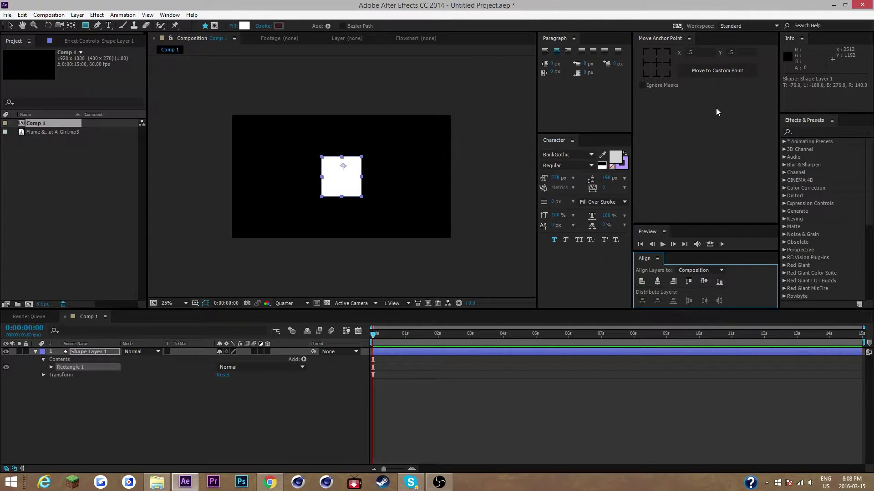
{"action": "left_click", "coordinate": [656, 65]}
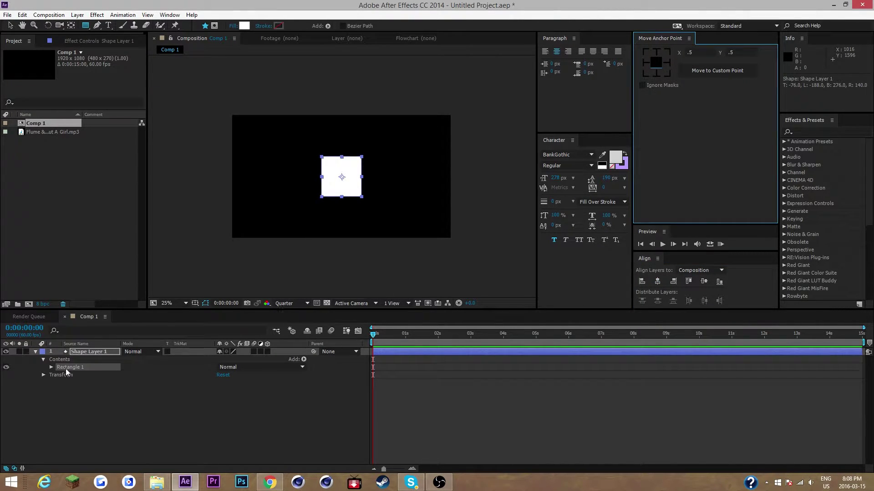
Add a Position keyframe to the square's layer at 0:00:00:00 with X at about -185, just outside the frame's left edge.
{"action": "left_click", "coordinate": [85, 351]}
{"action": "key", "text": "p"}
{"action": "left_click", "coordinate": [58, 360]}
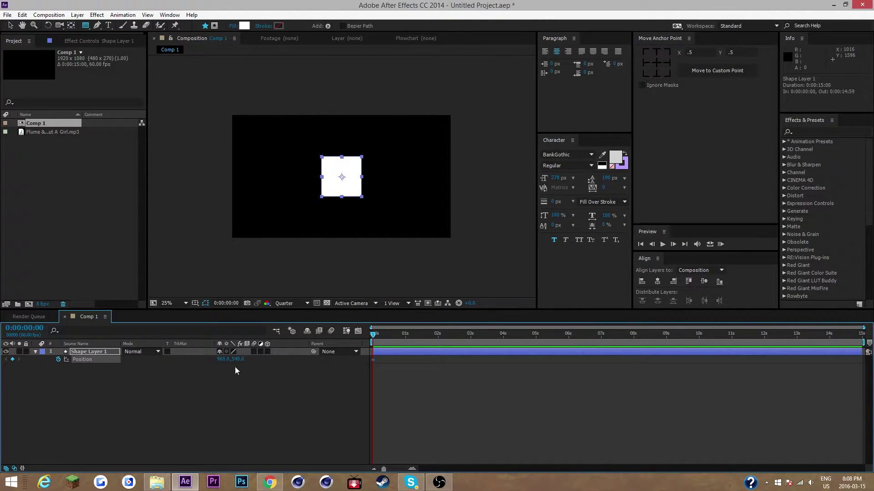
{"action": "left_click_drag", "start_coordinate": [223, 359], "coordinate": [4, 423]}
{"action": "left_click_drag", "start_coordinate": [227, 359], "coordinate": [44, 413]}
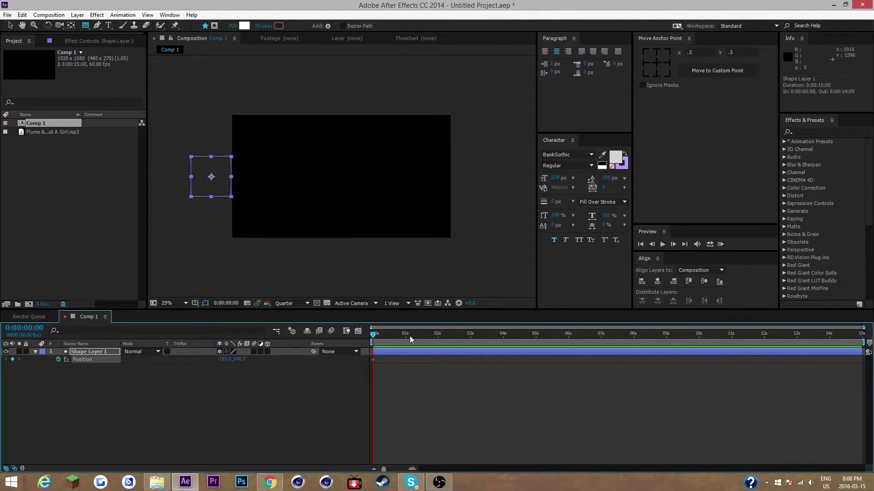
Add a second Position keyframe at 0:00:14:59 with X at 2112, beyond the frame's right edge, and scrub through the motion.
{"action": "left_click_drag", "start_coordinate": [429, 337], "coordinate": [861, 336]}
{"action": "left_click_drag", "start_coordinate": [230, 359], "coordinate": [344, 359]}
{"action": "left_click_drag", "start_coordinate": [855, 428], "coordinate": [871, 429]}
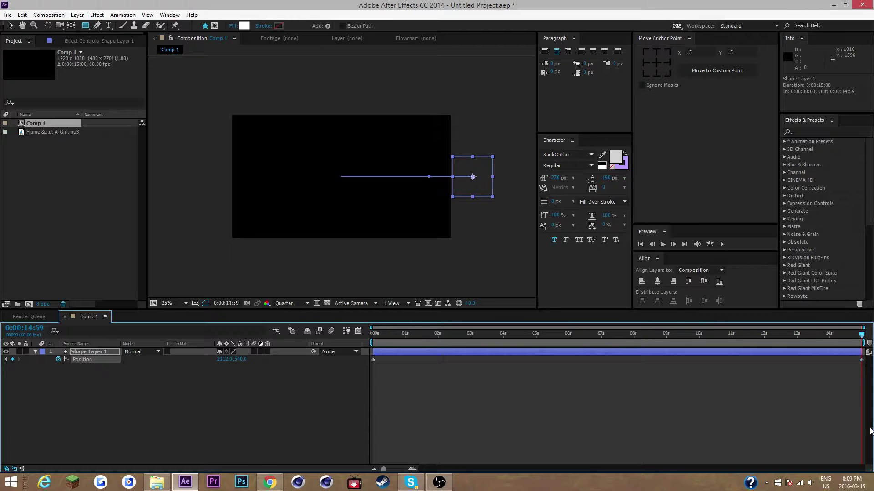
{"action": "left_click", "coordinate": [665, 391]}
{"action": "left_click_drag", "start_coordinate": [723, 335], "coordinate": [288, 407]}
Create a second composition, Comp 2, with the same settings and add the mp3 file to it as a layer.
{"action": "left_click", "coordinate": [29, 304]}
{"action": "left_click", "coordinate": [470, 306]}
{"action": "left_click_drag", "start_coordinate": [28, 135], "coordinate": [198, 361]}
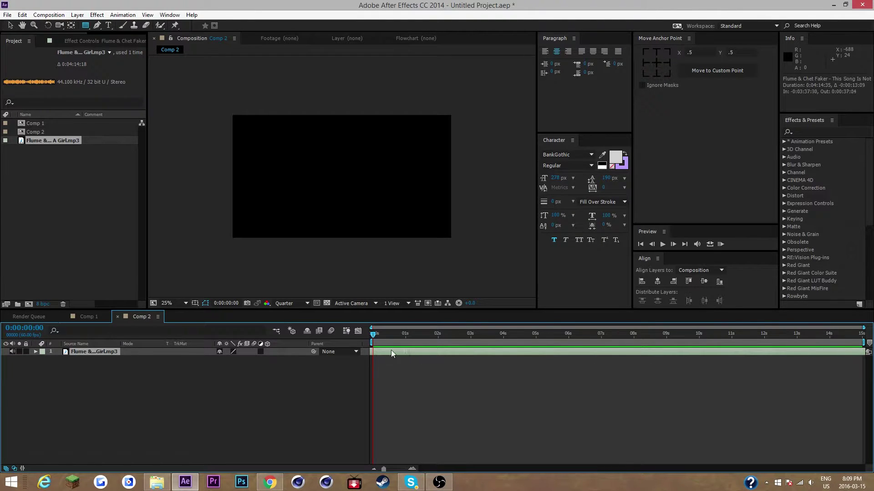
Slide the audio layer earlier in Comp 2's timeline and display its waveform.
{"action": "left_click_drag", "start_coordinate": [694, 354], "coordinate": [321, 335]}
{"action": "key", "text": "l"}
{"action": "key", "text": "l"}
Shift the audio layer along the timeline to try another section of the song and preview it.
{"action": "left_click_drag", "start_coordinate": [694, 353], "coordinate": [764, 361]}
{"action": "left_click_drag", "start_coordinate": [371, 352], "coordinate": [794, 366]}
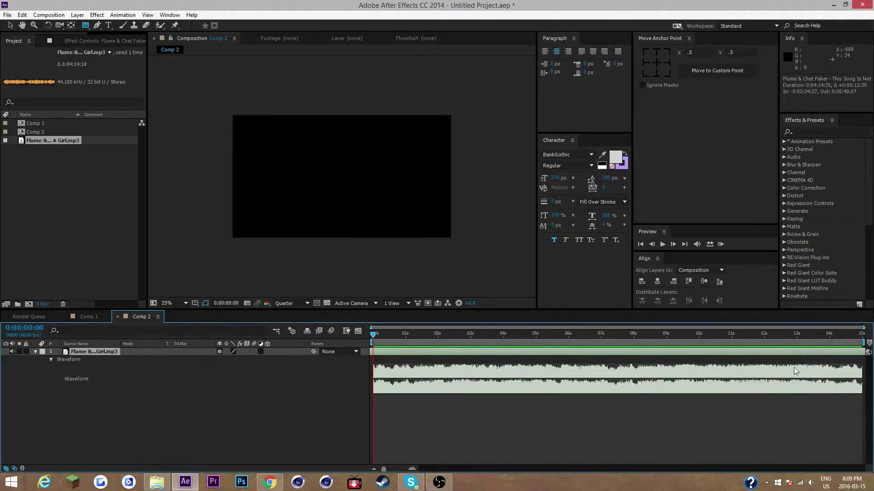
{"action": "left_click_drag", "start_coordinate": [374, 350], "coordinate": [646, 360]}
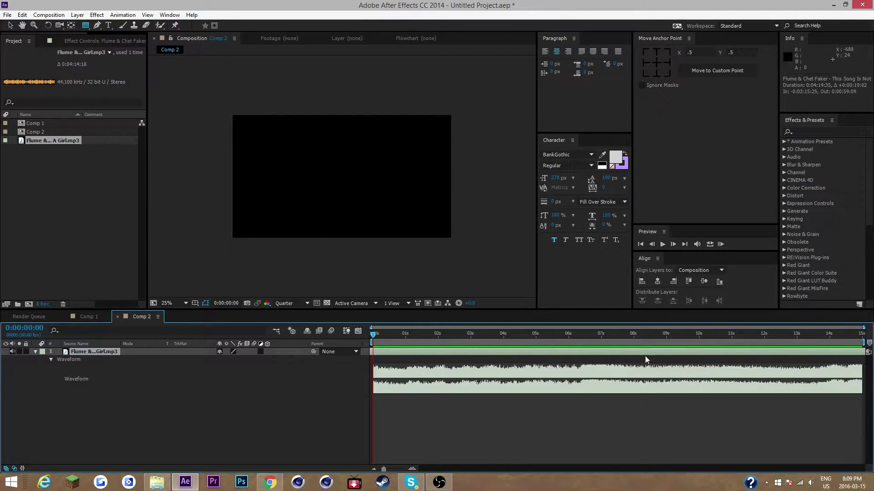
{"action": "left_click_drag", "start_coordinate": [392, 353], "coordinate": [691, 345]}
{"action": "left_click", "coordinate": [719, 246]}
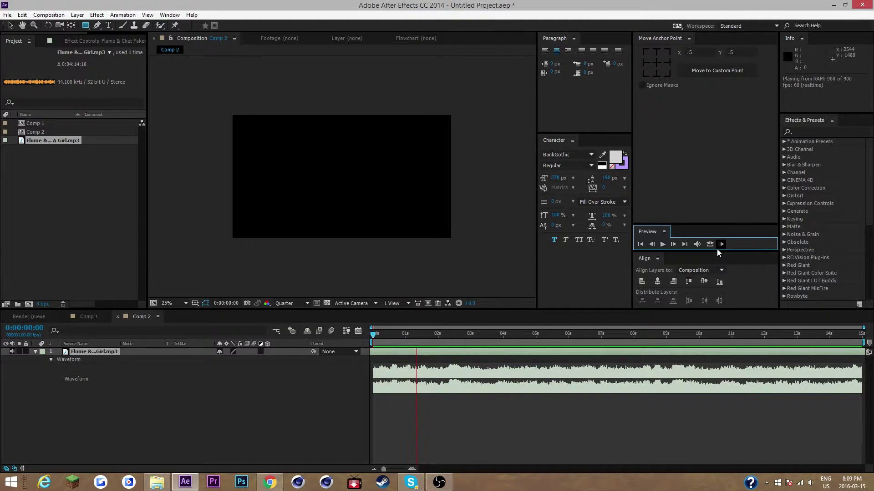
{"action": "key", "text": "space"}
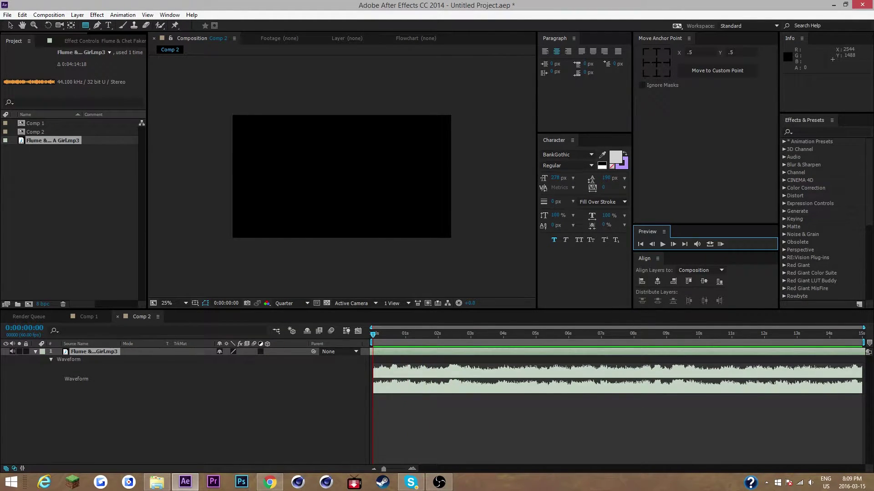
{"action": "key", "text": "alt+Tab"}
Preview the song from a different offset and slide the audio layer earlier to try a further section.
{"action": "left_click_drag", "start_coordinate": [405, 350], "coordinate": [557, 386]}
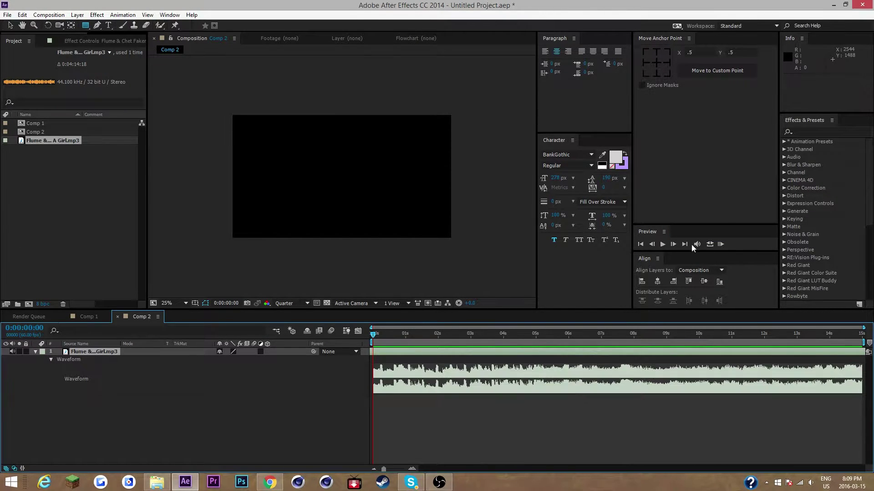
{"action": "left_click", "coordinate": [720, 244]}
{"action": "left_click", "coordinate": [671, 349]}
{"action": "left_click_drag", "start_coordinate": [671, 348], "coordinate": [573, 364]}
{"action": "left_click_drag", "start_coordinate": [692, 351], "coordinate": [356, 400]}
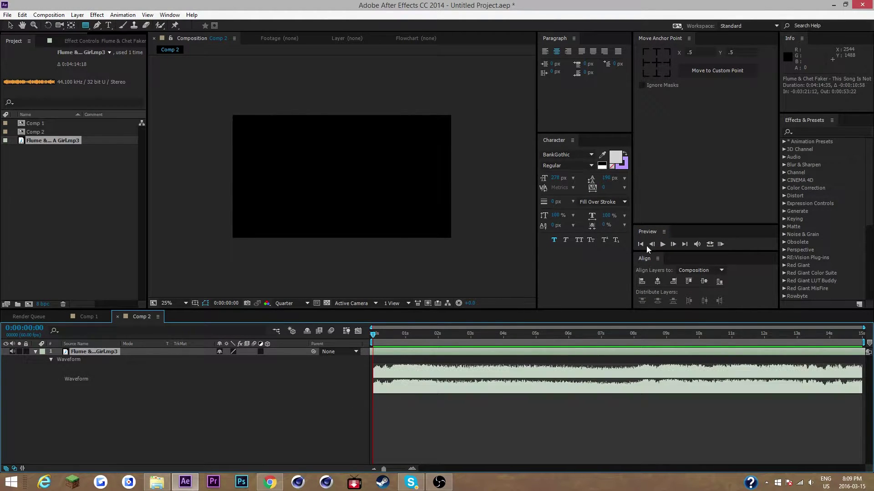
Reposition the audio layer so its in point is at -0:03:27:31, previewing the song to check the section.
{"action": "left_click", "coordinate": [720, 245]}
{"action": "left_click", "coordinate": [671, 351]}
{"action": "left_click_drag", "start_coordinate": [668, 353], "coordinate": [441, 347]}
{"action": "left_click", "coordinate": [721, 244]}
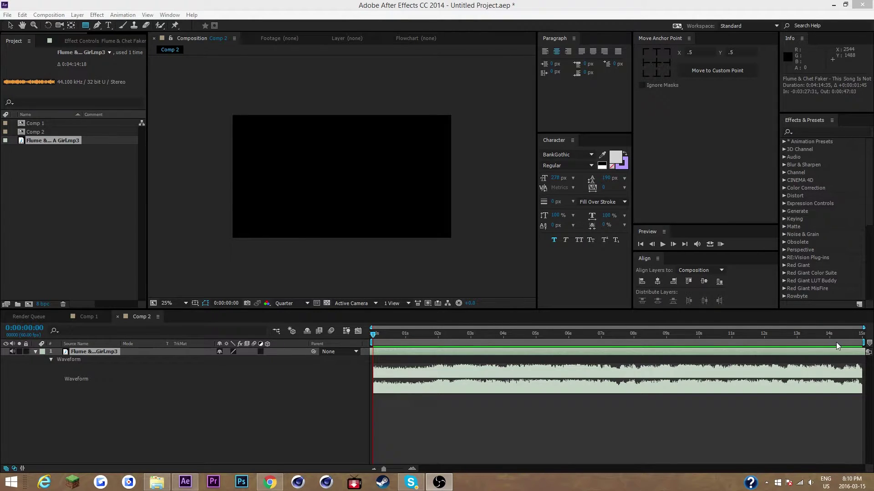
{"action": "left_click", "coordinate": [720, 244]}
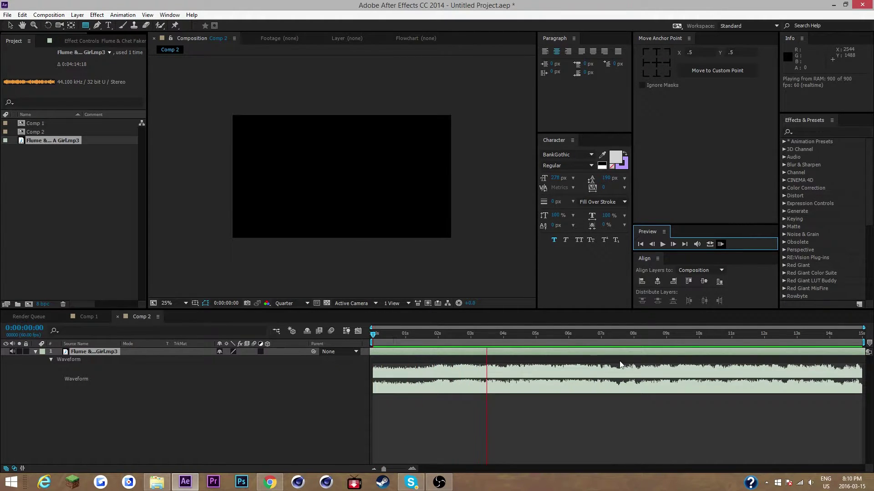
Place the playhead at 0:00:01:38 and add Comp 1 to Comp 2 above the audio layer.
{"action": "left_click", "coordinate": [469, 334]}
{"action": "left_click", "coordinate": [425, 343]}
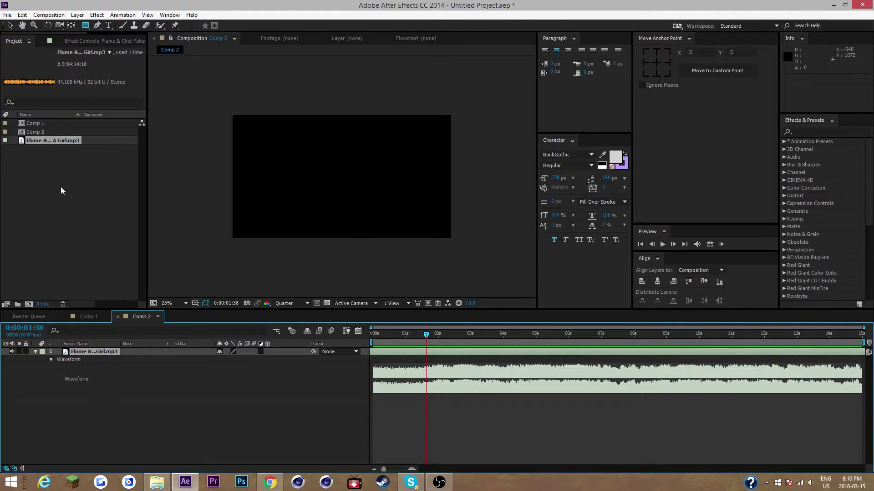
{"action": "left_click", "coordinate": [42, 132]}
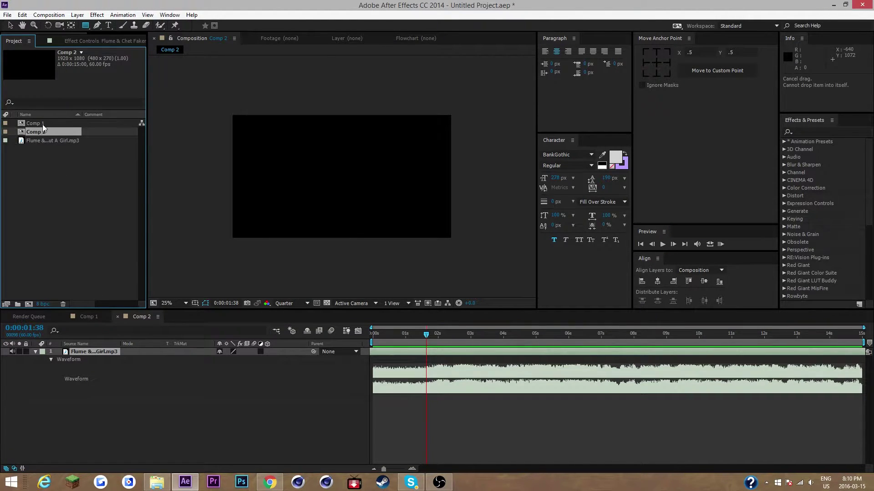
{"action": "left_click", "coordinate": [41, 123]}
{"action": "left_click_drag", "start_coordinate": [108, 333], "coordinate": [102, 351]}
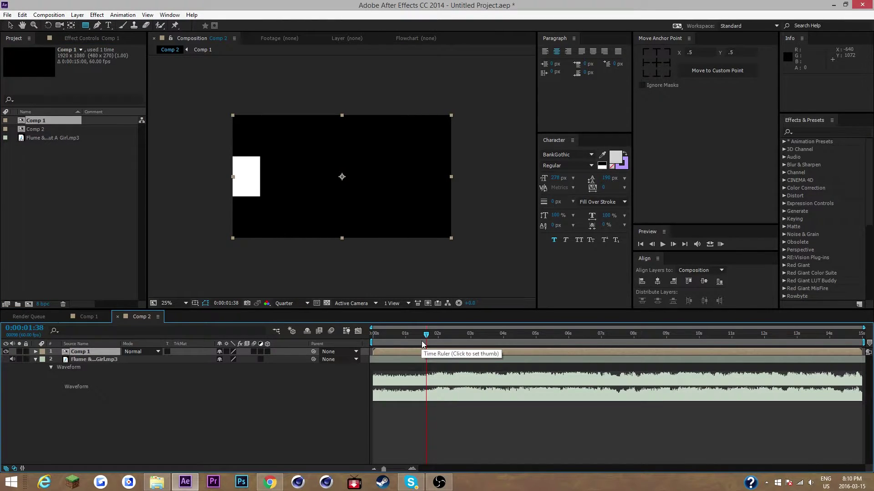
Enable time remapping on the Comp 1 layer in Comp 2.
{"action": "right_click", "coordinate": [86, 351]}
{"action": "mouse_move", "coordinate": [118, 172]}
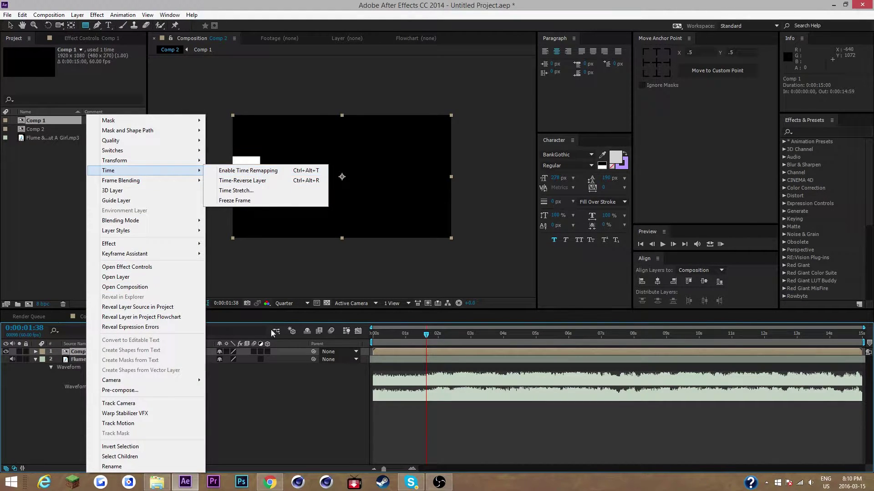
{"action": "left_click", "coordinate": [289, 399]}
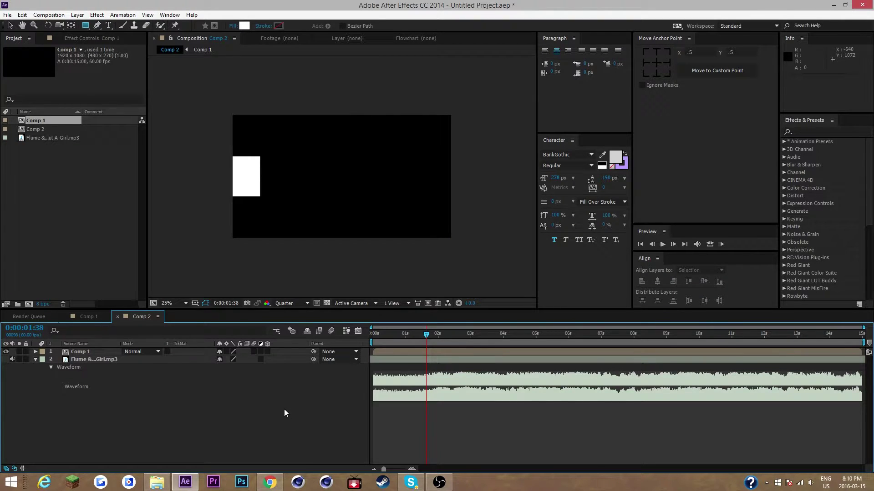
{"action": "left_click", "coordinate": [90, 352]}
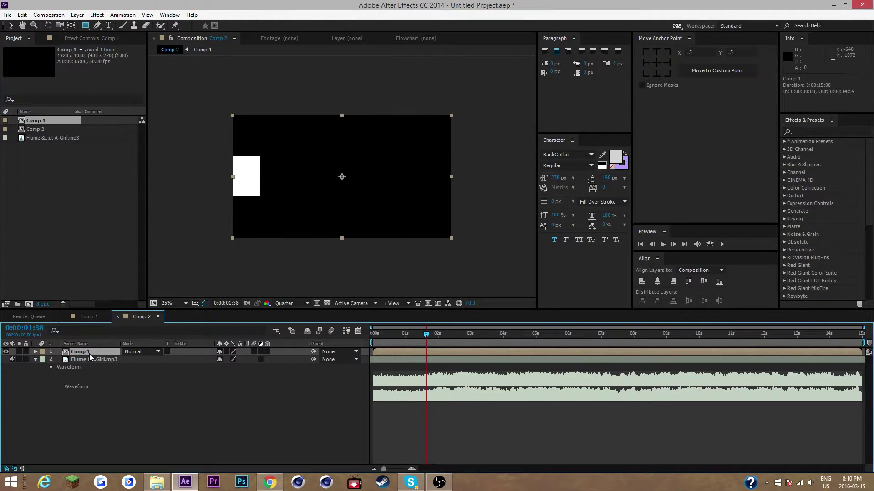
{"action": "key", "text": "ctrl+alt+t"}
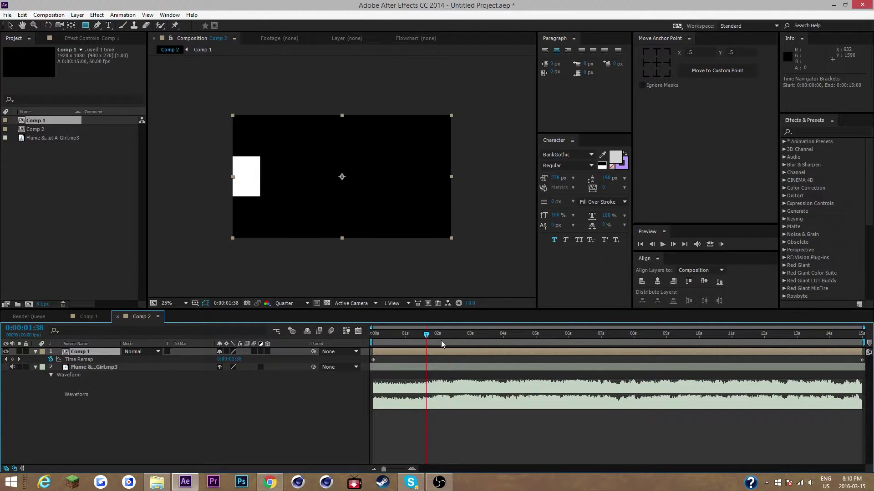
Find the beat in the waveform and add a Time Remap keyframe to Comp 1 at 0:00:01:38.
{"action": "left_click_drag", "start_coordinate": [461, 337], "coordinate": [429, 387]}
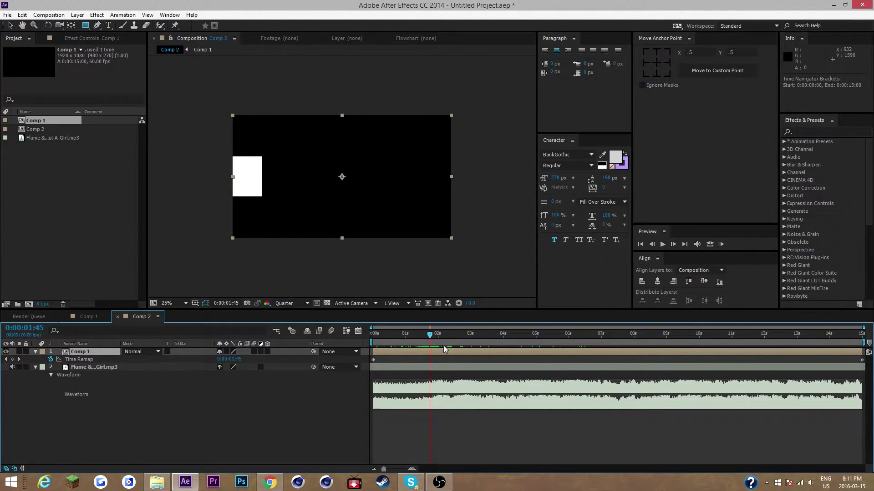
{"action": "left_click_drag", "start_coordinate": [387, 469], "coordinate": [389, 468]}
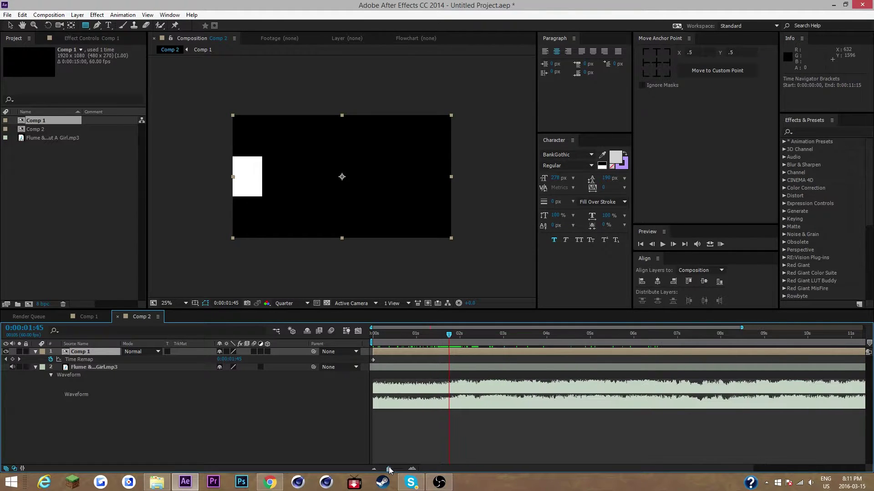
{"action": "left_click_drag", "start_coordinate": [449, 339], "coordinate": [442, 386]}
{"action": "left_click_drag", "start_coordinate": [447, 373], "coordinate": [444, 394]}
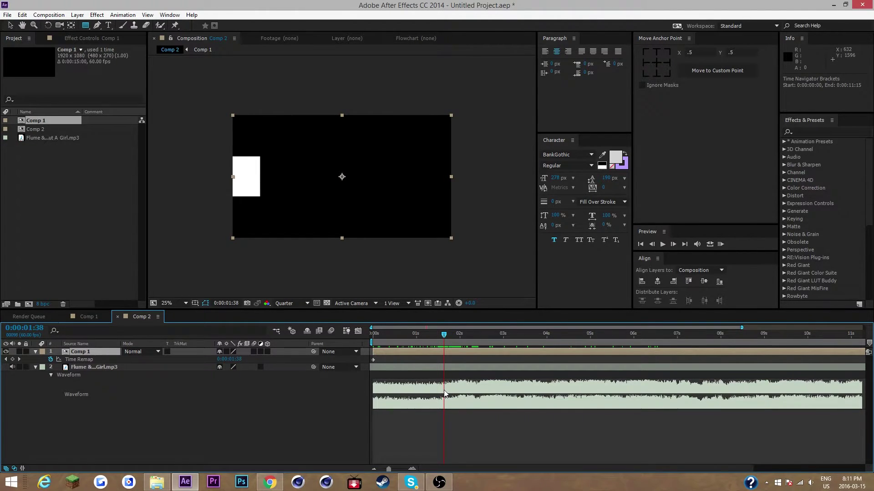
{"action": "left_click", "coordinate": [12, 360]}
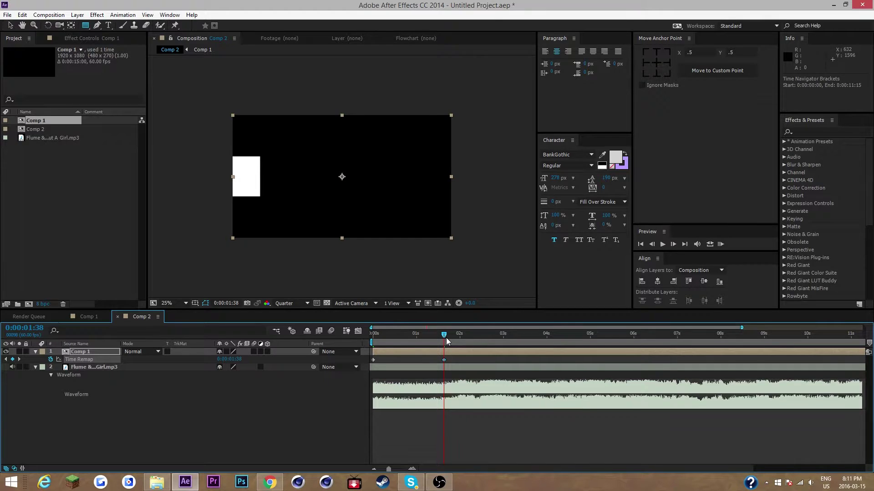
Add a Time Remap keyframe at 0:00:05:02, pull it back to about 2.5 seconds, and preview the sped-up motion.
{"action": "left_click", "coordinate": [484, 336]}
{"action": "left_click_drag", "start_coordinate": [492, 334], "coordinate": [593, 364]}
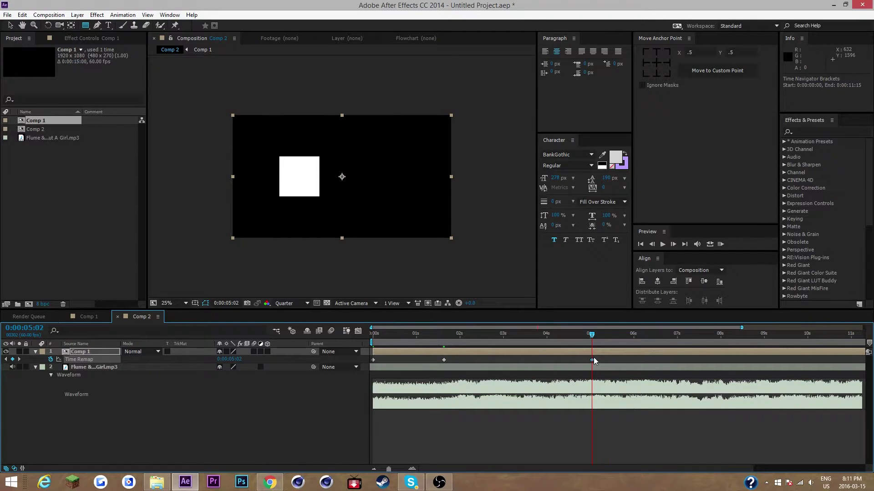
{"action": "left_click_drag", "start_coordinate": [592, 360], "coordinate": [479, 393]}
{"action": "left_click", "coordinate": [451, 334]}
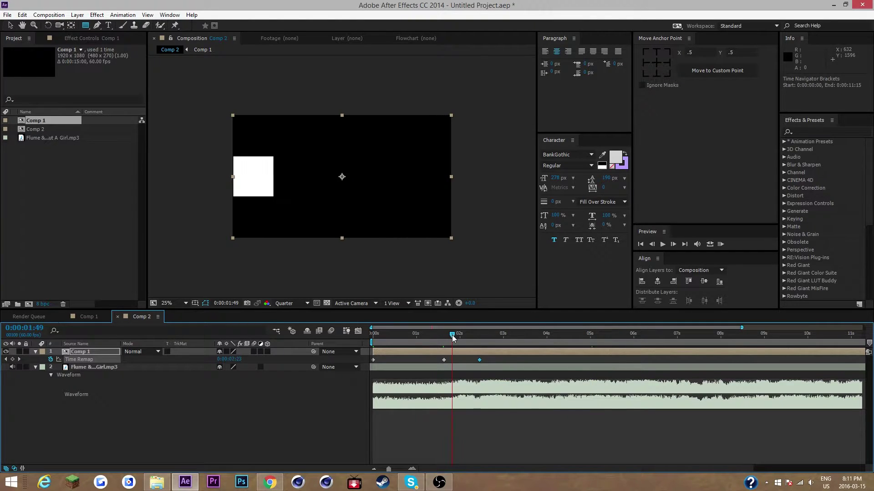
{"action": "left_click", "coordinate": [721, 244]}
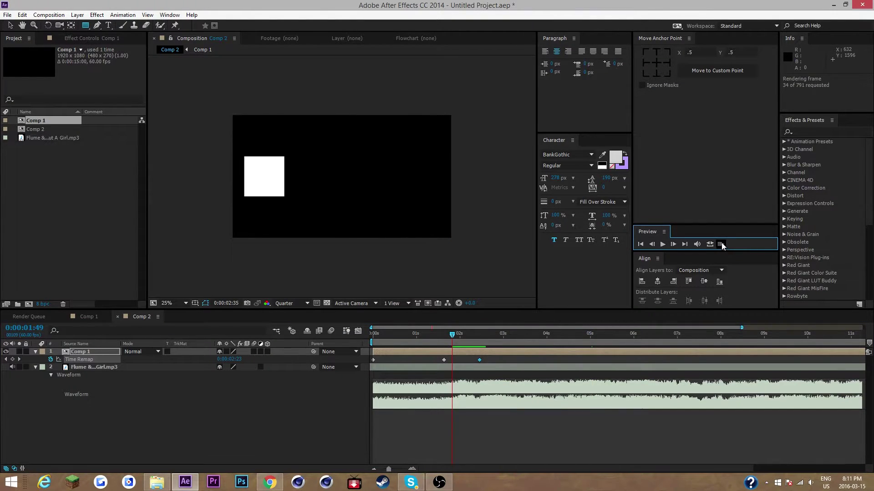
{"action": "key", "text": "space"}
Shift the last Time Remap keyframe to about 2.6 seconds and apply Easy Ease to it and the 0:00:01:38 keyframe.
{"action": "left_click_drag", "start_coordinate": [479, 361], "coordinate": [430, 366]}
{"action": "left_click", "coordinate": [467, 361]}
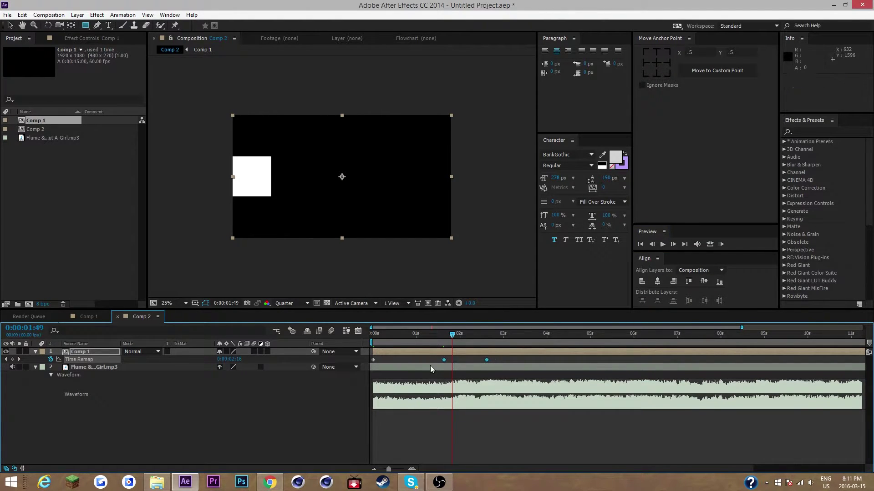
{"action": "key", "text": "F9"}
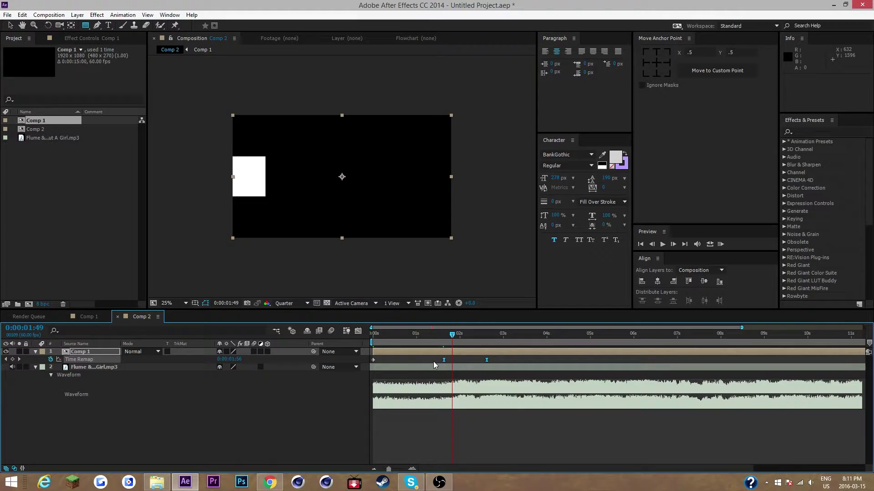
Show the Time Remap curve in the Graph Editor and check that the speed graph is the selected graph type.
{"action": "left_click", "coordinate": [357, 331]}
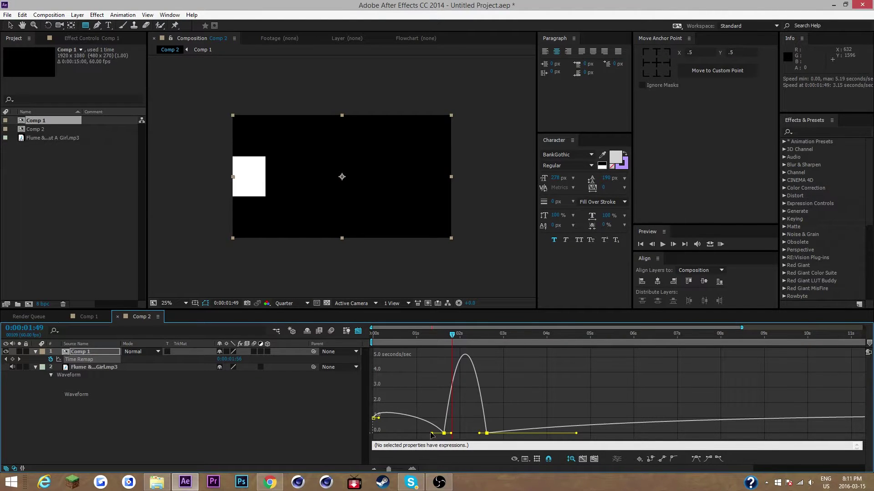
{"action": "left_click", "coordinate": [513, 459]}
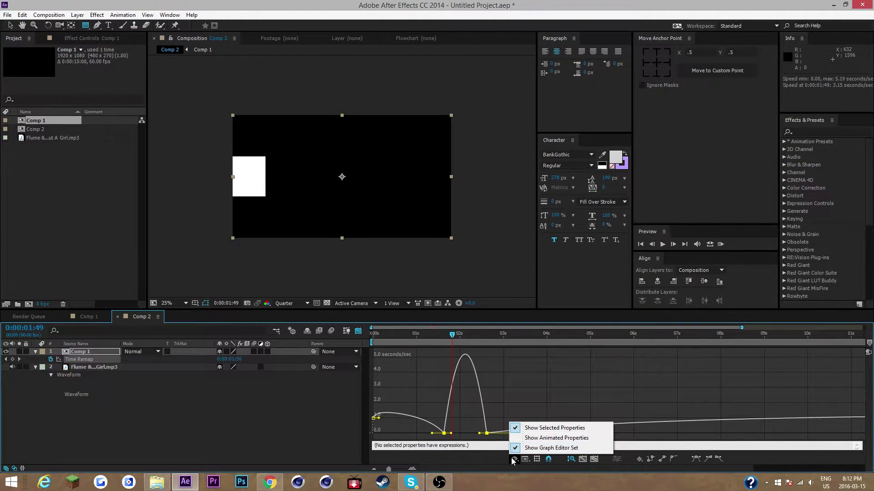
{"action": "left_click", "coordinate": [527, 460]}
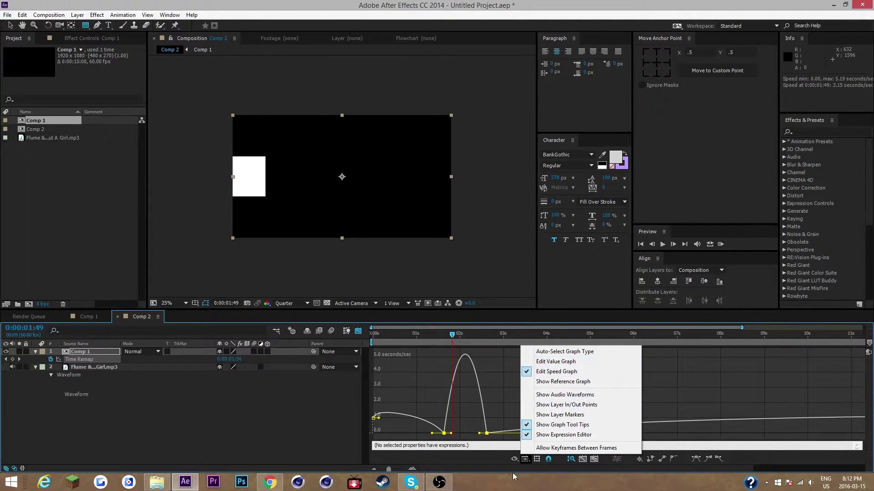
{"action": "left_click", "coordinate": [524, 459]}
{"action": "left_click", "coordinate": [523, 459]}
{"action": "left_click", "coordinate": [498, 463]}
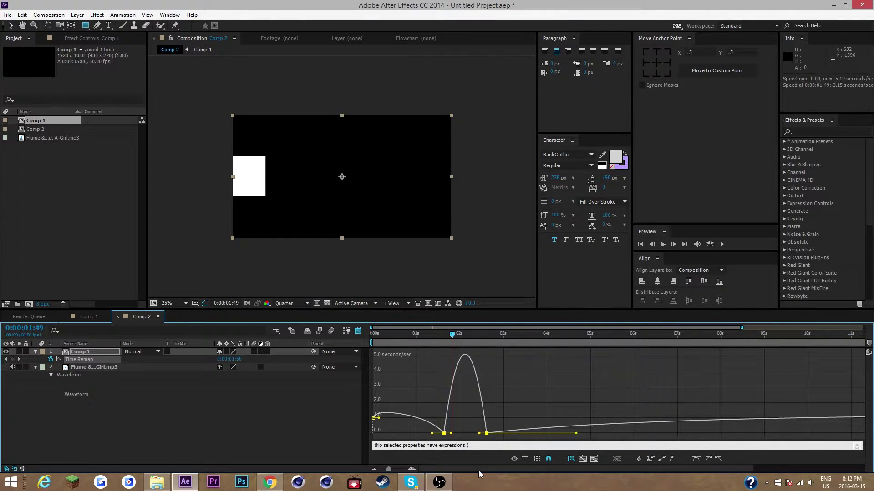
Shorten the incoming ease handle of the 0:00:01:38 keyframe so the speed curve runs flat up to it, scrubbing to check the motion.
{"action": "left_click", "coordinate": [473, 414]}
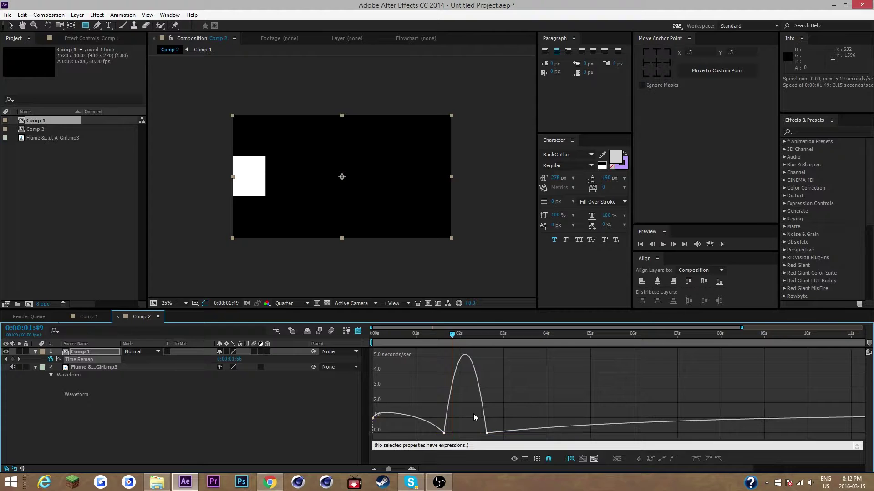
{"action": "left_click", "coordinate": [444, 433]}
{"action": "left_click_drag", "start_coordinate": [432, 433], "coordinate": [441, 434]}
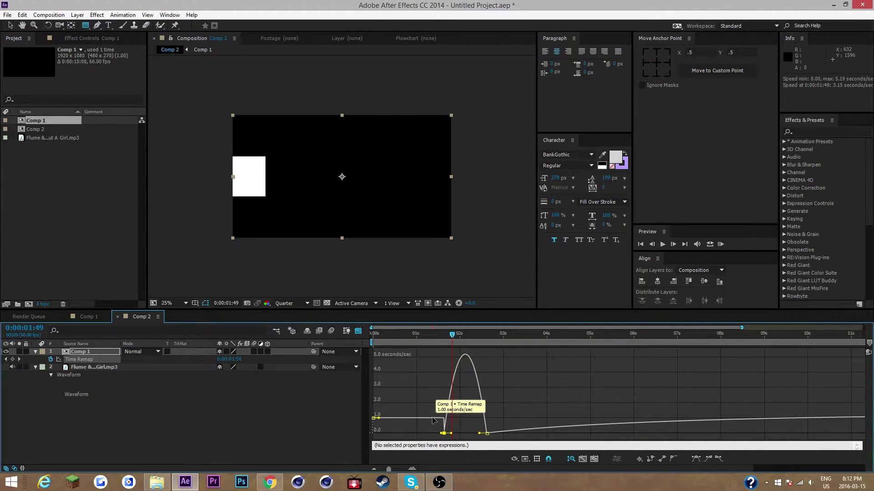
{"action": "left_click_drag", "start_coordinate": [442, 332], "coordinate": [435, 434]}
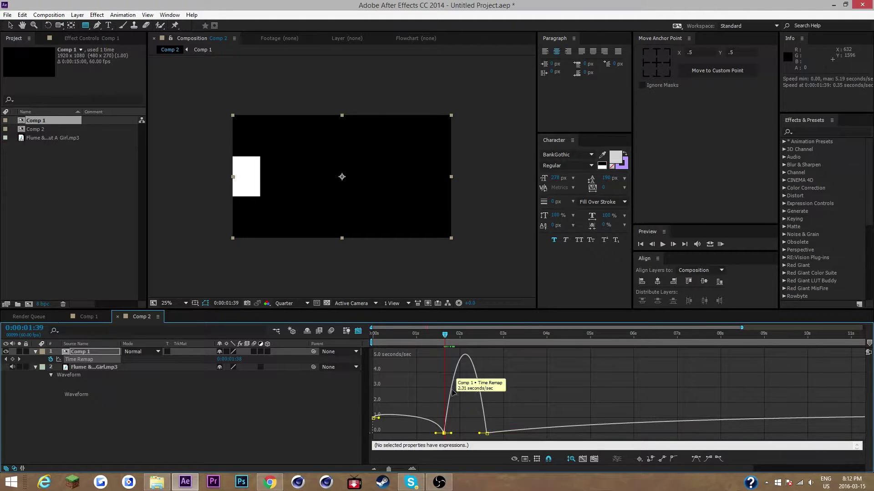
{"action": "left_click_drag", "start_coordinate": [440, 335], "coordinate": [446, 394]}
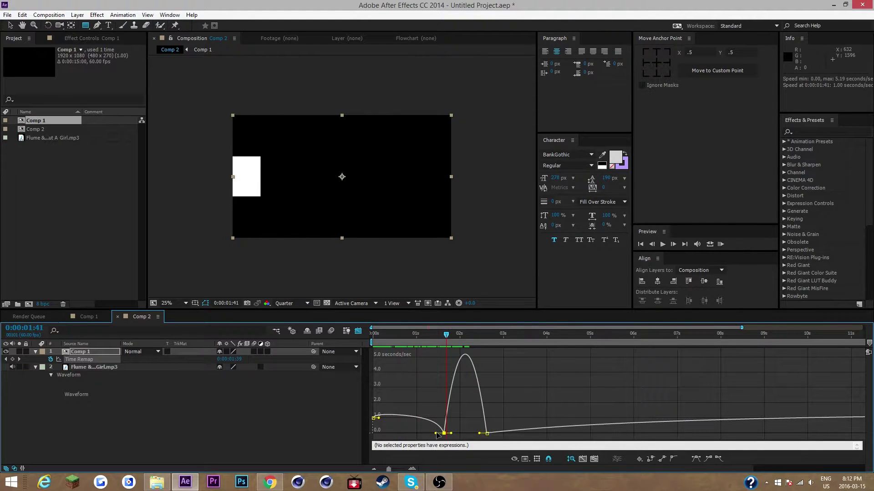
{"action": "left_click_drag", "start_coordinate": [436, 434], "coordinate": [450, 433]}
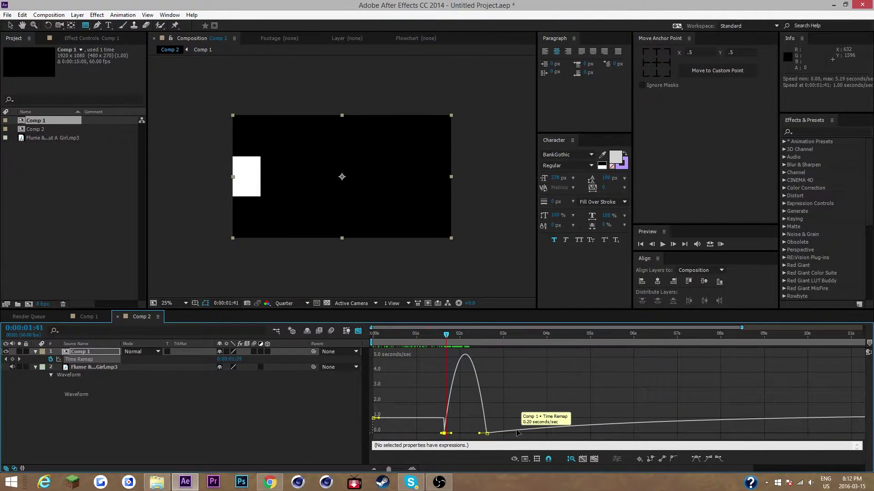
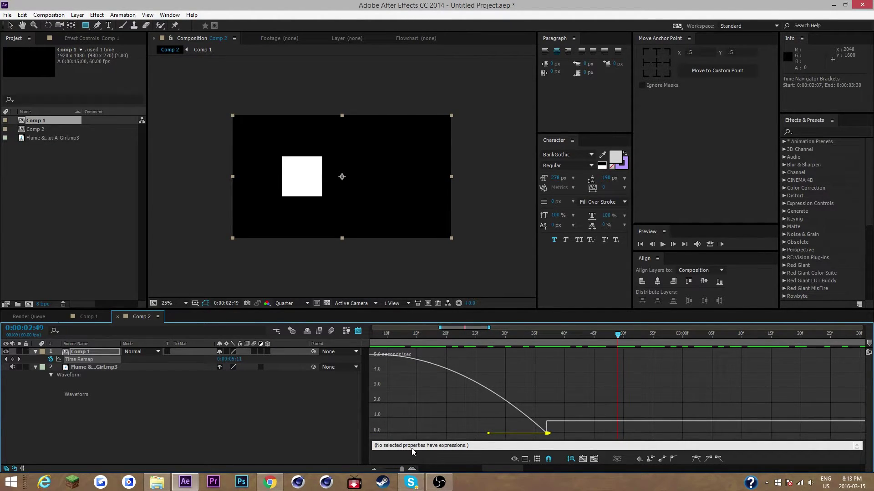
Raise the speed of the two eased Time Remap keyframes to match the flat speed around them, about 1 and 0.8 seconds/sec.
{"action": "mouse_move", "coordinate": [400, 471]}
{"action": "left_mouse_down"}
{"action": "mouse_move", "coordinate": [377, 475]}
{"action": "mouse_move", "coordinate": [398, 470]}
{"action": "left_mouse_up"}
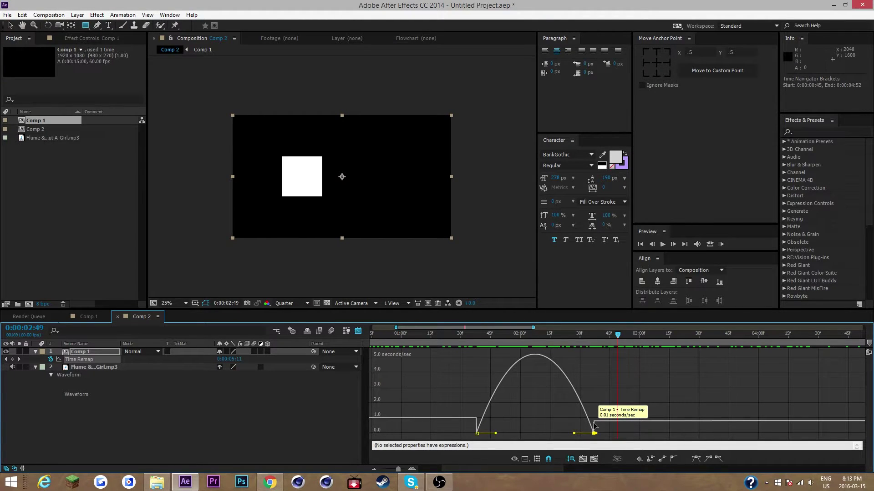
{"action": "left_click", "coordinate": [469, 345]}
{"action": "left_click_drag", "start_coordinate": [468, 345], "coordinate": [571, 409]}
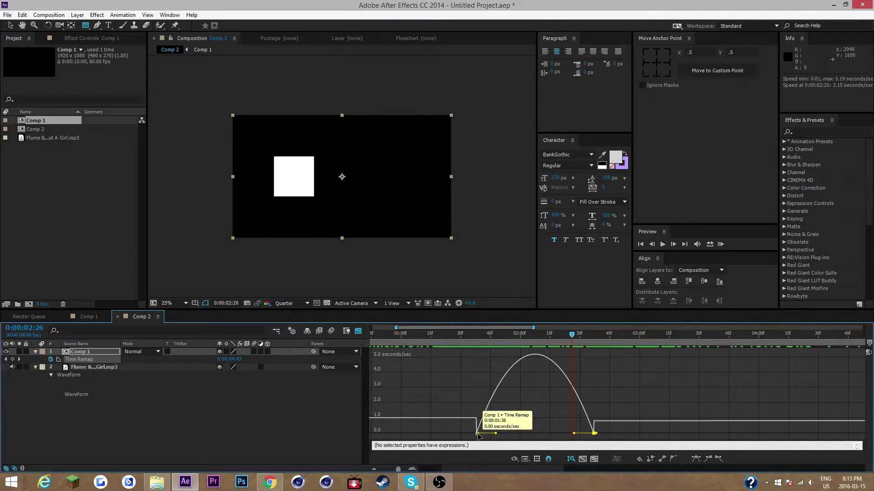
{"action": "left_click_drag", "start_coordinate": [478, 434], "coordinate": [479, 424]}
{"action": "left_click_drag", "start_coordinate": [593, 434], "coordinate": [595, 421]}
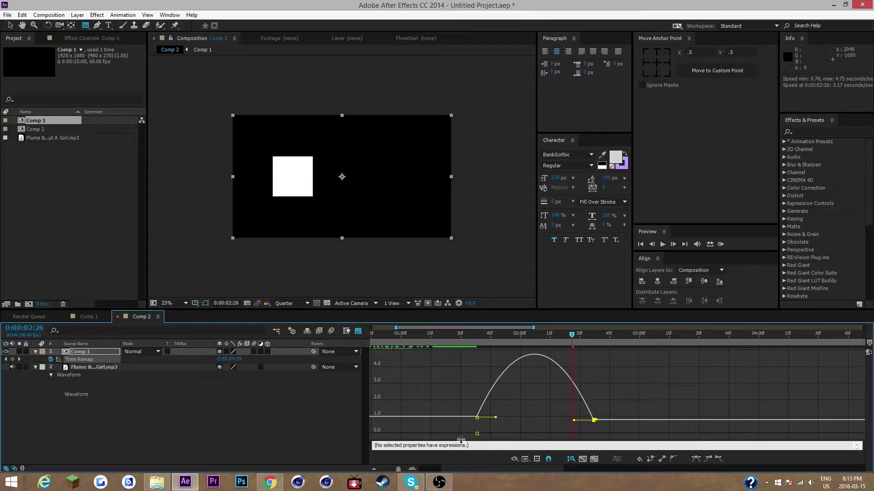
Stretch the second eased keyframe's incoming handle back to about 0:00:02:07 for an early sharp speed peak, undoing the last extra adjustment.
{"action": "left_click", "coordinate": [477, 417]}
{"action": "left_click", "coordinate": [594, 421]}
{"action": "left_click_drag", "start_coordinate": [574, 422], "coordinate": [531, 421]}
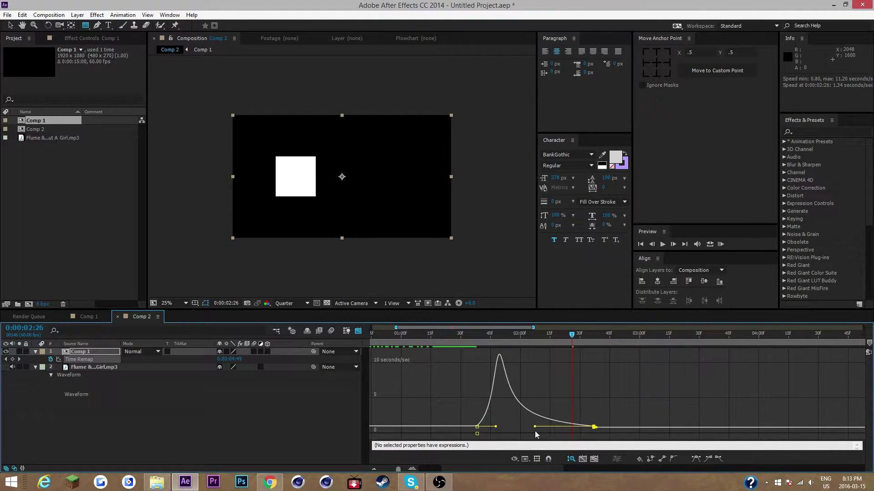
{"action": "left_click_drag", "start_coordinate": [533, 426], "coordinate": [532, 429]}
{"action": "key", "text": "ctrl+z"}
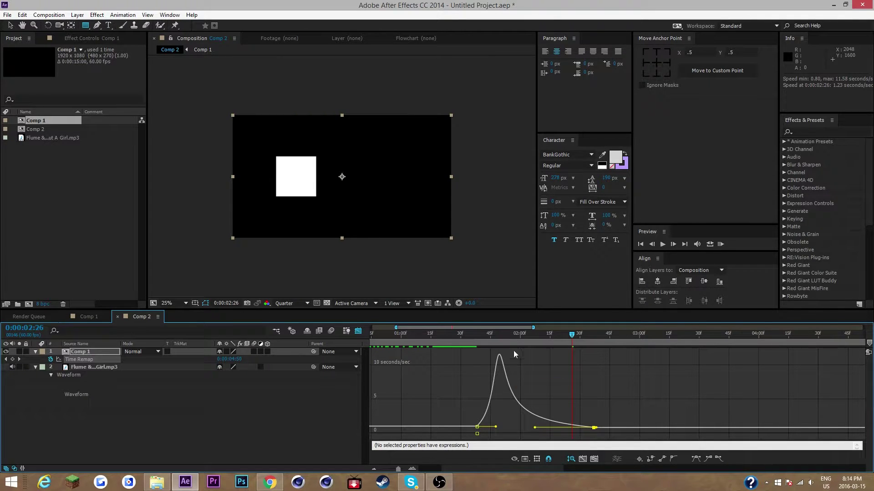
Compare the speed peak around 0:00:01:47 with the audio waveform and preview the motion with the music from there.
{"action": "left_click", "coordinate": [490, 344]}
{"action": "left_click", "coordinate": [358, 331]}
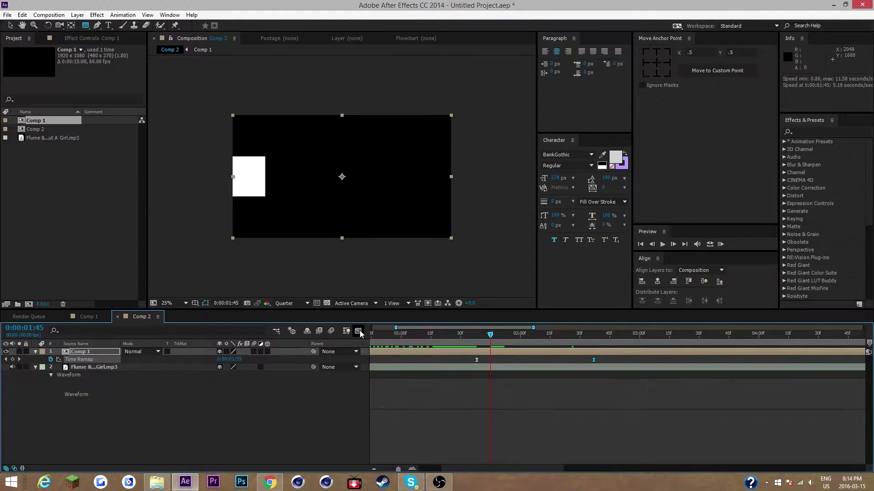
{"action": "left_click_drag", "start_coordinate": [490, 345], "coordinate": [494, 345]}
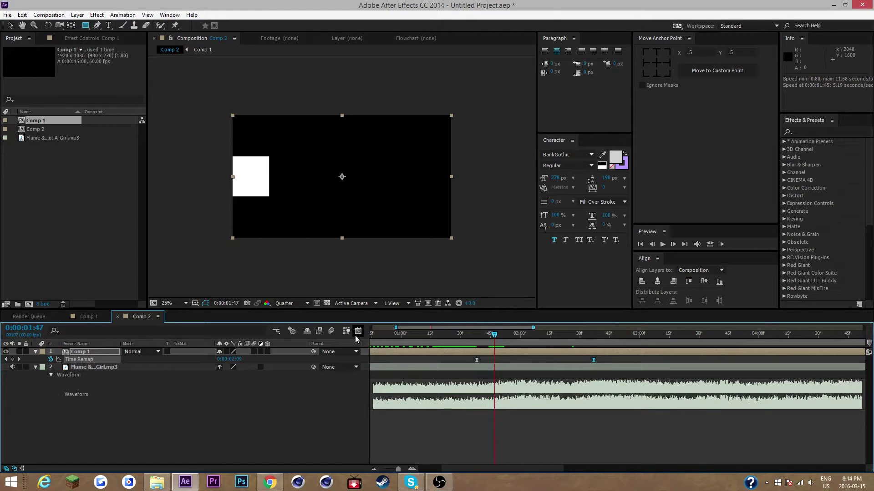
{"action": "left_click", "coordinate": [359, 331]}
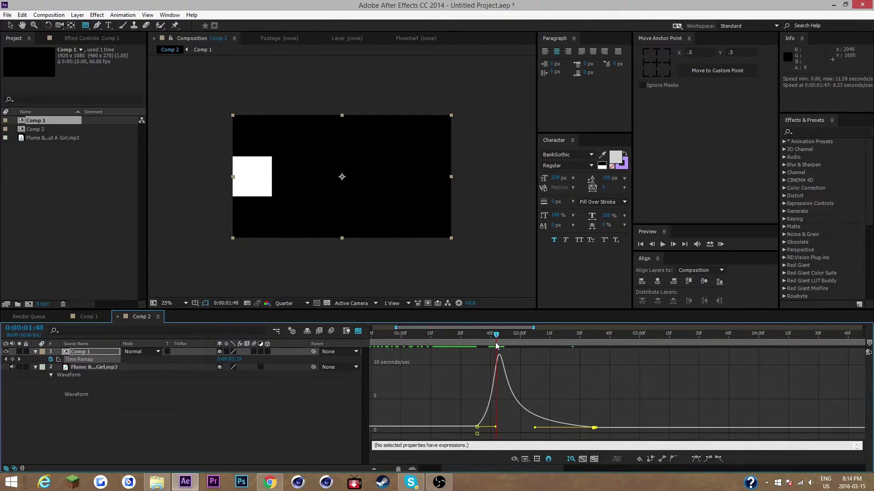
{"action": "left_click", "coordinate": [362, 332]}
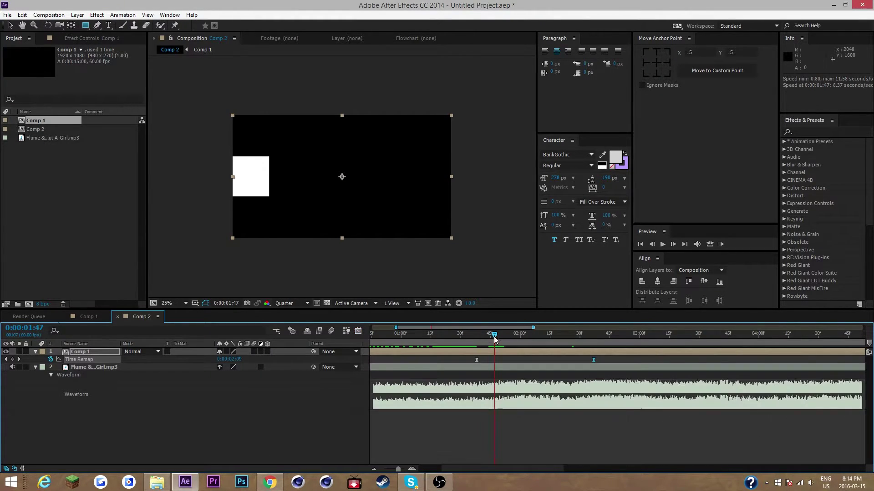
{"action": "left_click", "coordinate": [721, 244]}
{"action": "key", "text": "space"}
{"action": "key", "text": "space"}
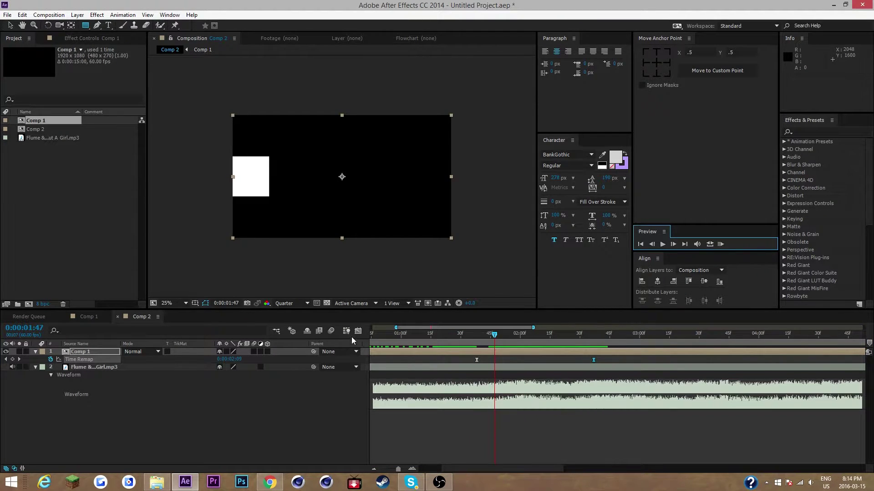
Try shifting both eased Time Remap keyframes about 7 frames earlier and preview from 0:00:01:47 and 0:00:01:51 to find the beat.
{"action": "left_click_drag", "start_coordinate": [457, 363], "coordinate": [581, 364]}
{"action": "left_click", "coordinate": [718, 245]}
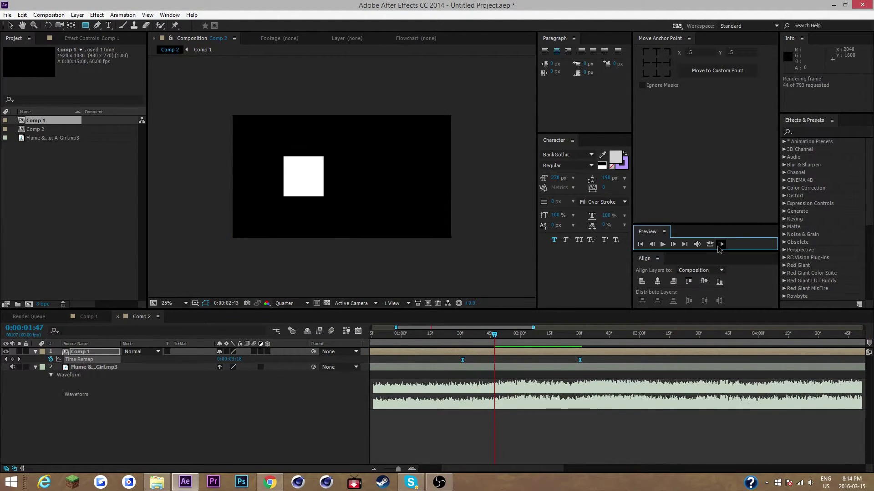
{"action": "key", "text": "space"}
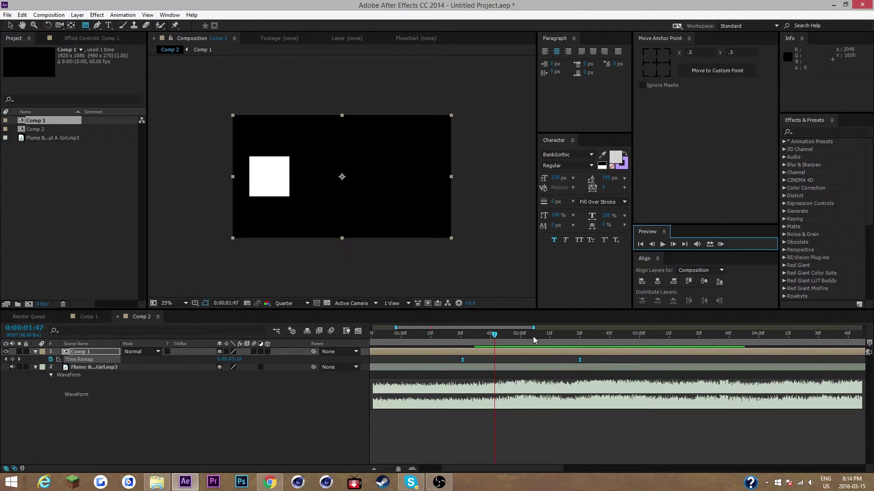
{"action": "mouse_move", "coordinate": [499, 334]}
{"action": "left_mouse_down"}
{"action": "mouse_move", "coordinate": [513, 336]}
{"action": "mouse_move", "coordinate": [502, 339]}
{"action": "left_mouse_up"}
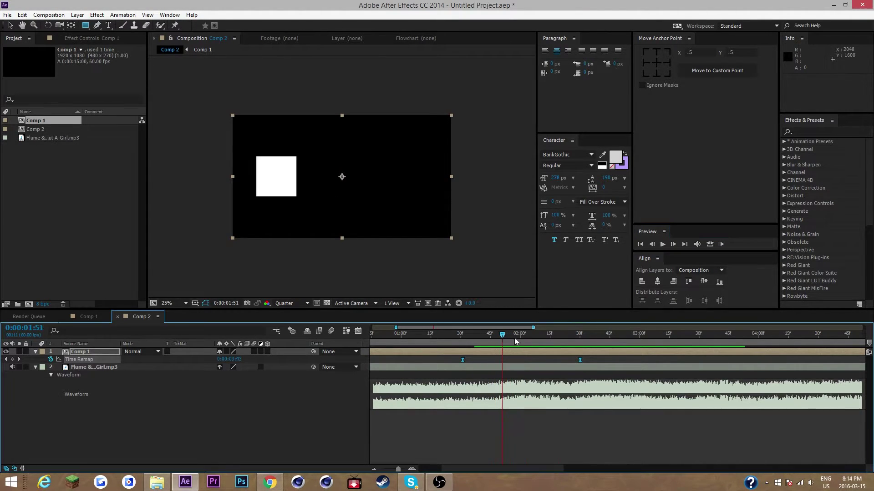
{"action": "left_click", "coordinate": [720, 244]}
{"action": "left_click", "coordinate": [536, 338]}
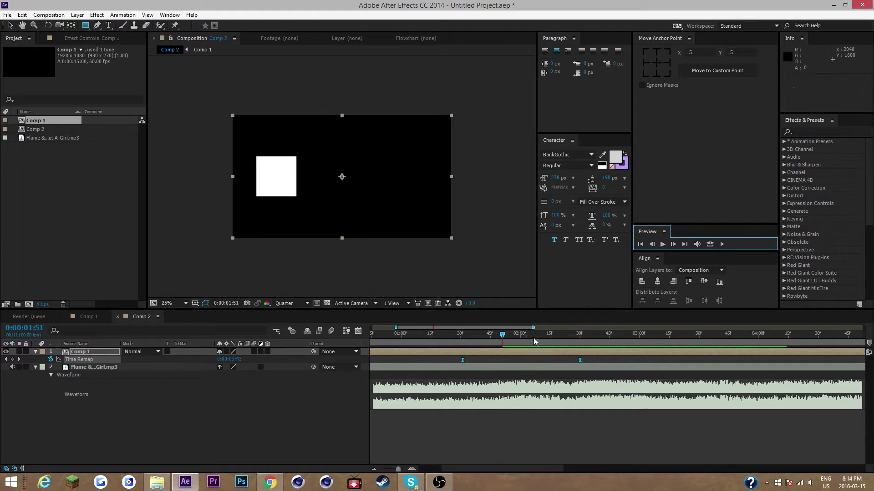
Shift both eased Time Remap keyframes to about 0:00:01:47 and 0:00:02:46, aligning the speed peak with the beat at 0:00:01:57.
{"action": "left_click_drag", "start_coordinate": [504, 341], "coordinate": [514, 342]}
{"action": "left_click_drag", "start_coordinate": [580, 359], "coordinate": [591, 360]}
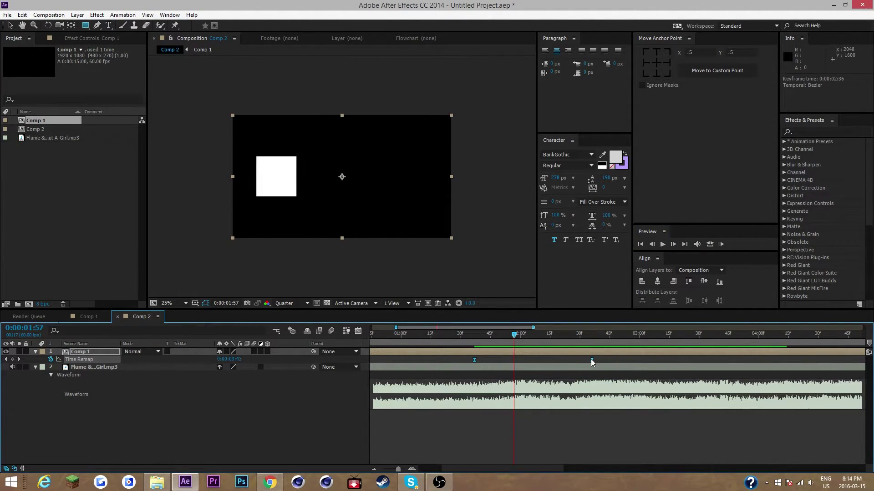
{"action": "left_click", "coordinate": [358, 332]}
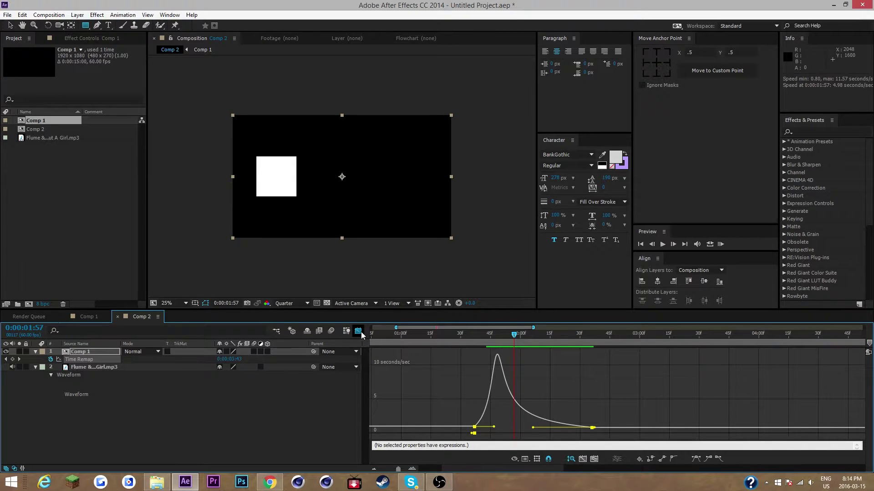
{"action": "left_click", "coordinate": [358, 331]}
{"action": "left_click_drag", "start_coordinate": [593, 362], "coordinate": [605, 362]}
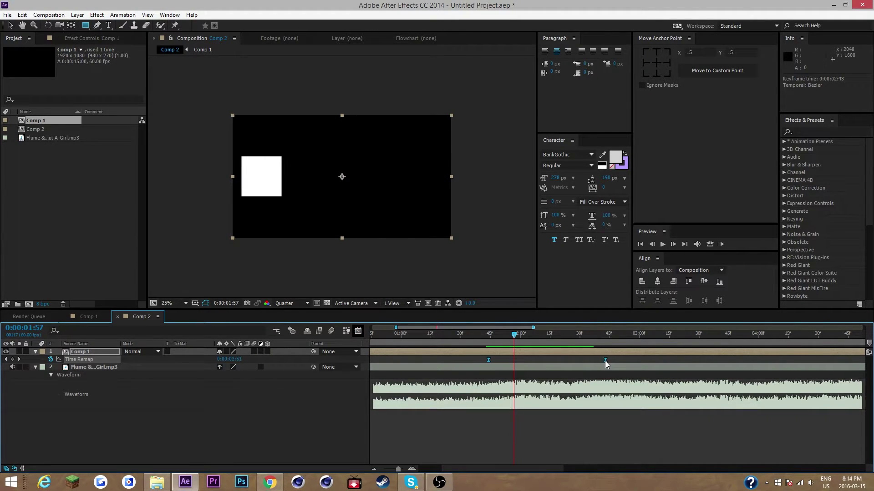
{"action": "left_click", "coordinate": [351, 332]}
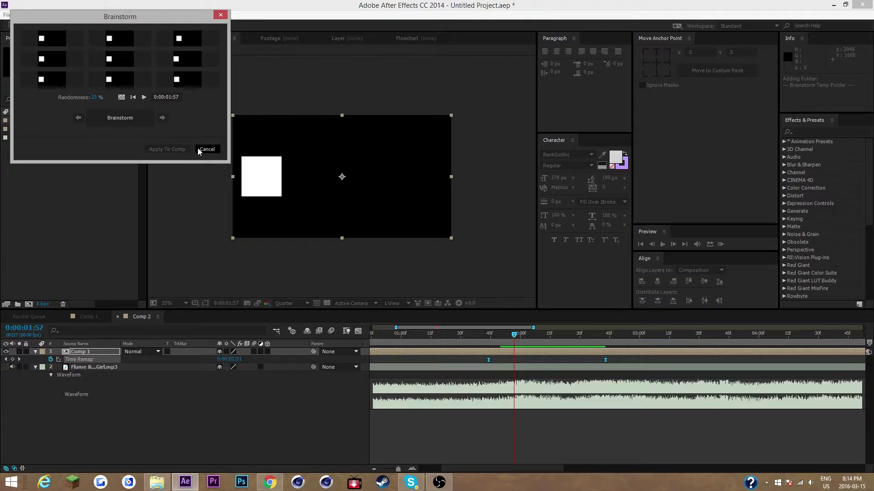
{"action": "left_click", "coordinate": [208, 151]}
{"action": "left_click", "coordinate": [358, 332]}
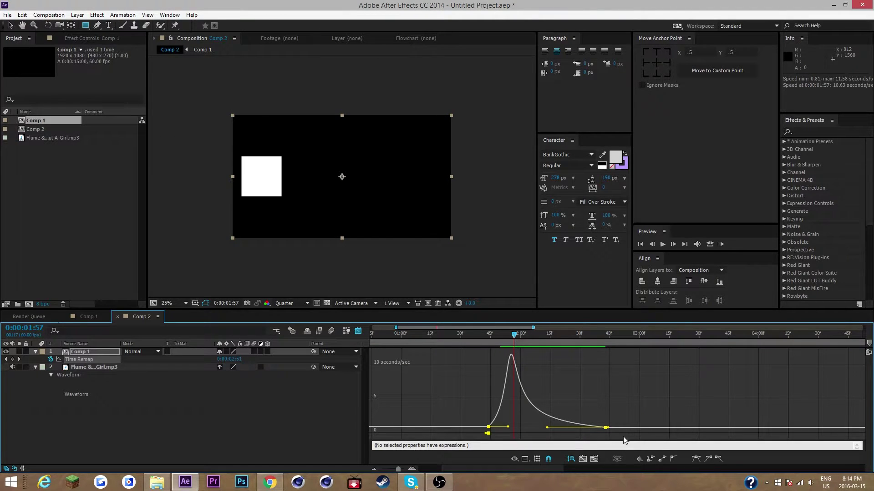
{"action": "left_click", "coordinate": [358, 332]}
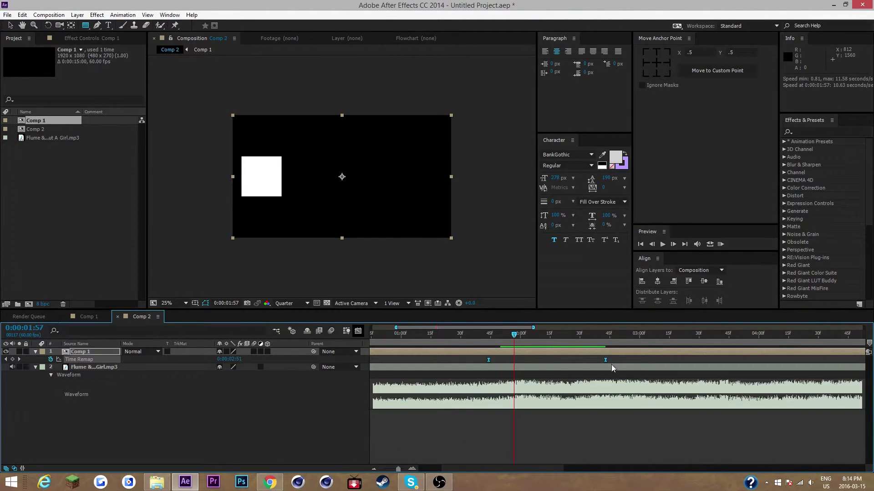
{"action": "left_click_drag", "start_coordinate": [605, 360], "coordinate": [612, 360]}
{"action": "left_click", "coordinate": [358, 332]}
{"action": "left_click", "coordinate": [359, 334]}
Preview the composition with its music from 0:00:00:00 to check the timing of the fast motion.
{"action": "left_click_drag", "start_coordinate": [513, 336], "coordinate": [350, 349]}
{"action": "left_click", "coordinate": [719, 245]}
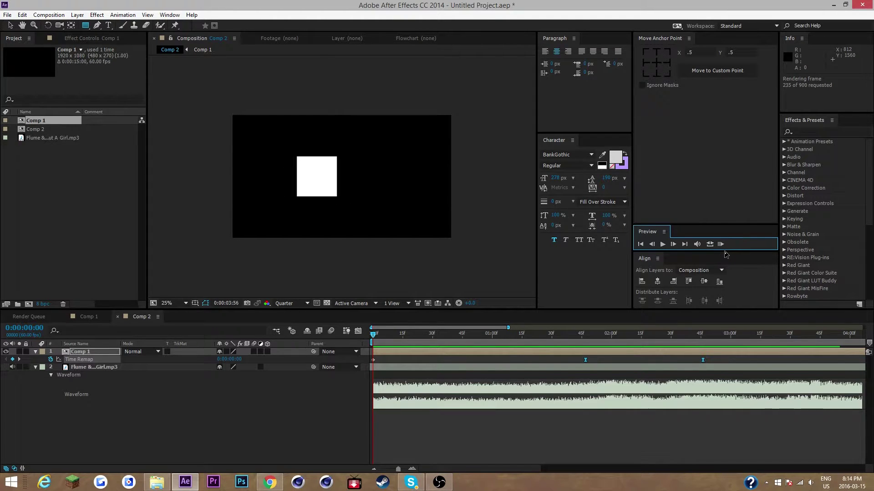
{"action": "left_click", "coordinate": [722, 247]}
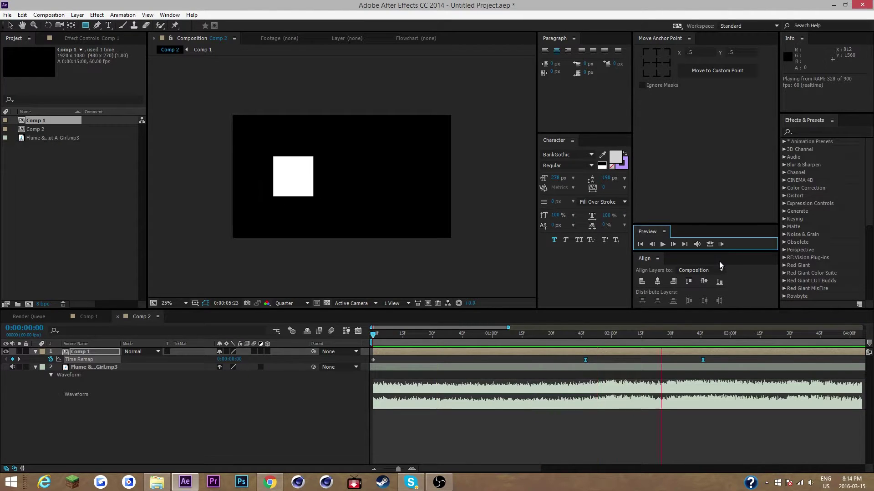
Preview the song from 0:00:03:27 to find the next beat and add a Time Remap keyframe at 0:00:03:34.
{"action": "left_click", "coordinate": [783, 332]}
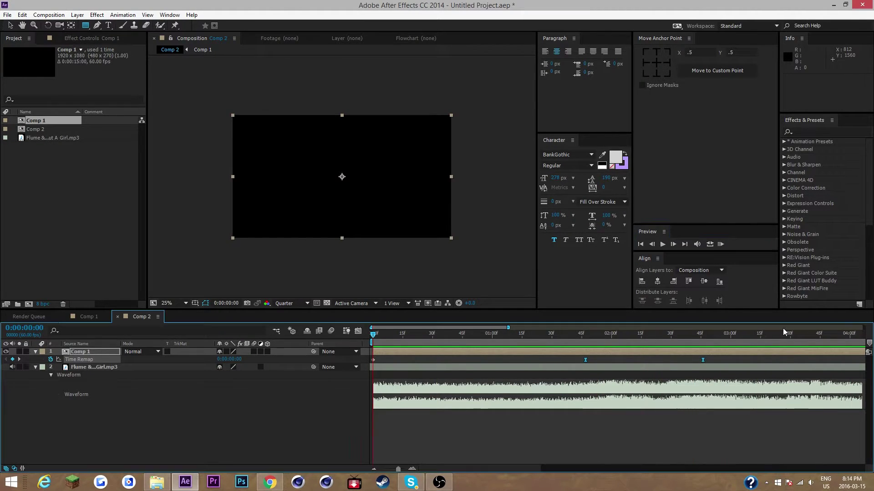
{"action": "left_click", "coordinate": [358, 331]}
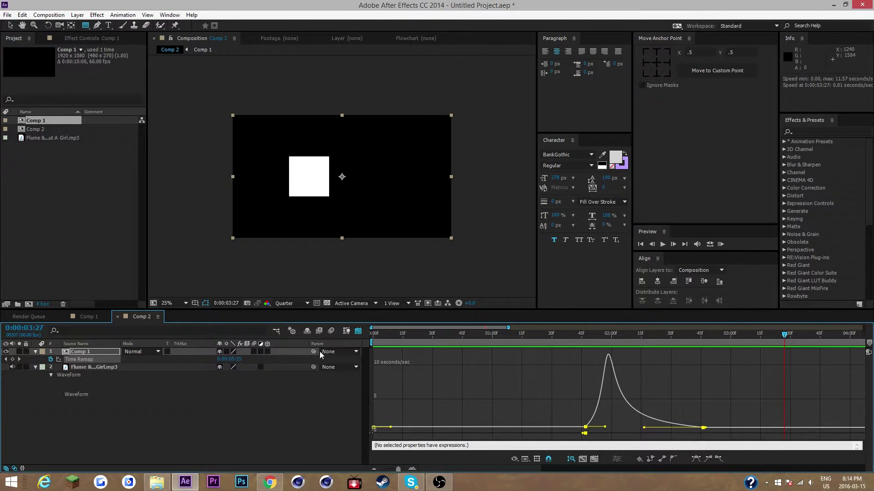
{"action": "left_click", "coordinate": [358, 331]}
{"action": "left_click_drag", "start_coordinate": [398, 469], "coordinate": [402, 475]}
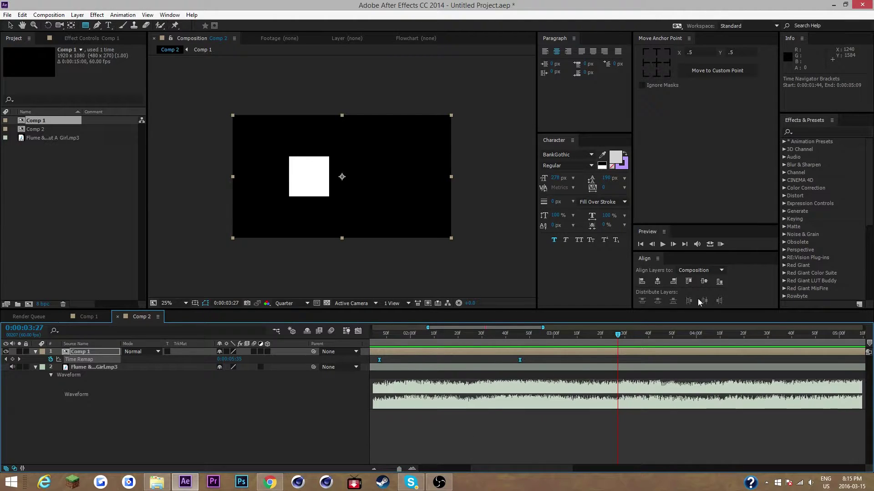
{"action": "left_click", "coordinate": [715, 249]}
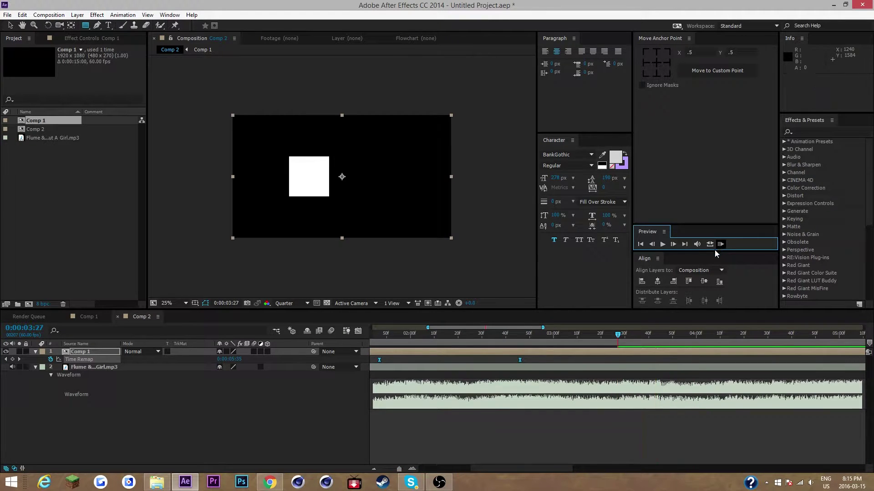
{"action": "left_click_drag", "start_coordinate": [629, 344], "coordinate": [636, 351]}
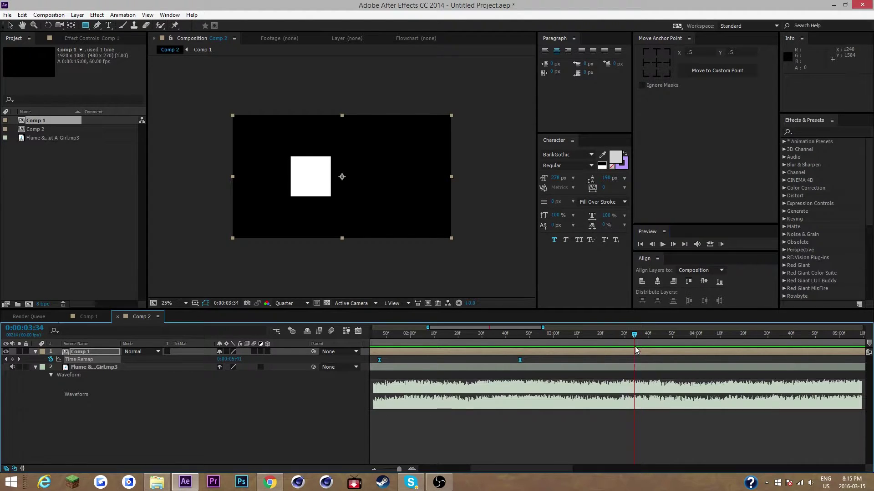
{"action": "left_click", "coordinate": [13, 359]}
Set the Time Remap value to 0:00:10:23 at 0:00:04:25 to create a second fast section.
{"action": "mouse_move", "coordinate": [399, 469]}
{"action": "left_mouse_down"}
{"action": "mouse_move", "coordinate": [385, 470]}
{"action": "mouse_move", "coordinate": [393, 469]}
{"action": "left_mouse_up"}
{"action": "left_click_drag", "start_coordinate": [598, 339], "coordinate": [649, 336]}
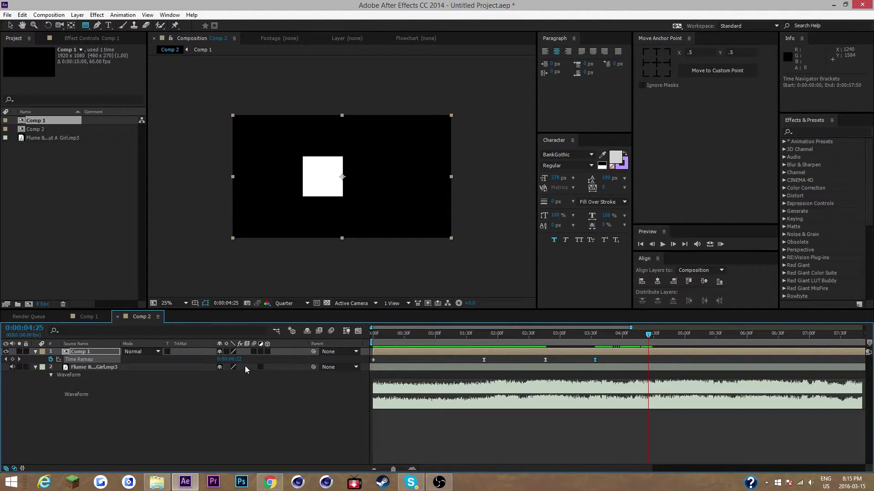
{"action": "left_click_drag", "start_coordinate": [234, 359], "coordinate": [332, 355]}
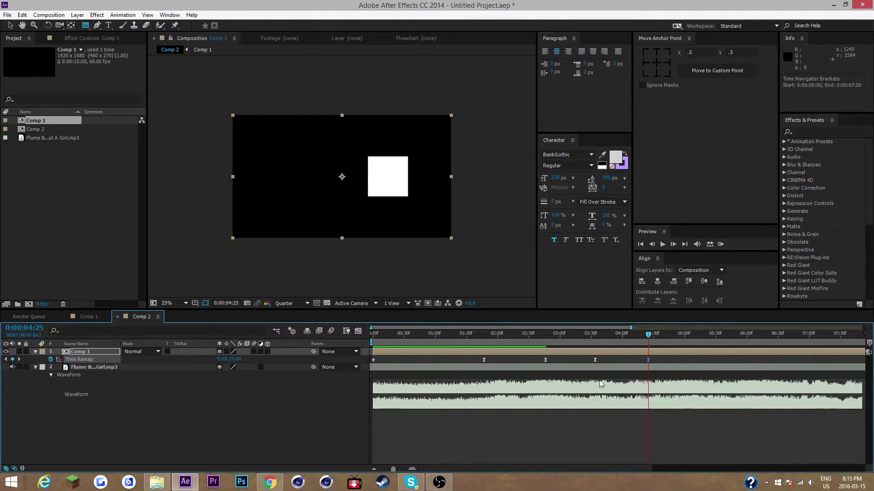
{"action": "mouse_move", "coordinate": [659, 359]}
{"action": "left_mouse_down"}
{"action": "mouse_move", "coordinate": [578, 361]}
{"action": "mouse_move", "coordinate": [665, 360]}
{"action": "left_mouse_up"}
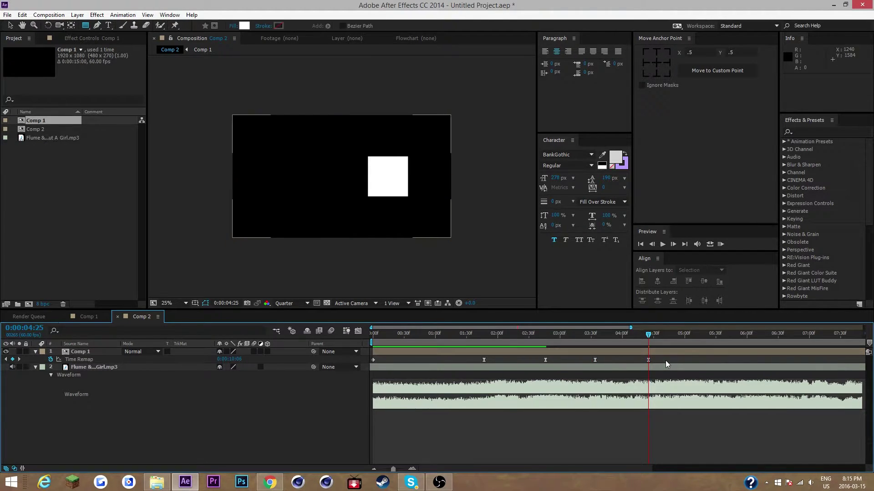
{"action": "left_click_drag", "start_coordinate": [240, 363], "coordinate": [267, 380]}
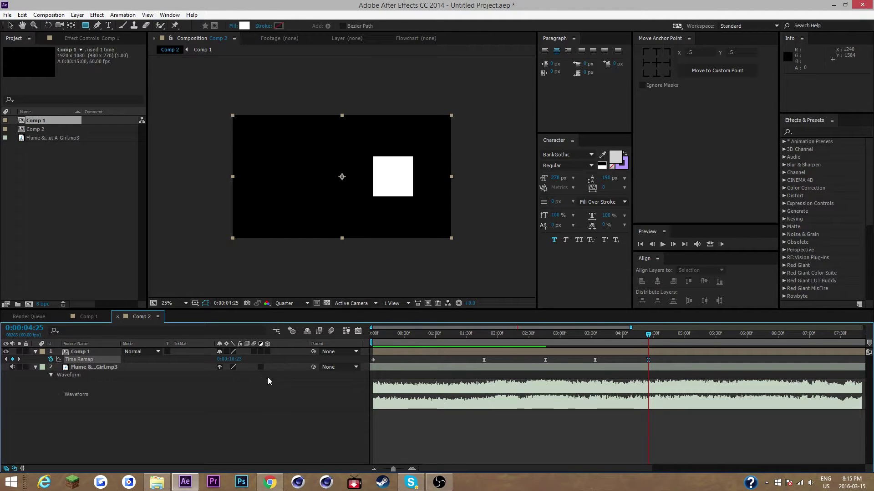
Collapse the outgoing ease handle of the 0:00:04:25 keyframe in the speed graph so the curve runs flat after it.
{"action": "left_click", "coordinate": [640, 347]}
{"action": "left_click_drag", "start_coordinate": [656, 359], "coordinate": [583, 367]}
{"action": "left_click", "coordinate": [358, 331]}
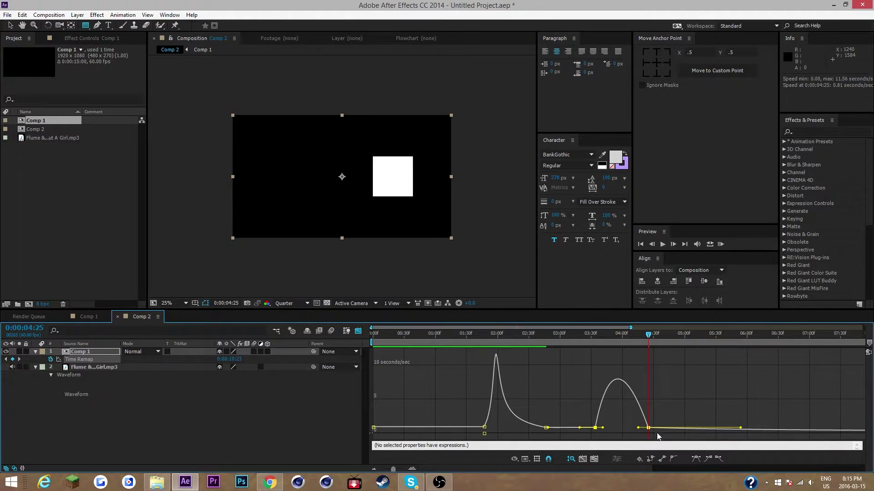
{"action": "left_click_drag", "start_coordinate": [740, 428], "coordinate": [675, 428]}
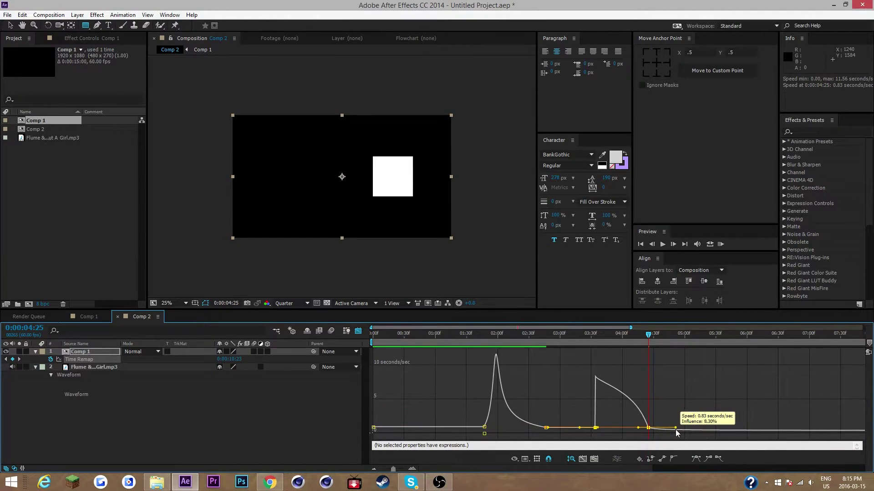
{"action": "key", "text": "ctrl+z"}
{"action": "left_click", "coordinate": [665, 415]}
{"action": "left_click", "coordinate": [649, 427]}
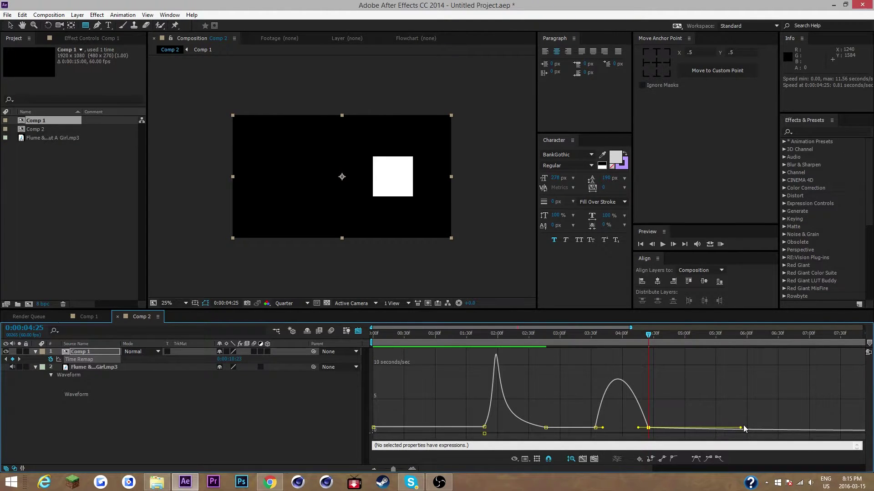
{"action": "left_click_drag", "start_coordinate": [741, 429], "coordinate": [646, 433]}
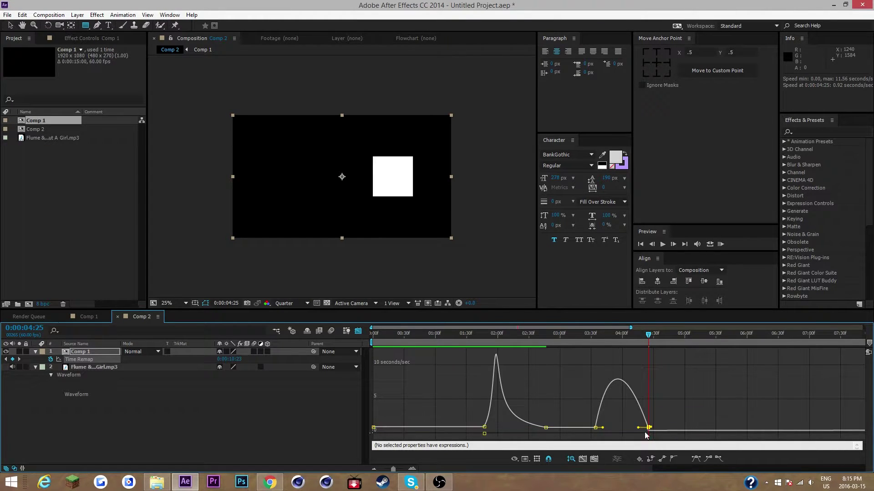
Lower the incoming speed of the 0:00:04:25 keyframe to about 0.48 seconds/sec so it meets the flat curve after it.
{"action": "left_click_drag", "start_coordinate": [394, 470], "coordinate": [402, 470]}
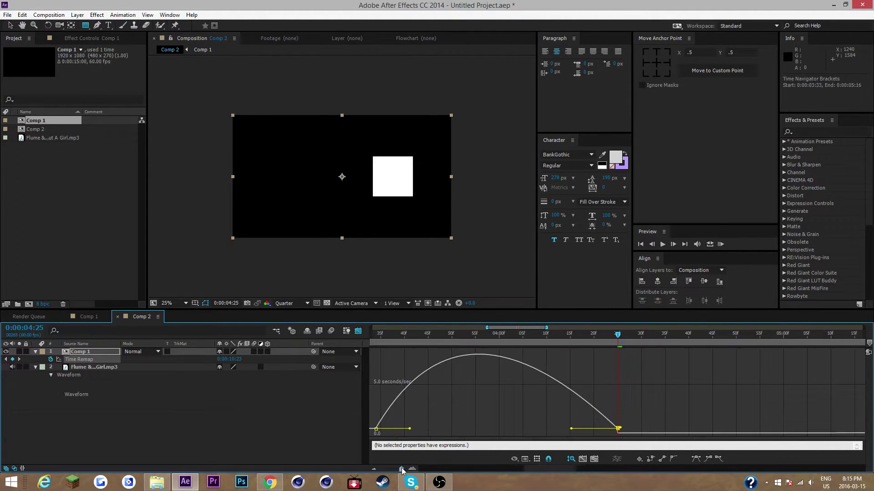
{"action": "mouse_move", "coordinate": [618, 429]}
{"action": "left_click_drag", "start_coordinate": [618, 430], "coordinate": [611, 435]}
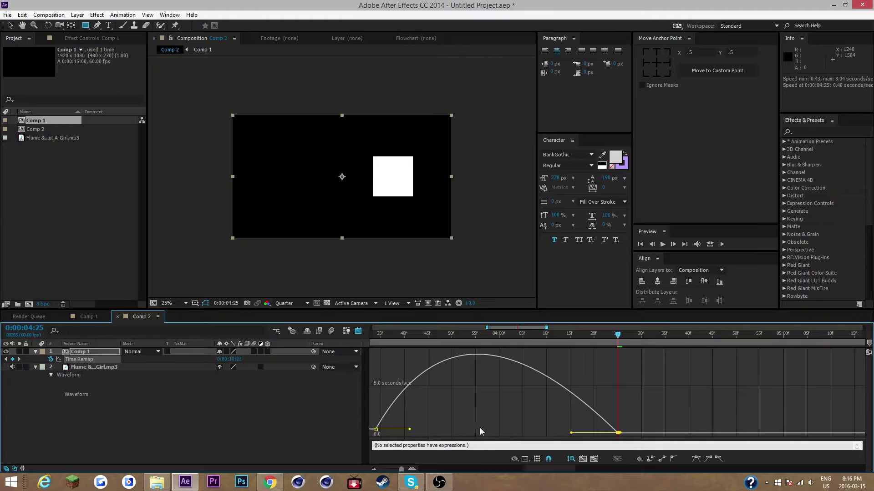
{"action": "left_click_drag", "start_coordinate": [665, 335], "coordinate": [615, 399]}
Lengthen the incoming ease handle of the 0:00:04:25 keyframe to shape a sharp, early speed peak of about 20 seconds/sec.
{"action": "left_click_drag", "start_coordinate": [402, 468], "coordinate": [392, 463]}
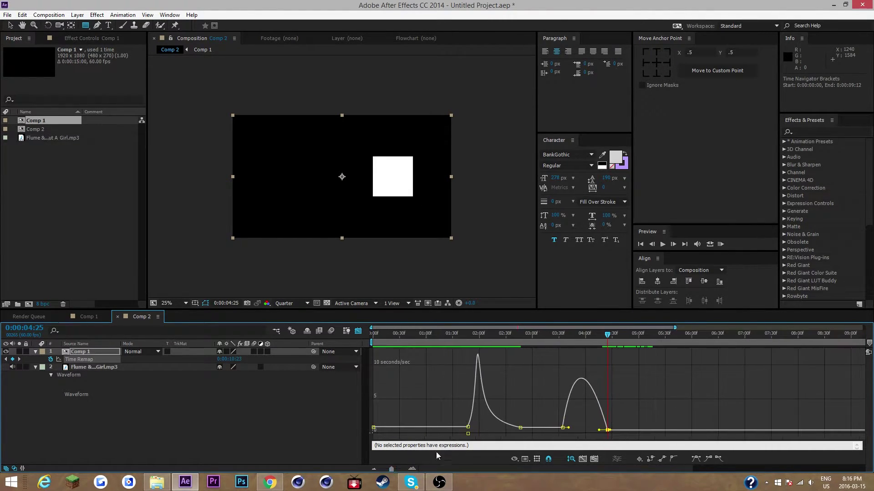
{"action": "left_click_drag", "start_coordinate": [650, 396], "coordinate": [596, 448]}
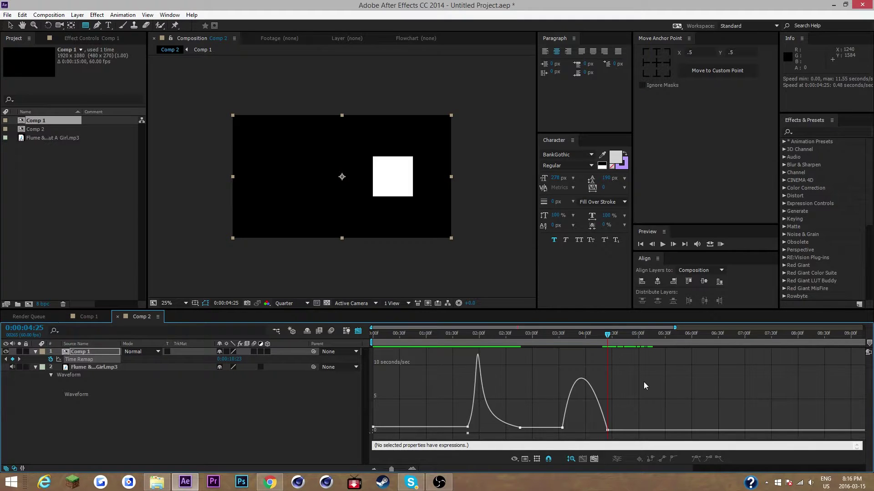
{"action": "left_click_drag", "start_coordinate": [644, 385], "coordinate": [592, 430]}
{"action": "left_click_drag", "start_coordinate": [599, 430], "coordinate": [585, 430]}
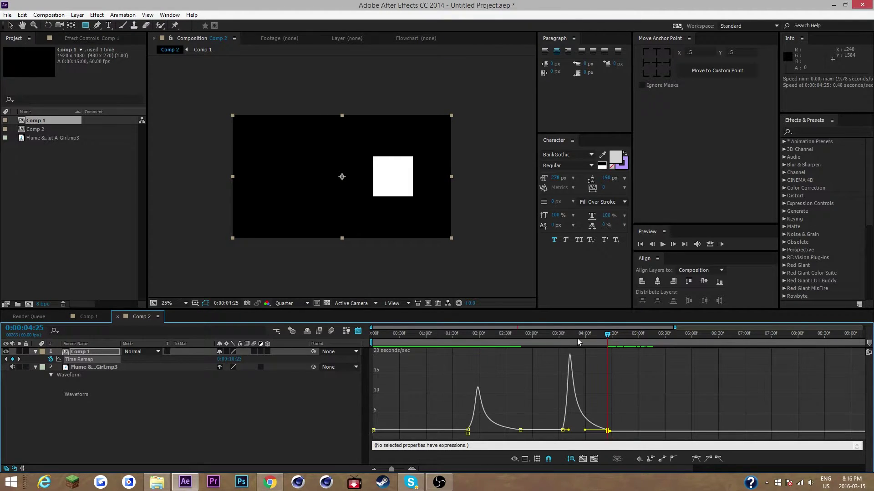
Return to the layer view and preview Comp 2 with its music from 0:00:01:42.
{"action": "left_click_drag", "start_coordinate": [577, 338], "coordinate": [568, 339]}
{"action": "left_click", "coordinate": [356, 331]}
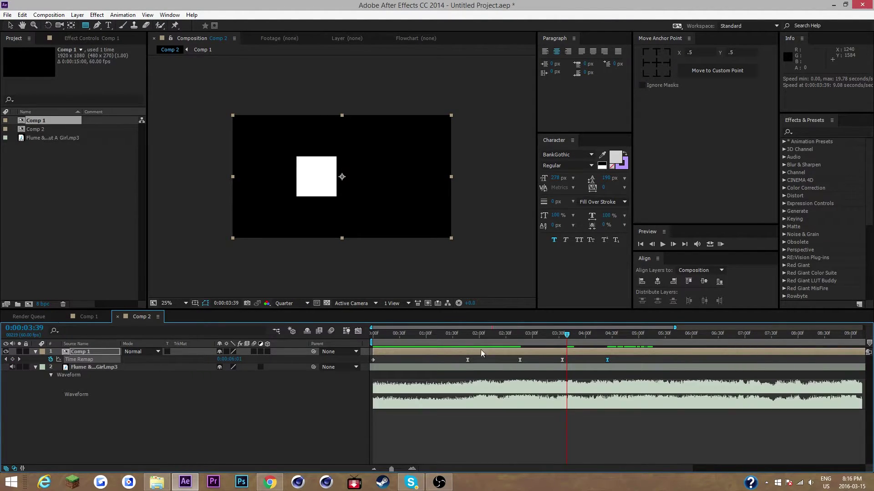
{"action": "left_click_drag", "start_coordinate": [566, 338], "coordinate": [463, 336]}
{"action": "key", "text": "ctrl+z"}
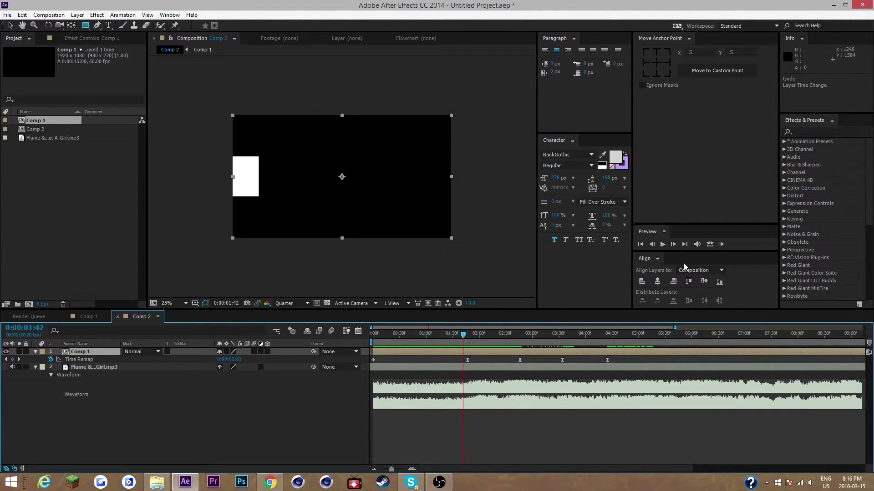
{"action": "left_click", "coordinate": [723, 244]}
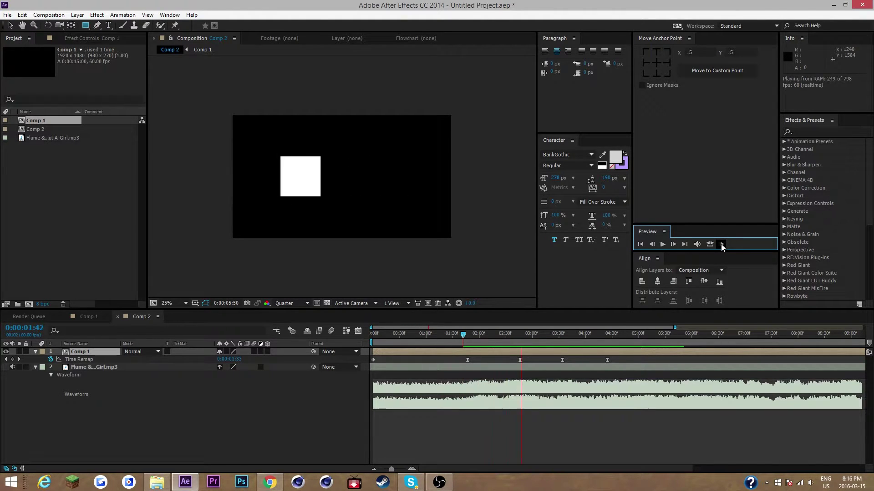
Add a Time Remap keyframe at 0:00:06:56 with the value 0:00:09:33.
{"action": "left_click", "coordinate": [654, 335]}
{"action": "left_click_drag", "start_coordinate": [695, 352], "coordinate": [741, 358]}
{"action": "left_click", "coordinate": [746, 362]}
{"action": "left_click_drag", "start_coordinate": [239, 363], "coordinate": [195, 368]}
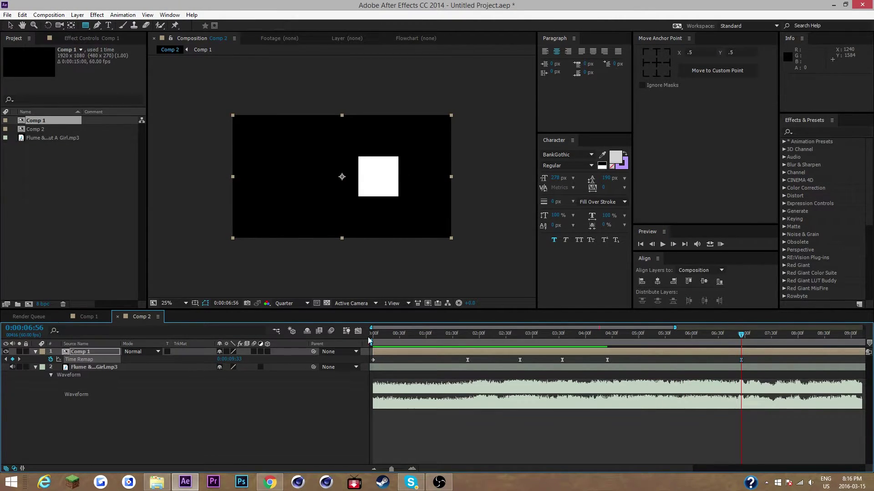
Examine the speed graph around 0:00:06:56 and raise that keyframe's Time Remap value to 0:00:15:00.
{"action": "left_click", "coordinate": [358, 331]}
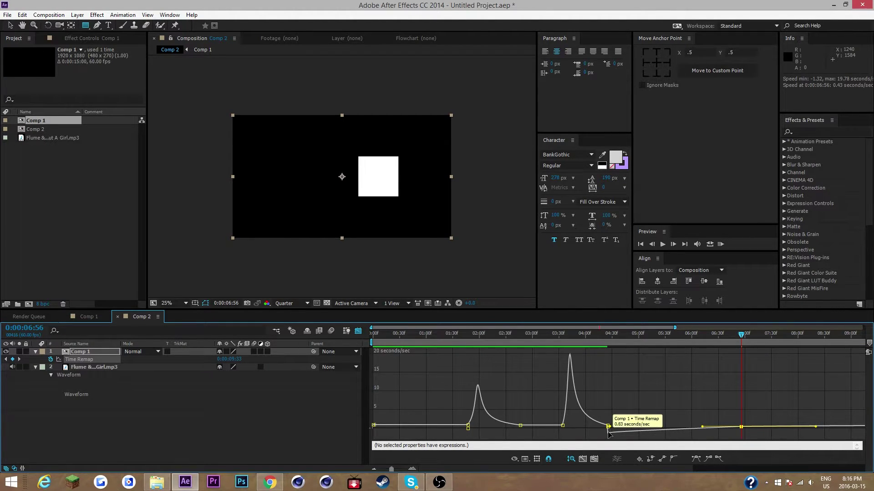
{"action": "left_click_drag", "start_coordinate": [392, 469], "coordinate": [401, 471]}
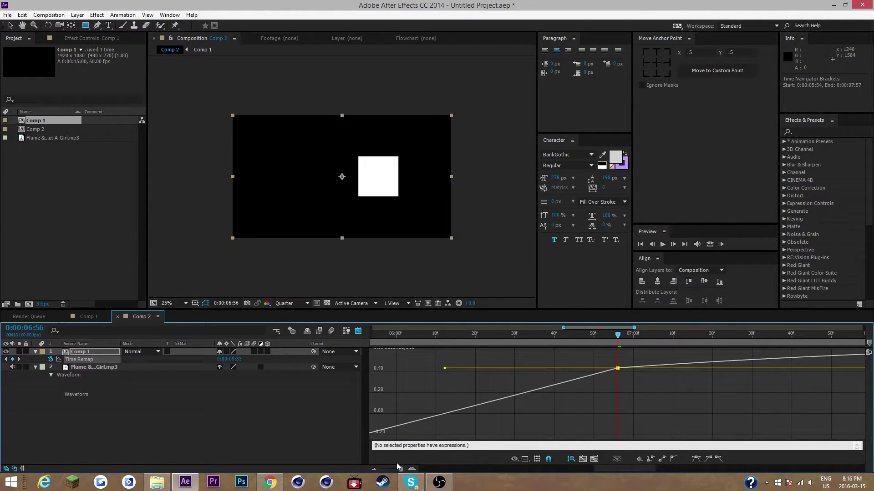
{"action": "left_click_drag", "start_coordinate": [233, 360], "coordinate": [553, 370]}
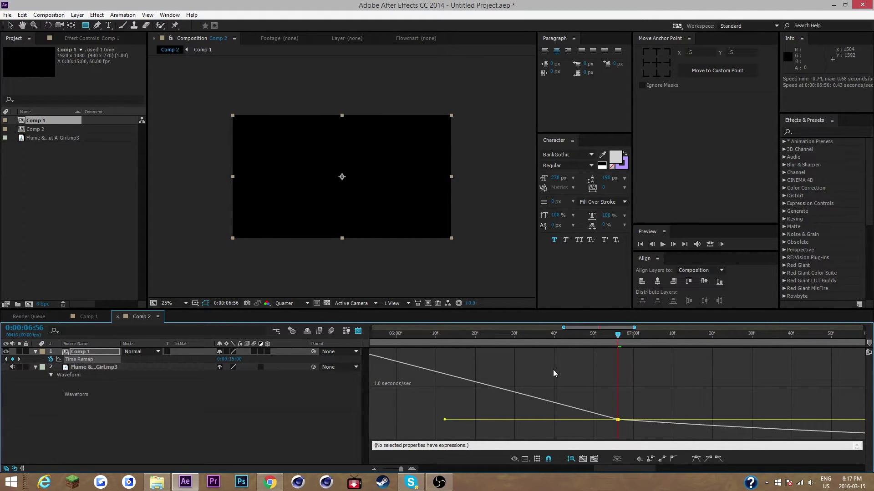
Shift the last added Time Remap keyframe earlier to 0:00:06:11 and place the current time on it.
{"action": "left_click", "coordinate": [359, 331]}
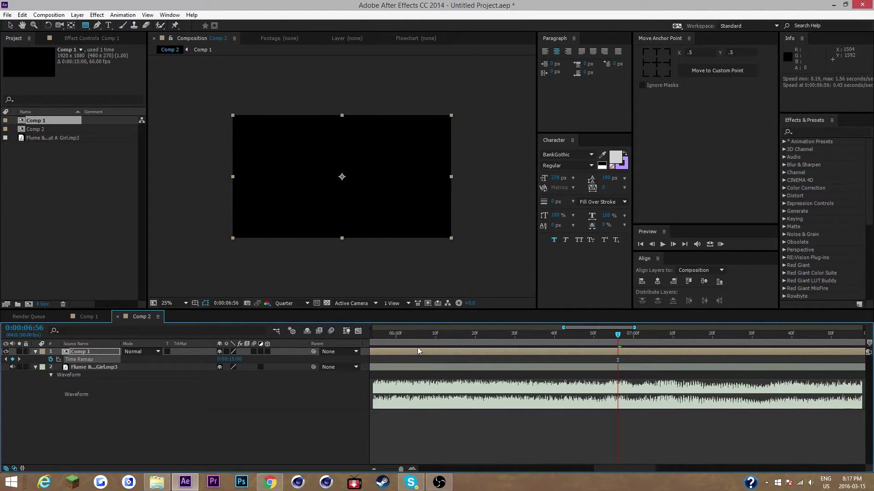
{"action": "left_click_drag", "start_coordinate": [397, 472], "coordinate": [388, 472]}
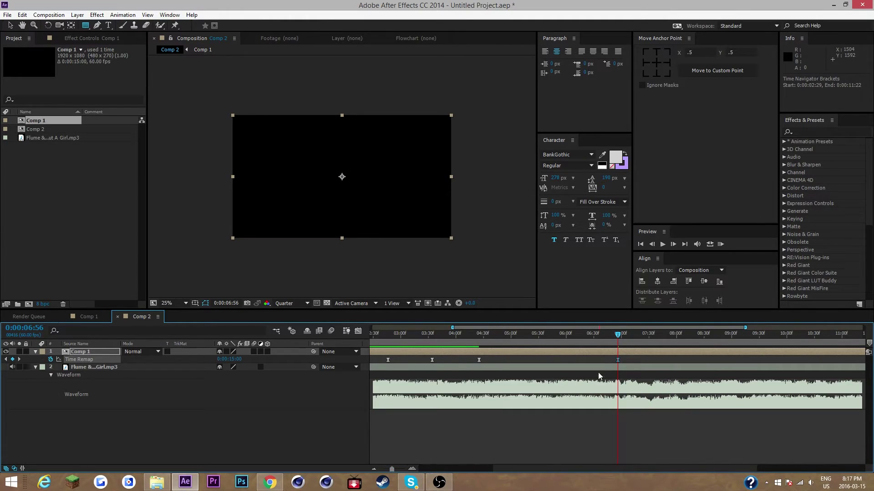
{"action": "left_click_drag", "start_coordinate": [619, 361], "coordinate": [577, 361]}
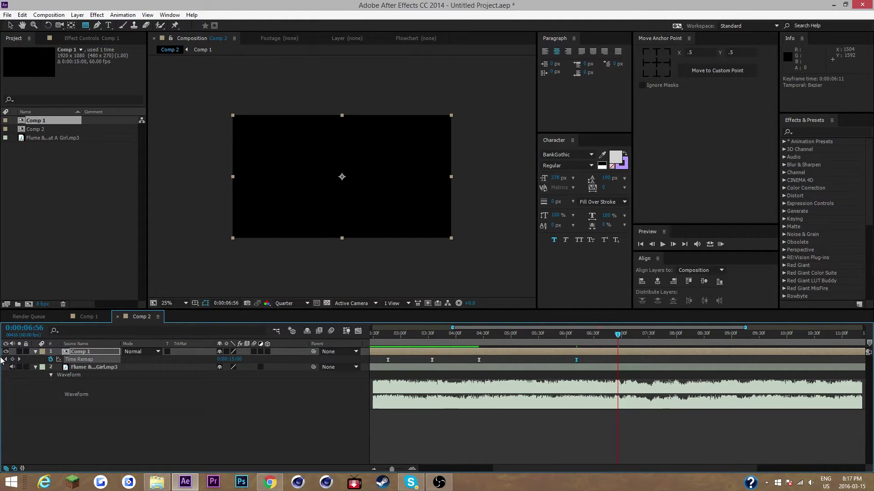
{"action": "left_click", "coordinate": [5, 360]}
Try to smooth the speed jump just after the 0:00:04:25 keyframe by adjusting that keyframe in the speed graph.
{"action": "left_click", "coordinate": [359, 332]}
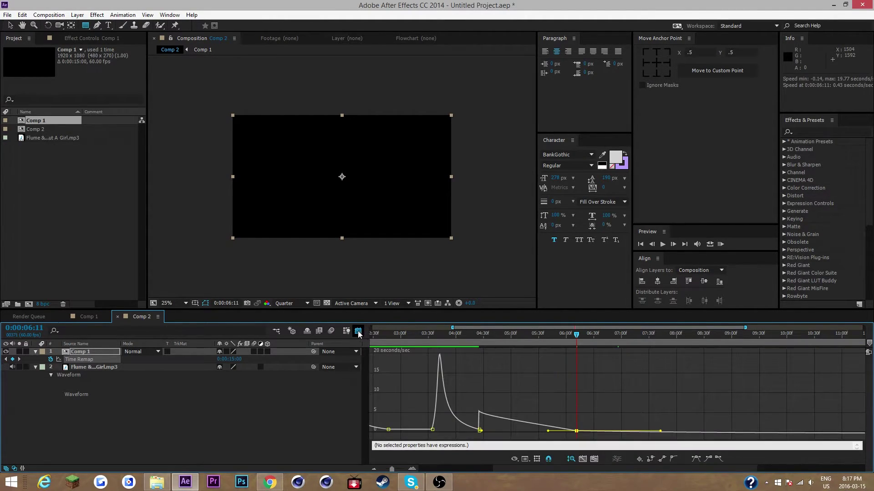
{"action": "left_click", "coordinate": [479, 430]}
{"action": "left_click_drag", "start_coordinate": [393, 467], "coordinate": [401, 468]}
{"action": "key", "text": "space"}
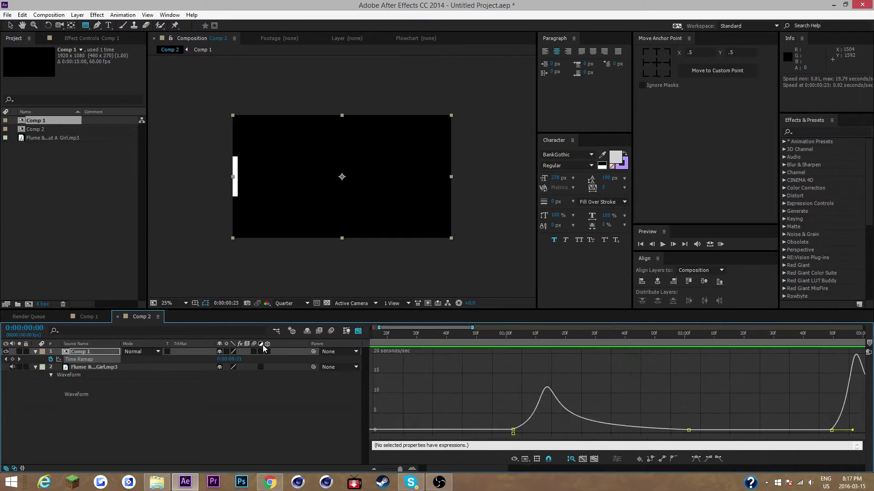
{"action": "left_click_drag", "start_coordinate": [866, 407], "coordinate": [752, 412]}
{"action": "left_click", "coordinate": [723, 424]}
{"action": "left_click", "coordinate": [720, 431]}
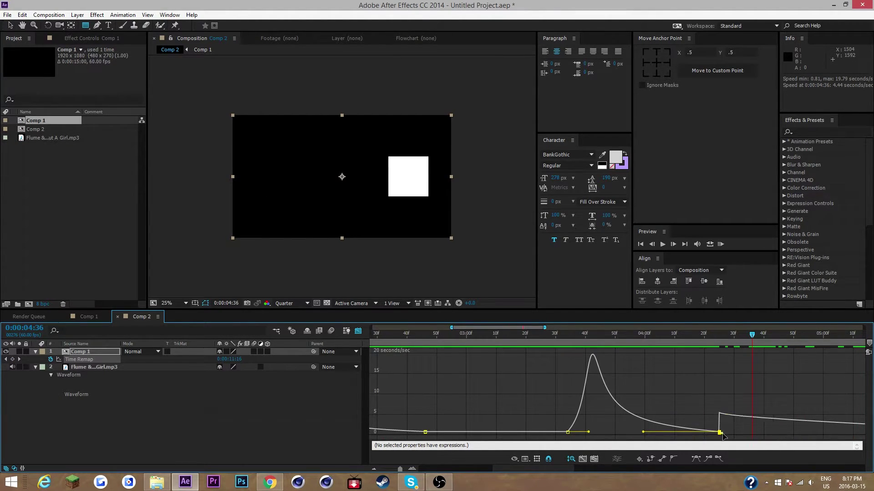
{"action": "left_click", "coordinate": [720, 433]}
{"action": "left_click", "coordinate": [719, 432]}
{"action": "left_click_drag", "start_coordinate": [722, 432], "coordinate": [722, 431]}
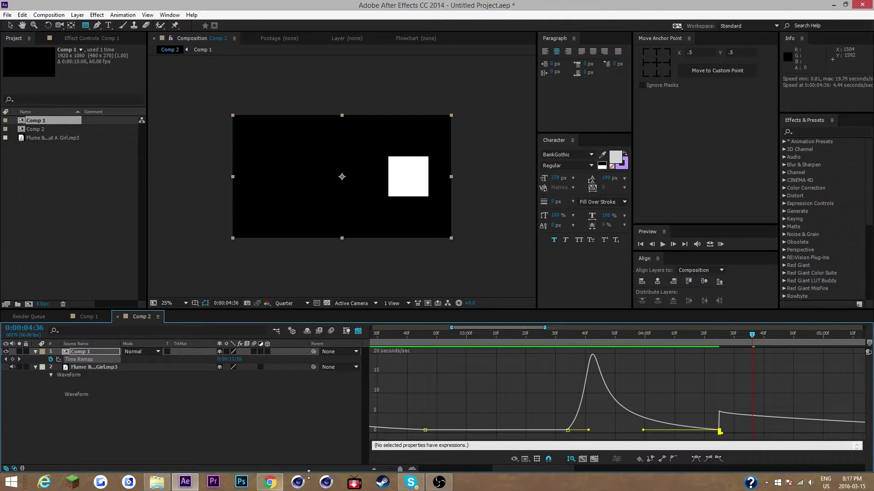
Move the 0:00:06:11 Time Remap keyframe to about 0:00:08:13 so the speed runs level after the second peak.
{"action": "left_click_drag", "start_coordinate": [400, 469], "coordinate": [394, 469]}
{"action": "left_click_drag", "start_coordinate": [691, 432], "coordinate": [720, 432]}
{"action": "key", "text": "ctrl+z"}
{"action": "left_click", "coordinate": [712, 405]}
{"action": "left_click", "coordinate": [725, 432]}
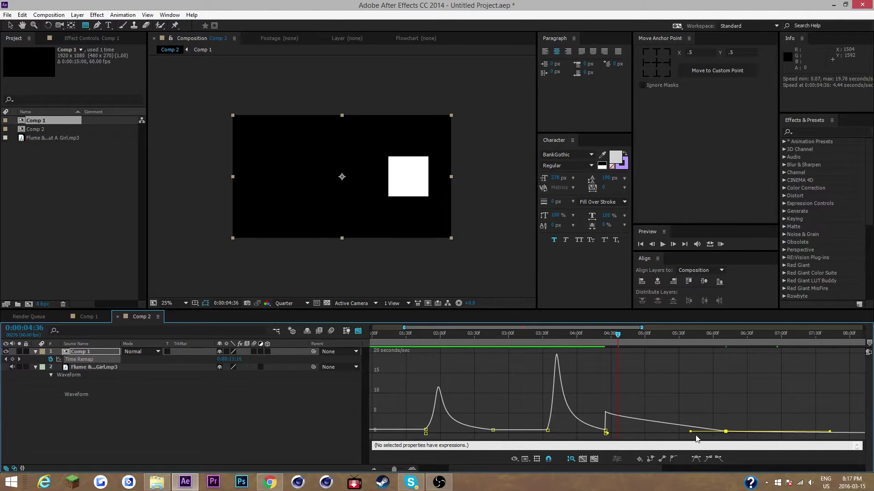
{"action": "left_click_drag", "start_coordinate": [691, 435], "coordinate": [864, 430]}
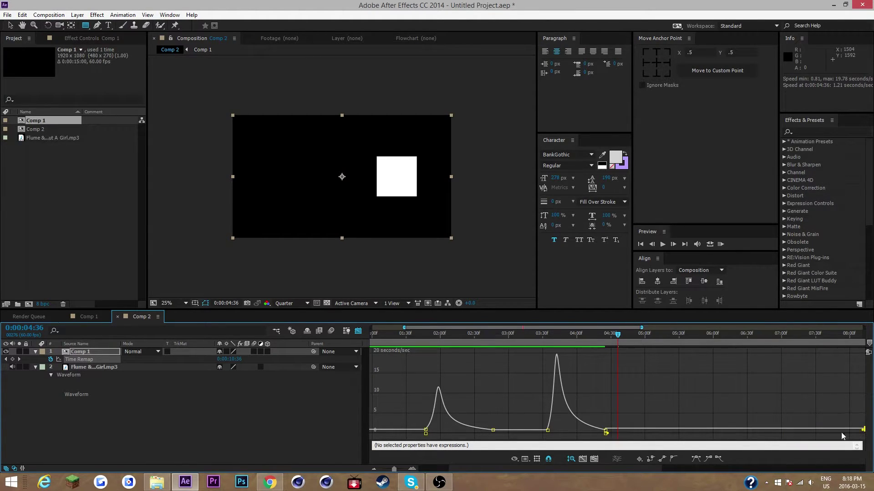
Review the speed graph over the composition's full 15 seconds and open Comp 1's timeline.
{"action": "left_click_drag", "start_coordinate": [605, 348], "coordinate": [464, 438]}
{"action": "left_click_drag", "start_coordinate": [394, 469], "coordinate": [381, 472]}
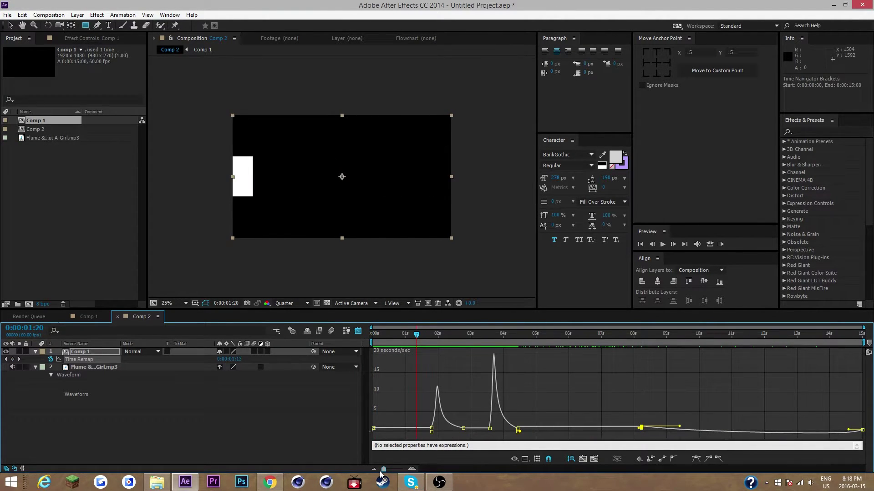
{"action": "left_click", "coordinate": [46, 316]}
{"action": "left_click", "coordinate": [89, 317]}
Switch to File Explorer and open the DCIM folder 128___03 on Removable Disk (G:).
{"action": "key", "text": "super+e"}
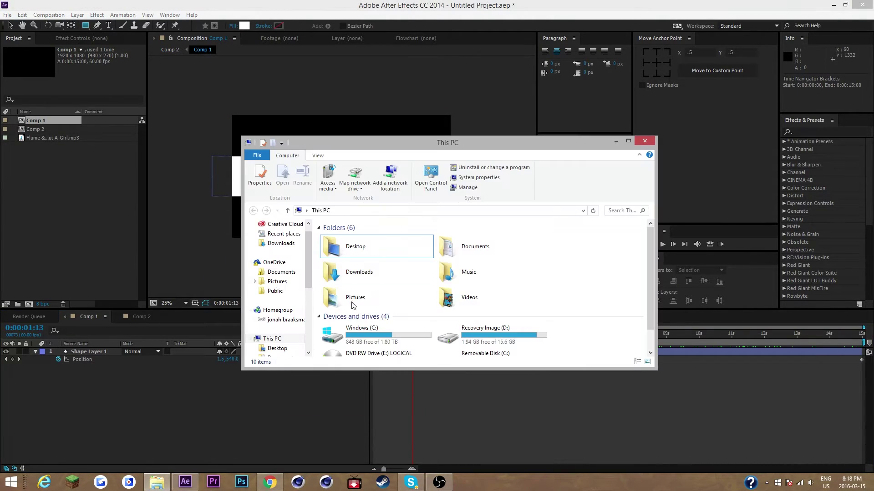
{"action": "scroll", "coordinate": [280, 300], "scroll_direction": "down", "scroll_amount": 4}
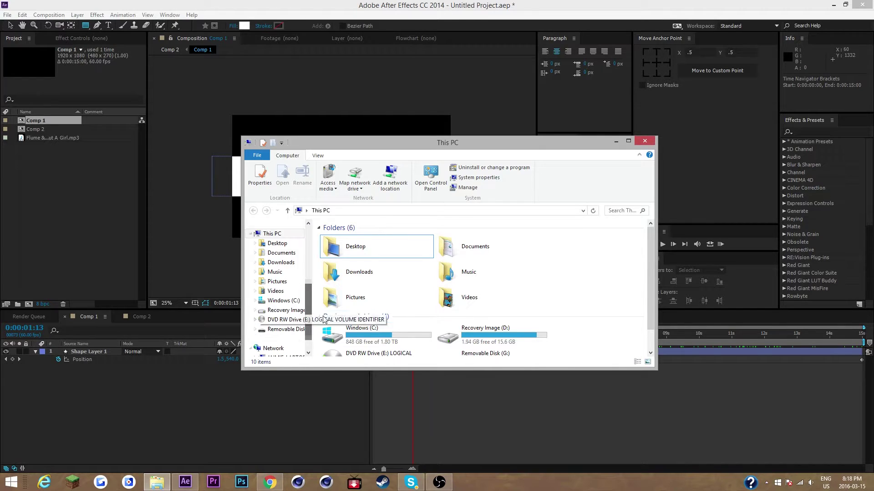
{"action": "left_click", "coordinate": [287, 330]}
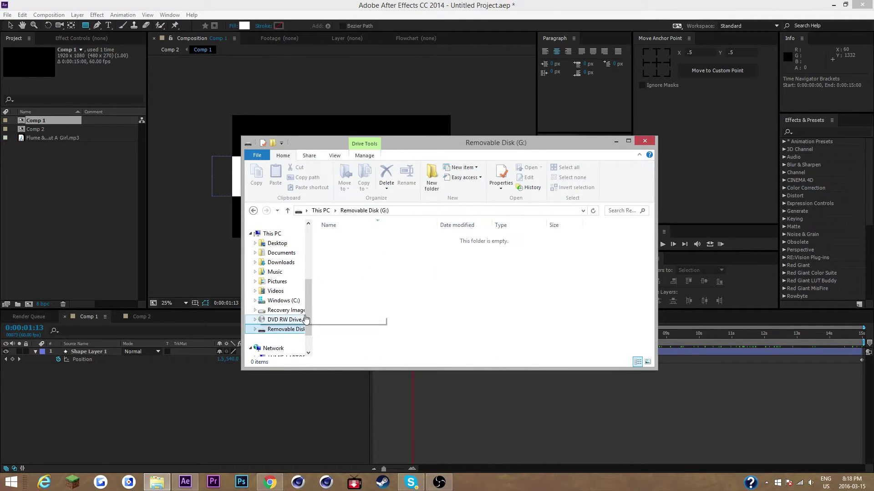
{"action": "double_click", "coordinate": [345, 276]}
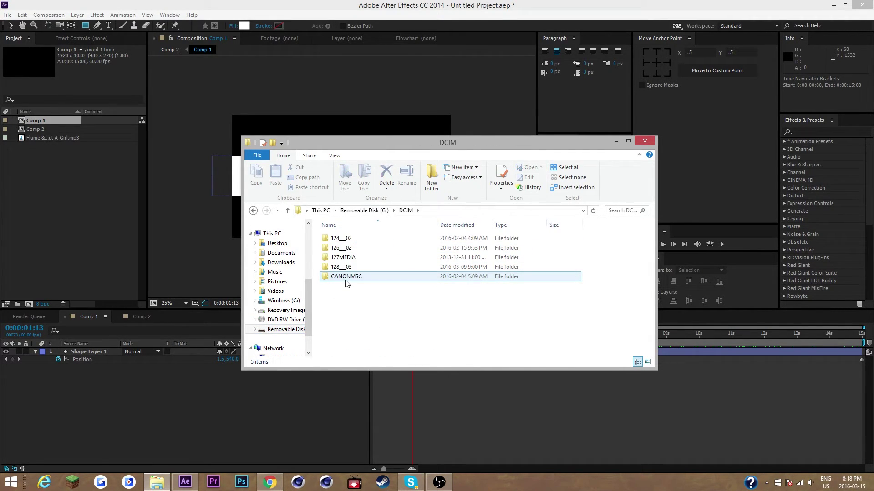
{"action": "double_click", "coordinate": [356, 267]}
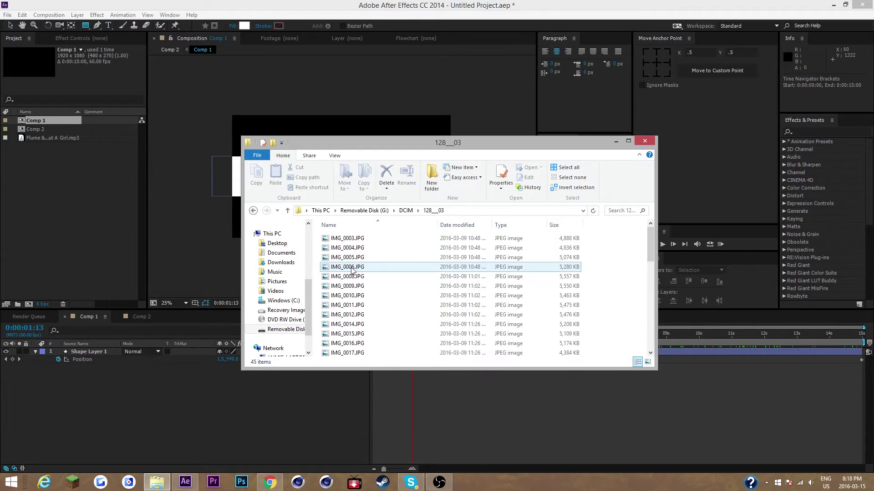
Play the clip MVI_0001.MP4 to check its content and close the player.
{"action": "scroll", "coordinate": [348, 313], "scroll_direction": "down", "scroll_amount": 10}
{"action": "double_click", "coordinate": [348, 313]}
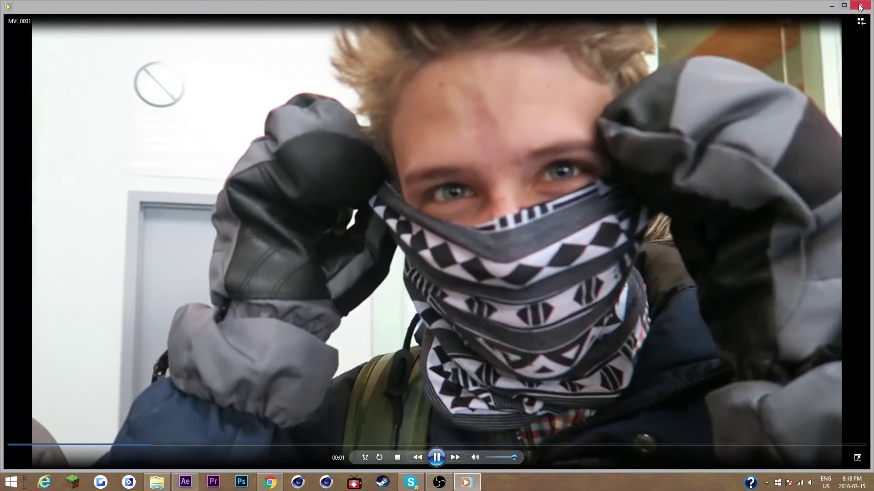
{"action": "key", "text": "alt+F4"}
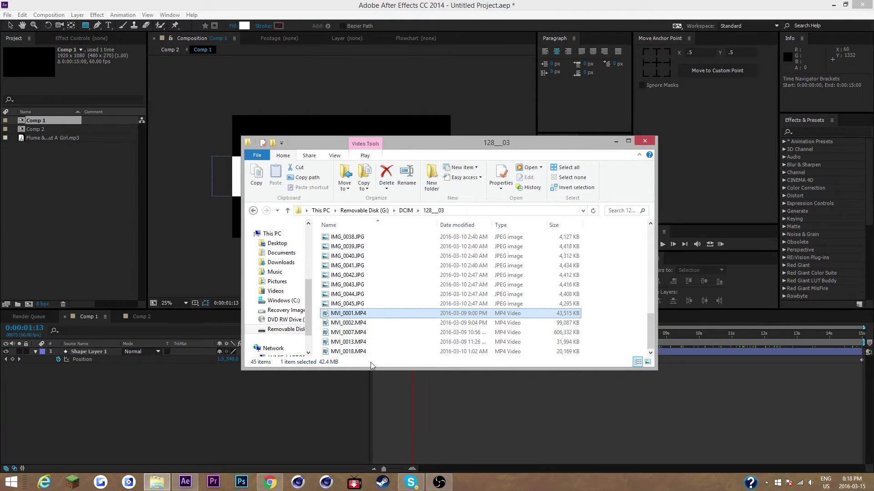
Open the 127MEDIA folder, play DJI_0007.MOV to check its content and close the player.
{"action": "left_click", "coordinate": [253, 210]}
{"action": "double_click", "coordinate": [346, 257]}
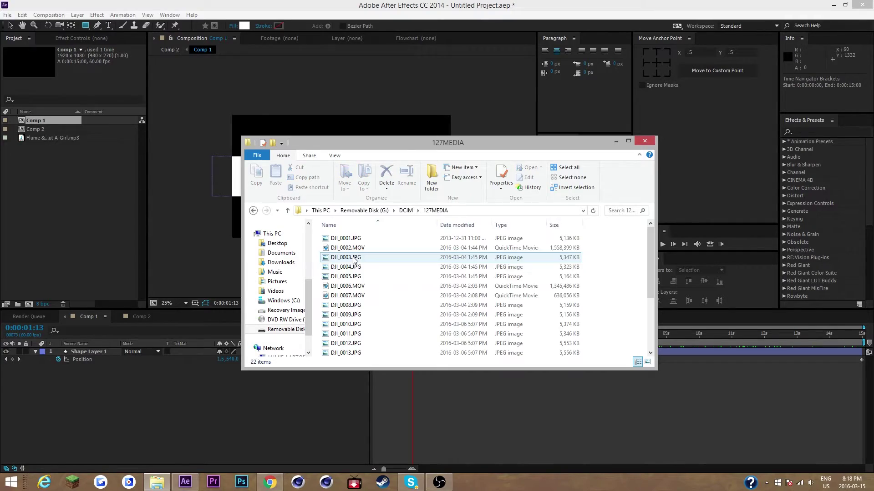
{"action": "double_click", "coordinate": [349, 296]}
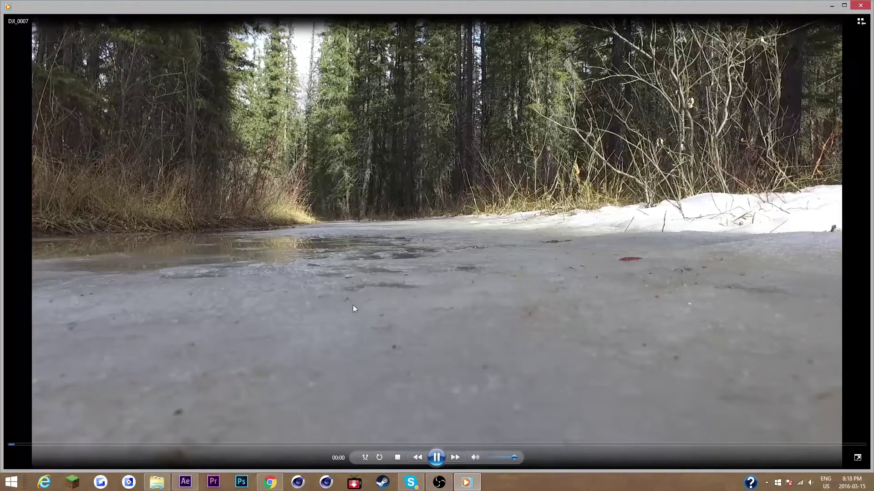
{"action": "left_click_drag", "start_coordinate": [463, 10], "coordinate": [236, 119]}
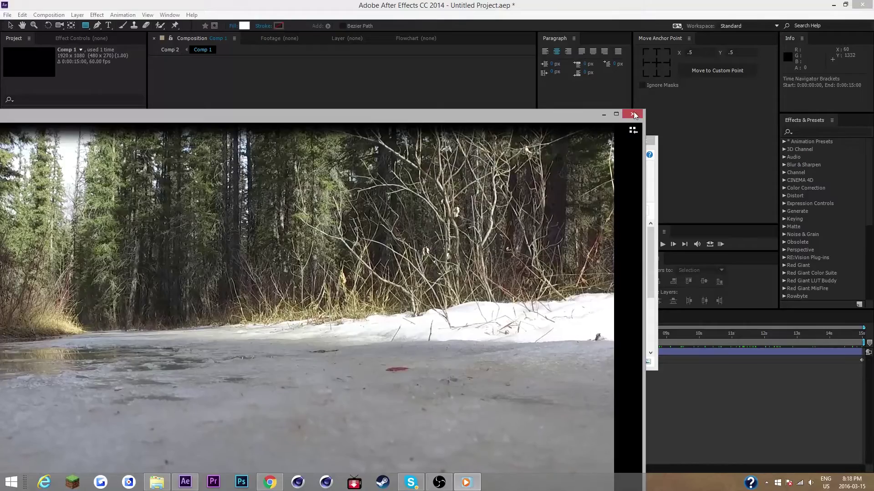
{"action": "left_click", "coordinate": [633, 114]}
Play DJI_0006.MOV to check its content, close the player and open DJI_0002.MOV.
{"action": "double_click", "coordinate": [350, 289]}
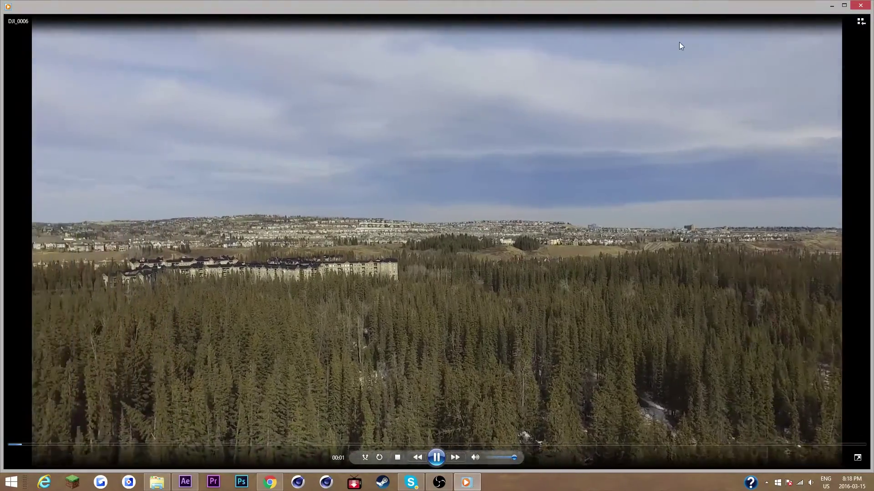
{"action": "left_click_drag", "start_coordinate": [713, 12], "coordinate": [685, 83]}
{"action": "left_click", "coordinate": [611, 80]}
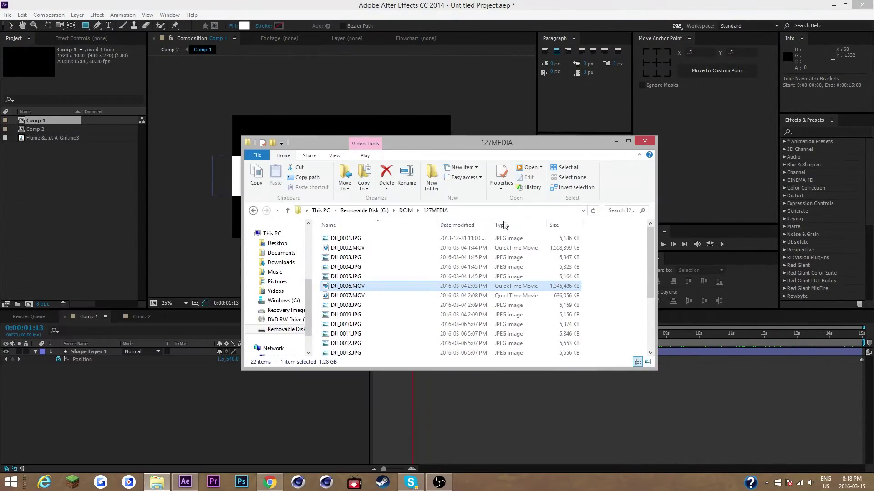
{"action": "double_click", "coordinate": [387, 248]}
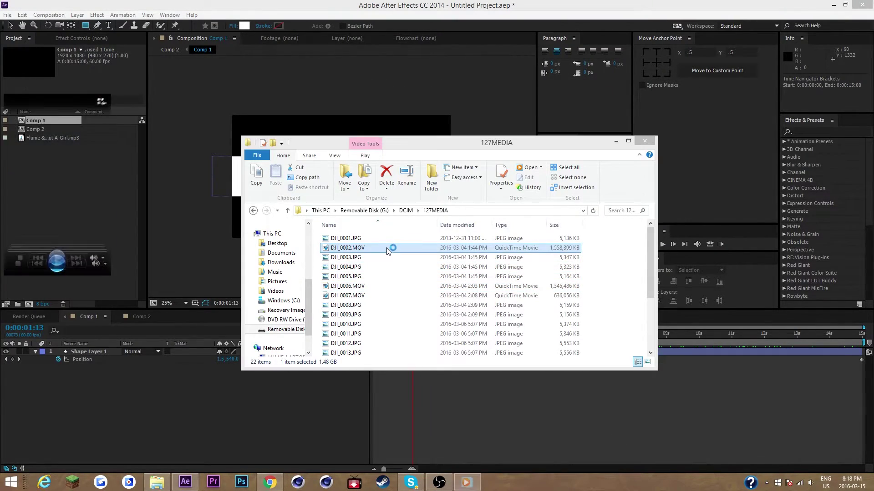
Finish checking DJI_0002.MOV, close the player and import the file into the After Effects project.
{"action": "left_click_drag", "start_coordinate": [758, 67], "coordinate": [697, 68]}
{"action": "left_click", "coordinate": [695, 66]}
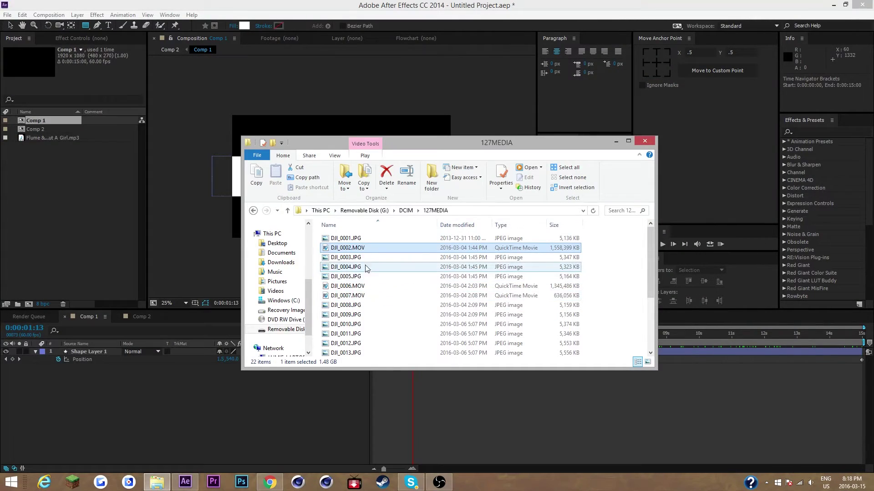
{"action": "left_click_drag", "start_coordinate": [357, 250], "coordinate": [59, 231]}
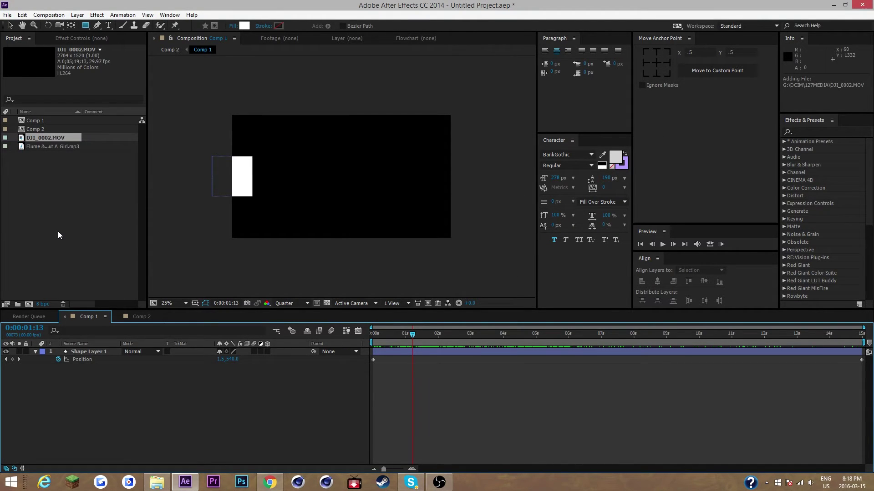
Add DJI_0002.MOV to Comp 1 above Shape Layer 1, scaled down to fit the composition frame.
{"action": "left_click_drag", "start_coordinate": [54, 138], "coordinate": [166, 396]}
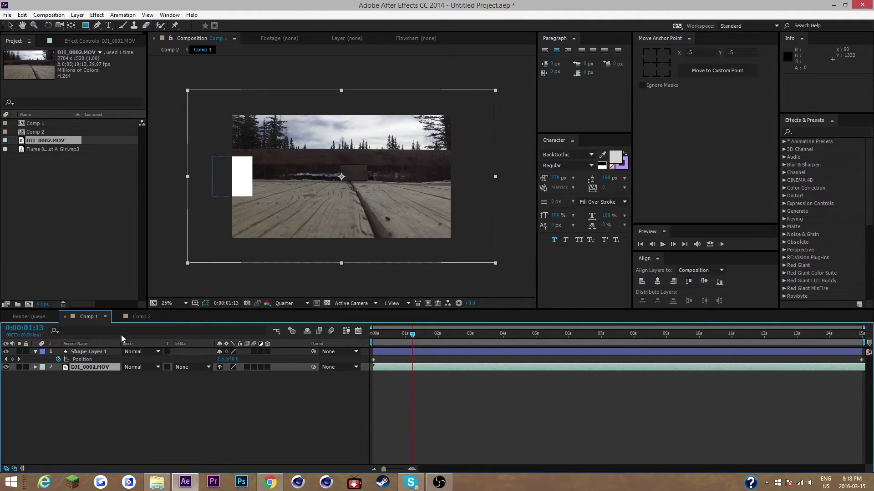
{"action": "key", "text": "v"}
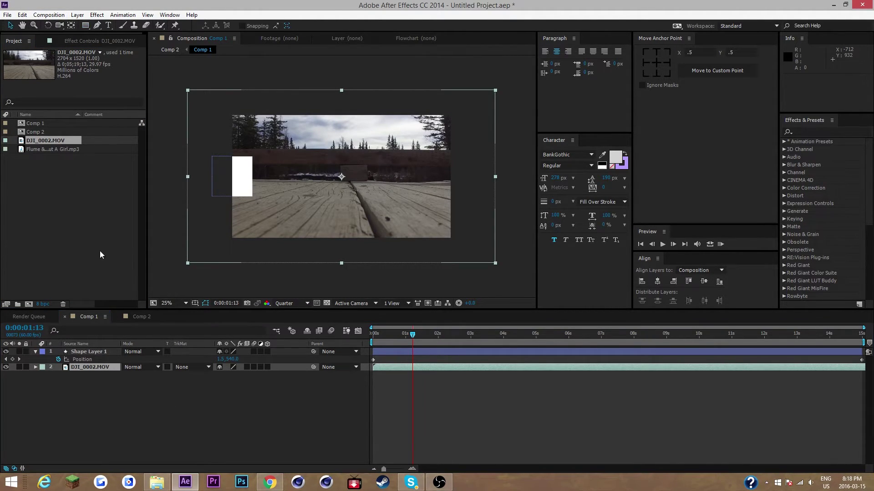
{"action": "left_click_drag", "start_coordinate": [188, 262], "coordinate": [228, 246]}
{"action": "left_click_drag", "start_coordinate": [65, 366], "coordinate": [75, 351]}
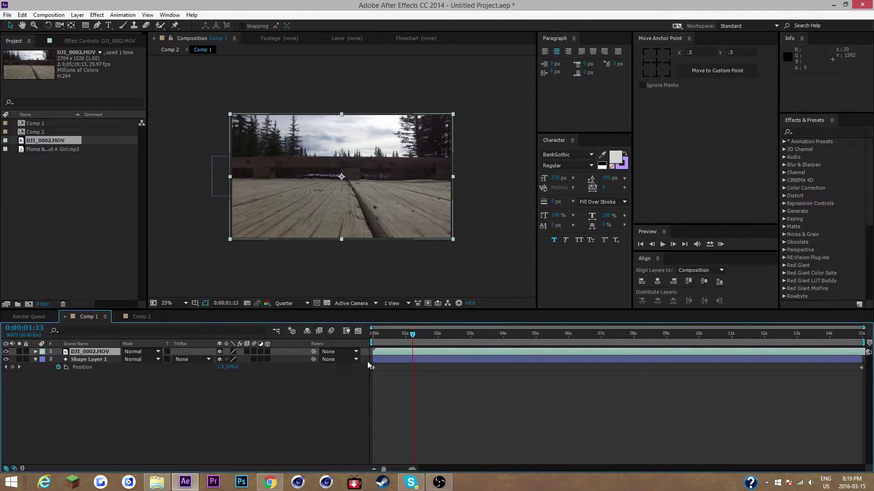
Slide the DJI_0002.MOV layer earlier until Comp 1 starts on the wooden bridge shot, with the in point at about -0:03:53:41.
{"action": "left_click_drag", "start_coordinate": [835, 351], "coordinate": [108, 395]}
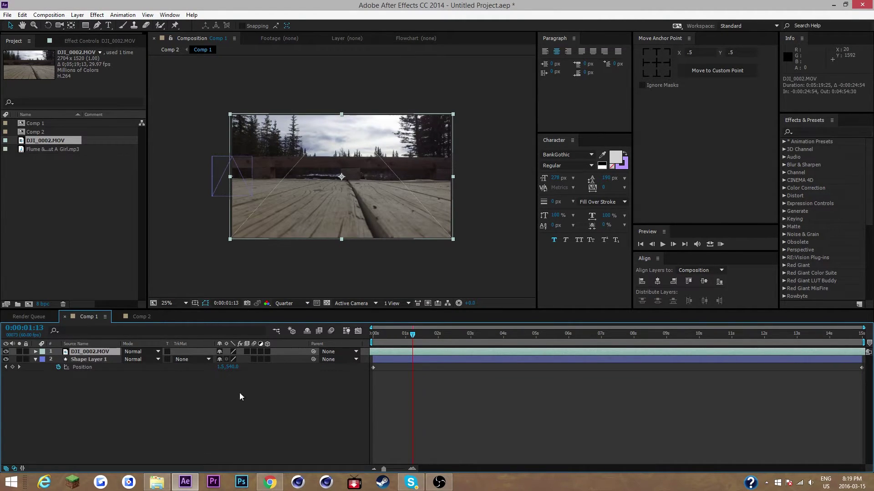
{"action": "left_click_drag", "start_coordinate": [692, 351], "coordinate": [152, 361]}
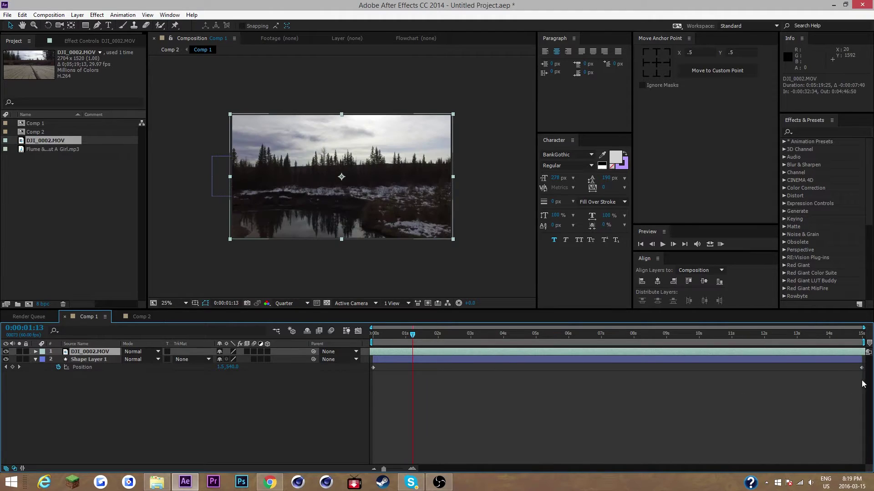
{"action": "left_click_drag", "start_coordinate": [835, 351], "coordinate": [313, 351]}
{"action": "left_click_drag", "start_coordinate": [540, 345], "coordinate": [389, 374]}
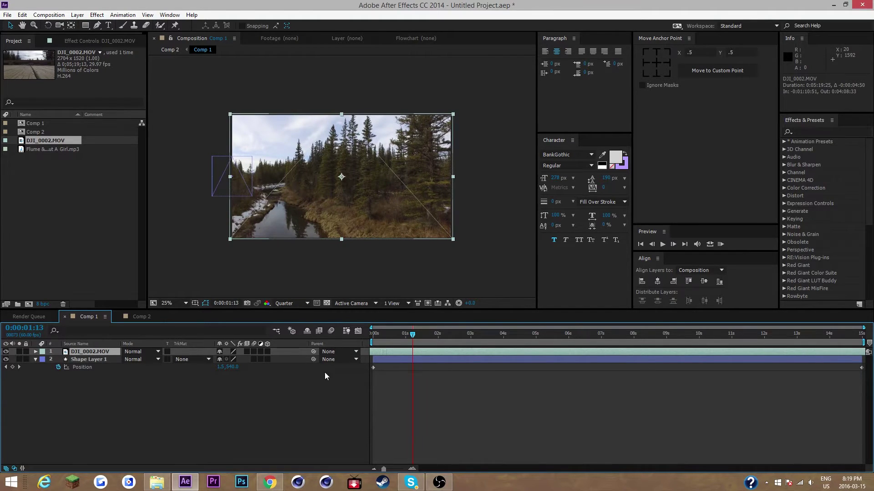
{"action": "left_click_drag", "start_coordinate": [465, 351], "coordinate": [473, 368]}
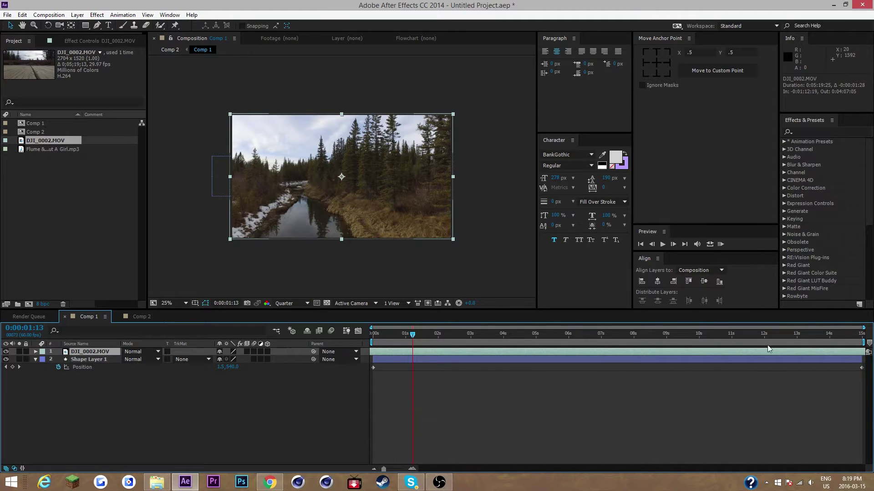
{"action": "left_click_drag", "start_coordinate": [840, 351], "coordinate": [1, 387]}
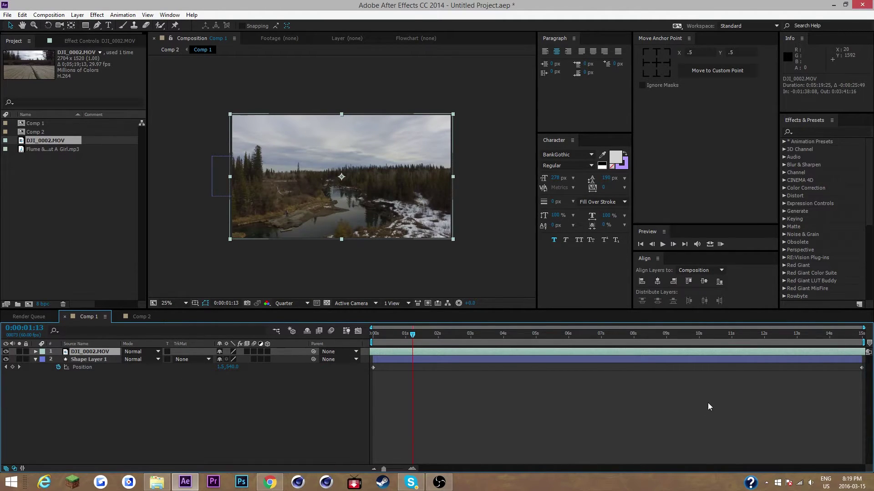
{"action": "left_click_drag", "start_coordinate": [521, 360], "coordinate": [0, 365]}
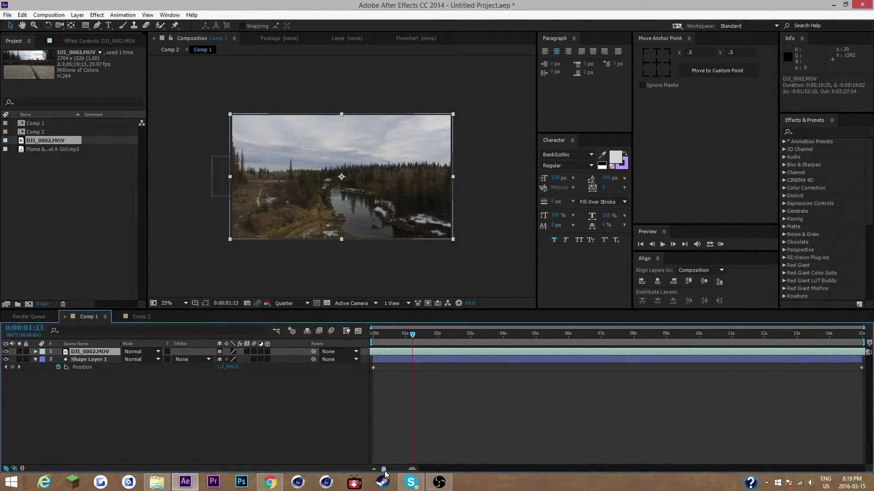
{"action": "left_click_drag", "start_coordinate": [864, 349], "coordinate": [1, 417]}
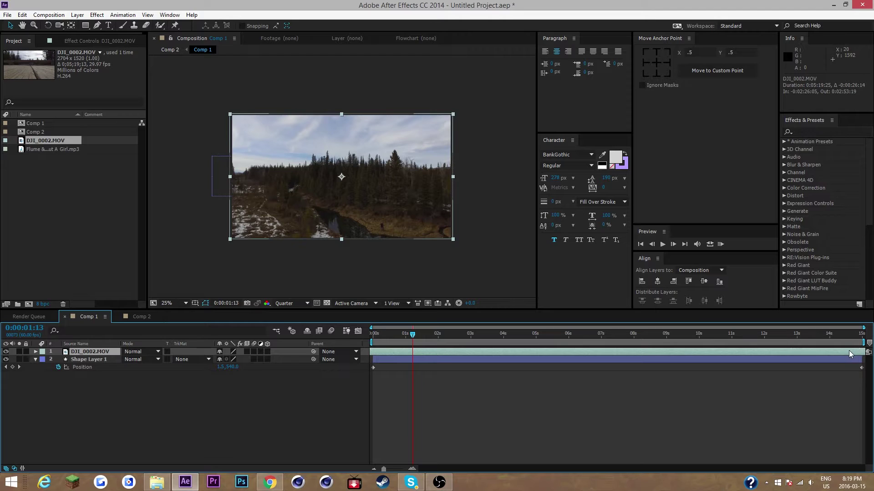
{"action": "left_click_drag", "start_coordinate": [449, 386], "coordinate": [337, 390]}
{"action": "left_click_drag", "start_coordinate": [855, 351], "coordinate": [228, 346]}
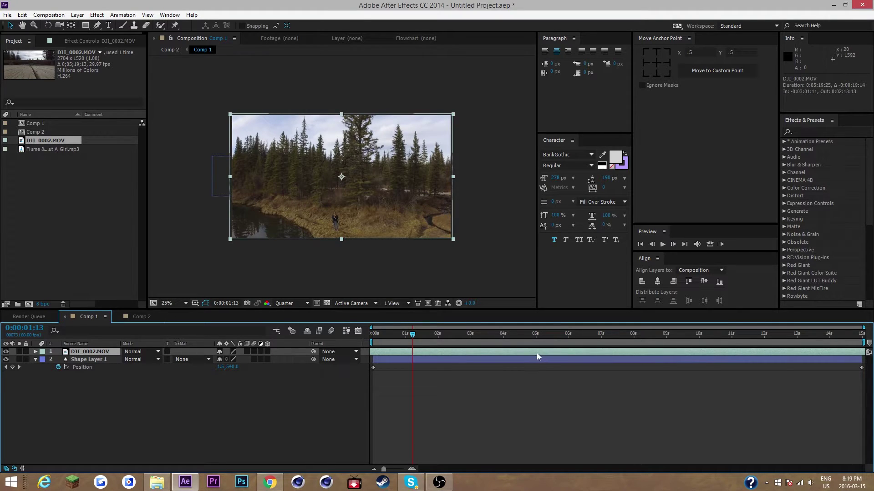
{"action": "left_click_drag", "start_coordinate": [501, 354], "coordinate": [398, 352]}
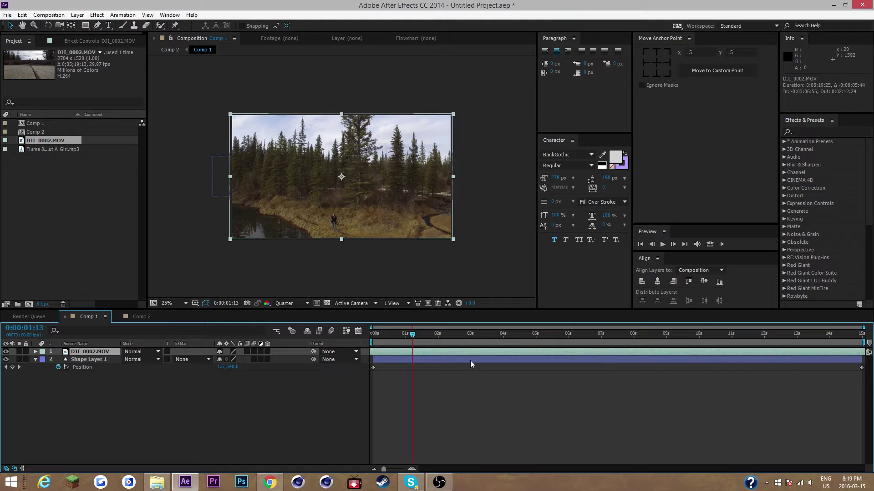
{"action": "left_click_drag", "start_coordinate": [858, 355], "coordinate": [293, 373]}
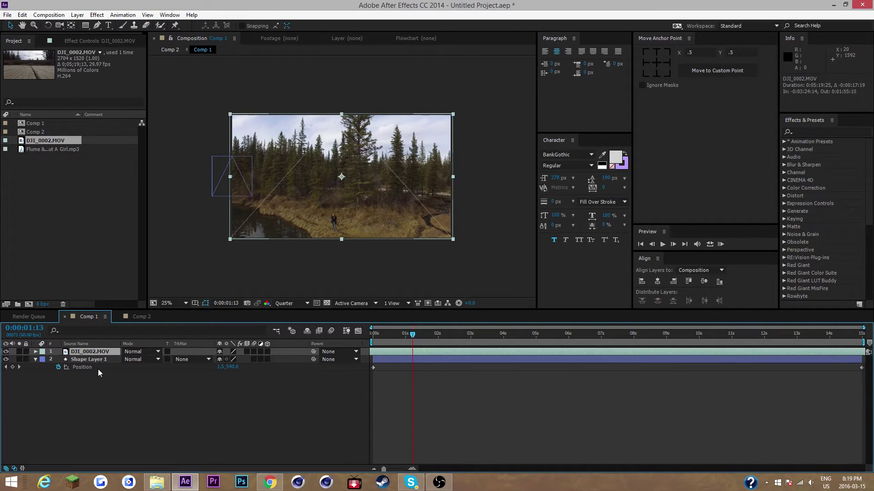
{"action": "left_click_drag", "start_coordinate": [735, 354], "coordinate": [25, 384]}
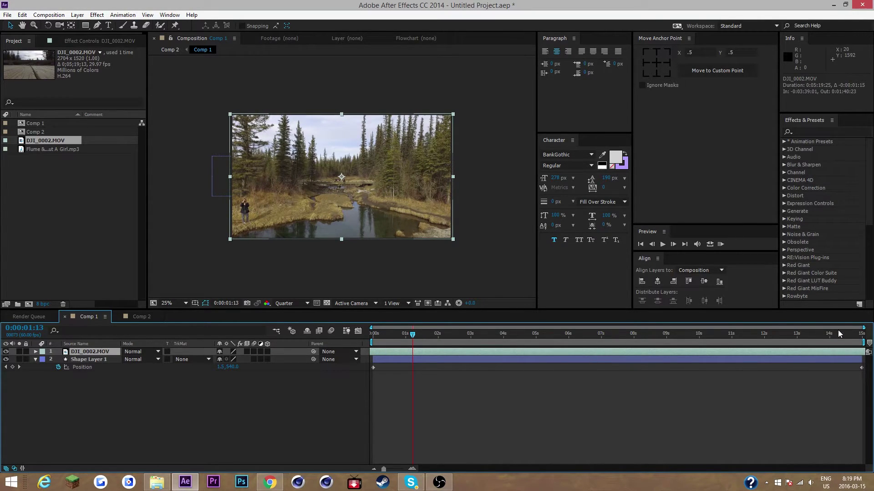
{"action": "left_click_drag", "start_coordinate": [293, 412], "coordinate": [712, 342]}
{"action": "left_click_drag", "start_coordinate": [393, 351], "coordinate": [471, 362]}
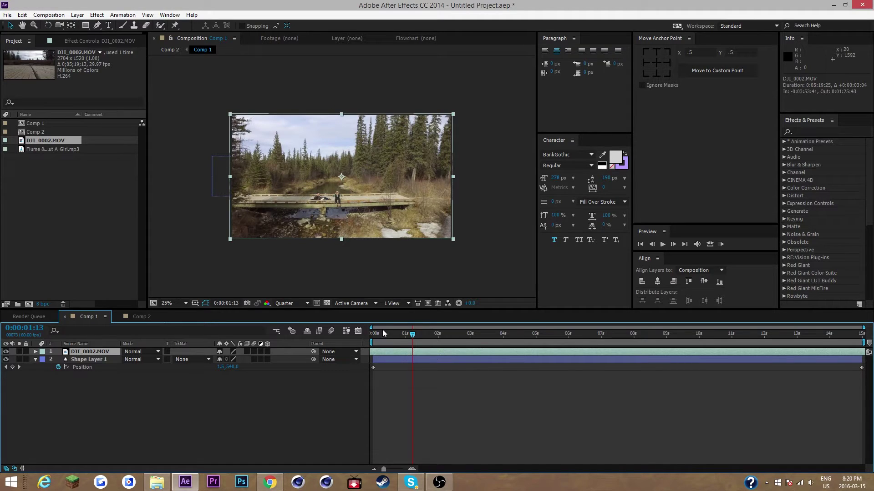
Split the DJI_0002.MOV layer at 0:00:00:00 and delete the part before that time.
{"action": "key", "text": "Home"}
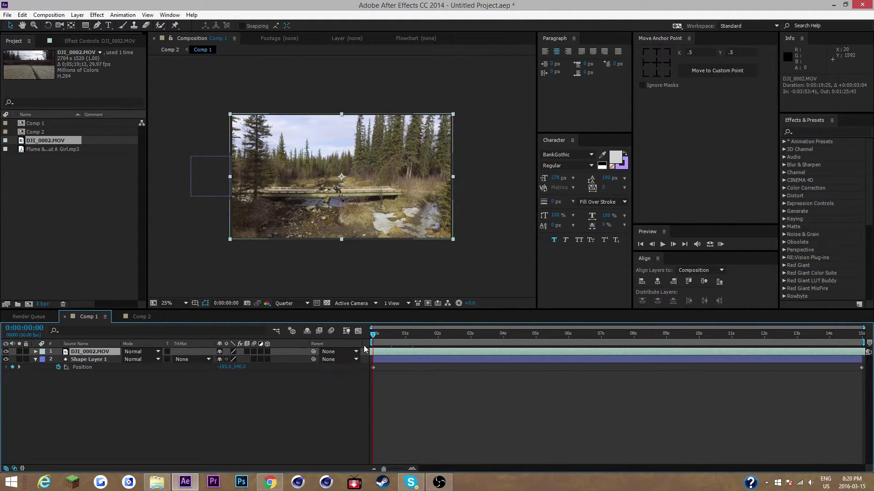
{"action": "key", "text": "ctrl+d"}
{"action": "left_click", "coordinate": [372, 359]}
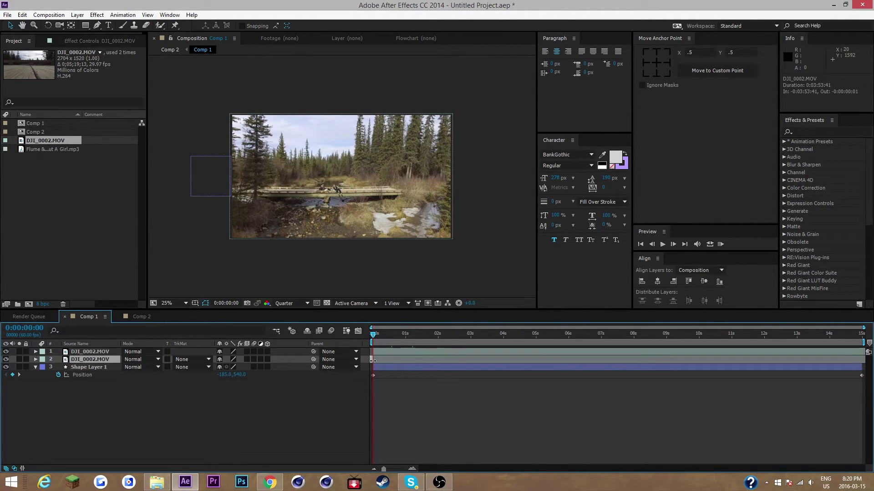
{"action": "key", "text": "Delete"}
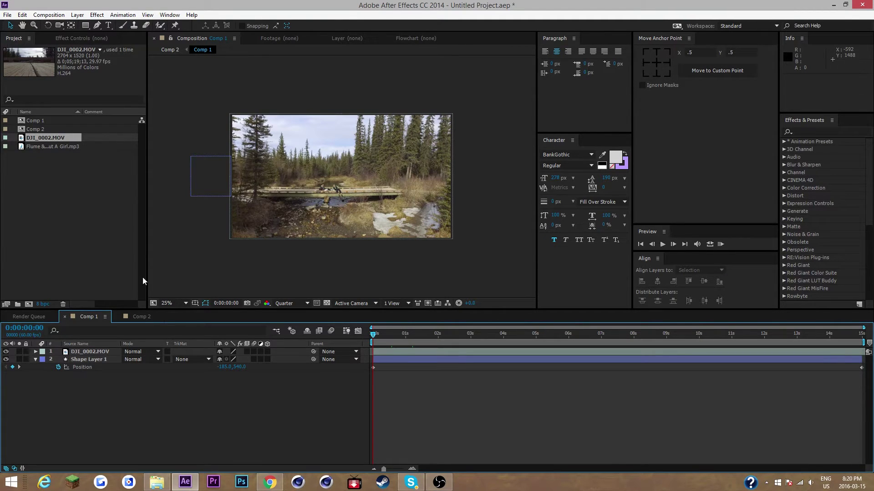
Enable time remapping on the trimmed DJI_0002.MOV layer in Comp 1.
{"action": "left_click", "coordinate": [395, 351]}
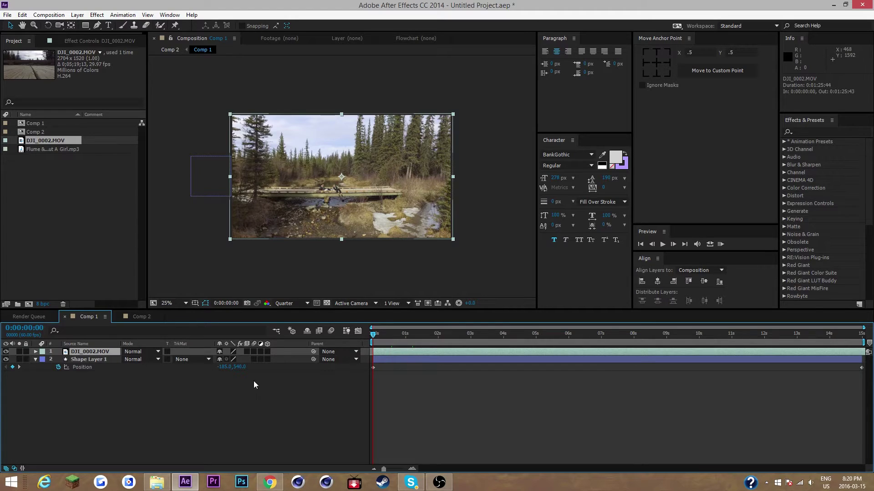
{"action": "right_click", "coordinate": [89, 353]}
{"action": "mouse_move", "coordinate": [122, 170]}
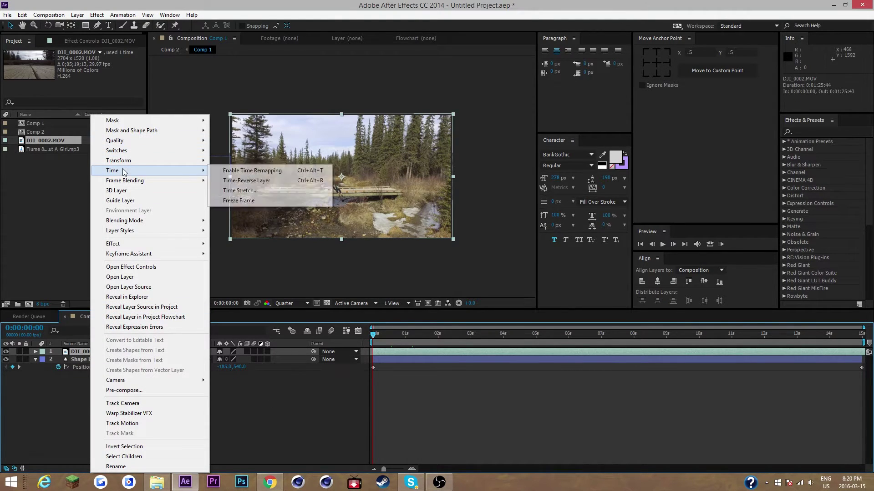
{"action": "left_click", "coordinate": [286, 172]}
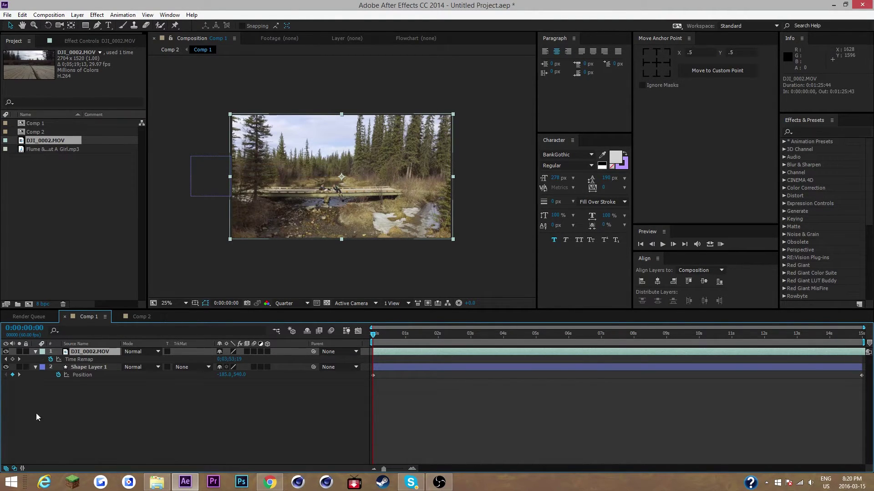
{"action": "left_click", "coordinate": [143, 400]}
Check the footage in Comp 2, return to Comp 1 and delete Shape Layer 1.
{"action": "left_click", "coordinate": [143, 322]}
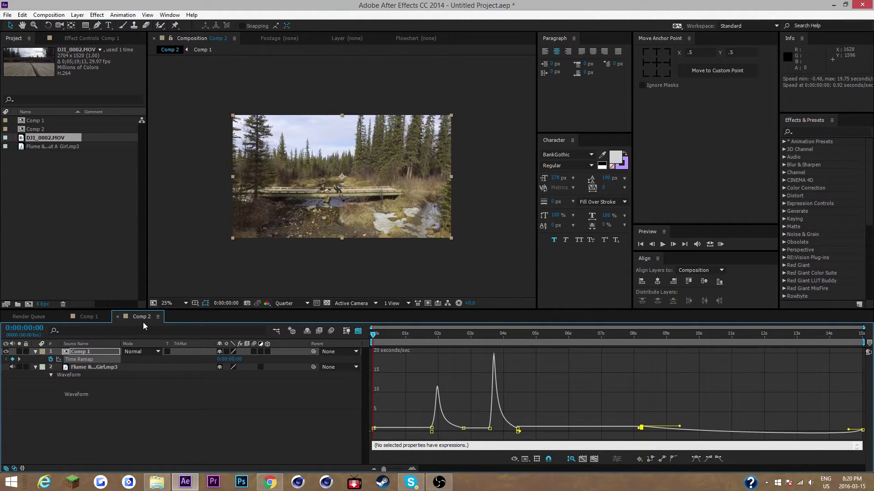
{"action": "left_click", "coordinate": [89, 316]}
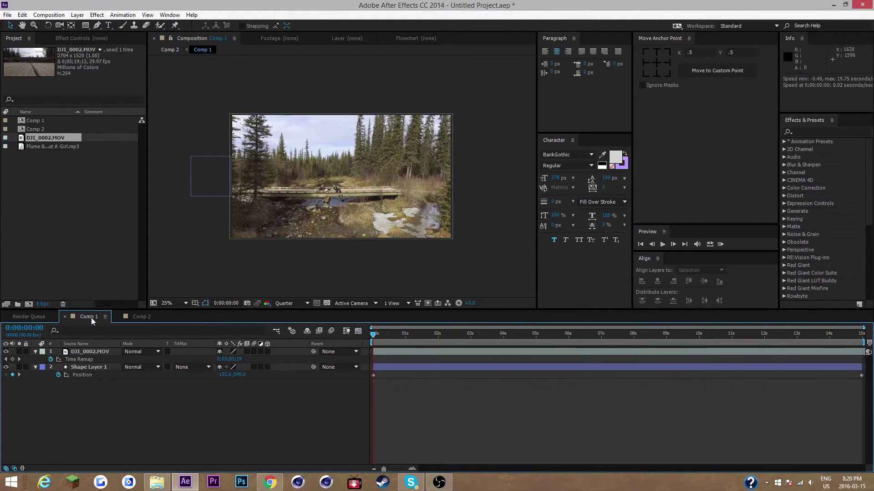
{"action": "left_click", "coordinate": [95, 370]}
{"action": "key", "text": "Delete"}
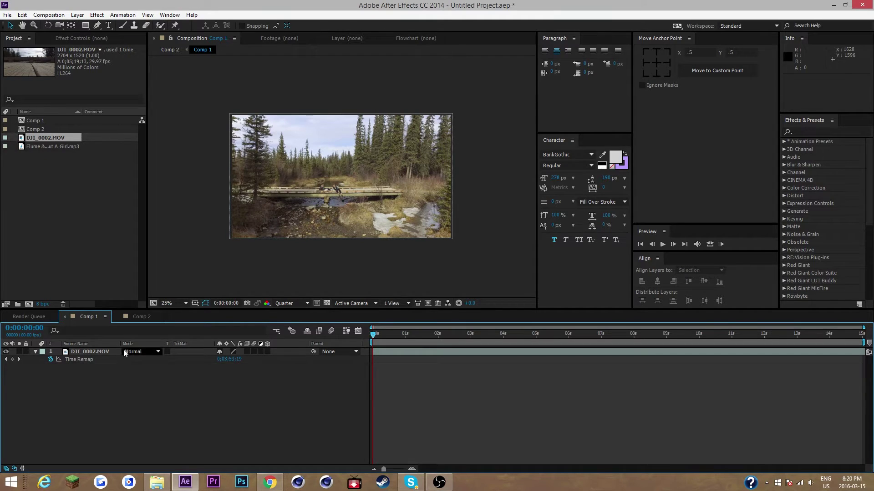
Open Comp 2, switch from the speed graph to the layer timeline and RAM-preview the time-remapped footage from the start.
{"action": "left_click", "coordinate": [107, 353]}
{"action": "left_click", "coordinate": [140, 318]}
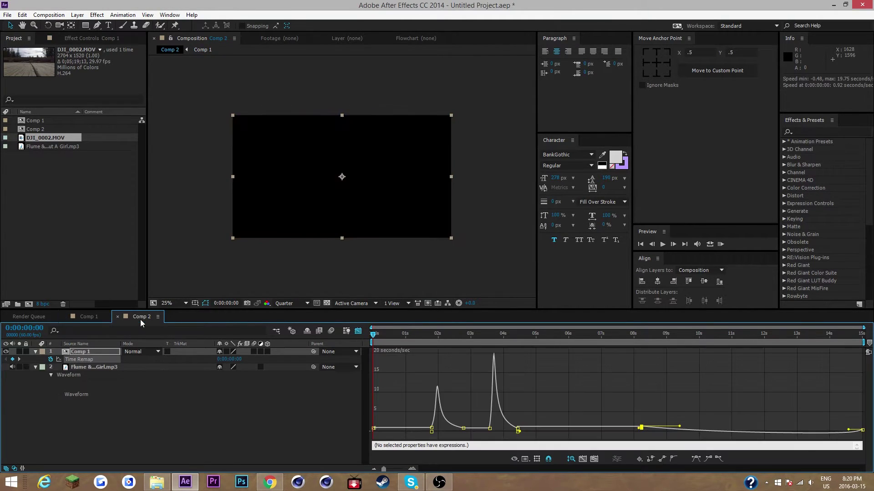
{"action": "left_click", "coordinate": [394, 354]}
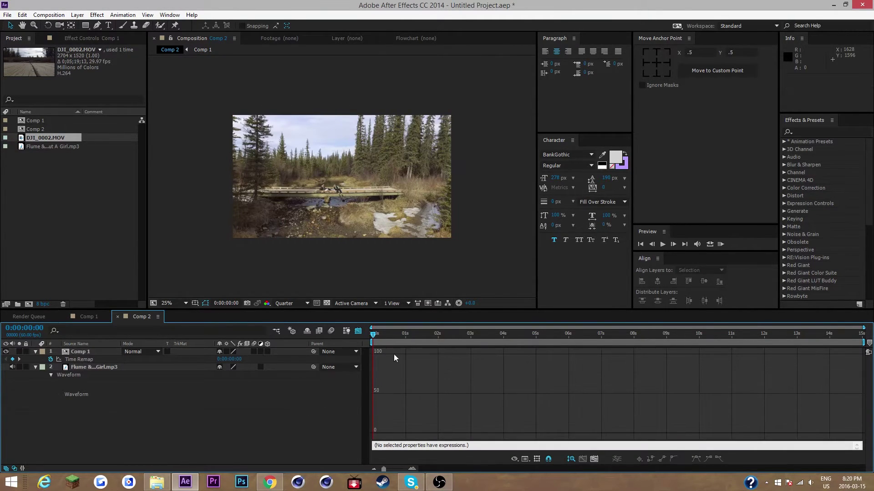
{"action": "left_click", "coordinate": [358, 331]}
{"action": "left_click_drag", "start_coordinate": [380, 334], "coordinate": [459, 342]}
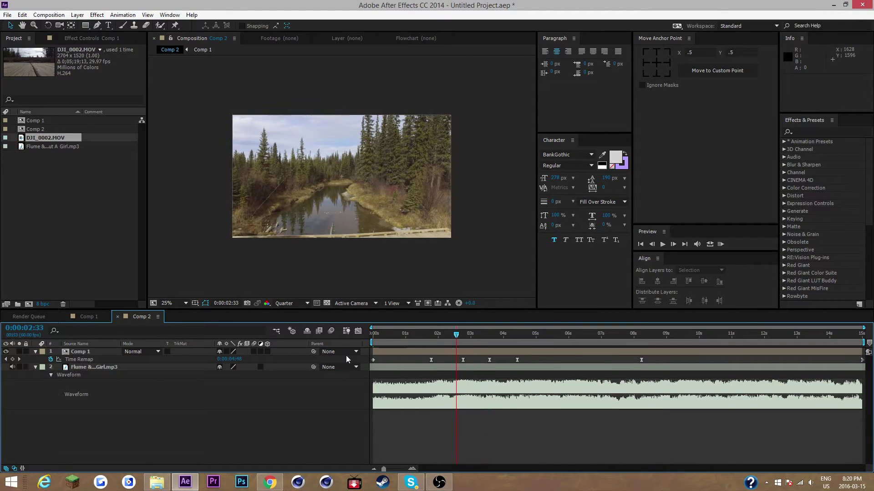
{"action": "key", "text": "Home"}
{"action": "left_click", "coordinate": [722, 245]}
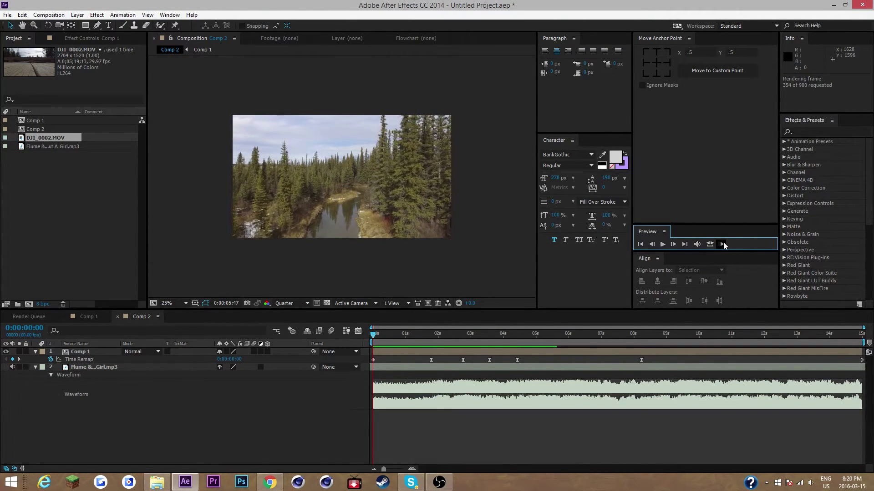
{"action": "key", "text": "space"}
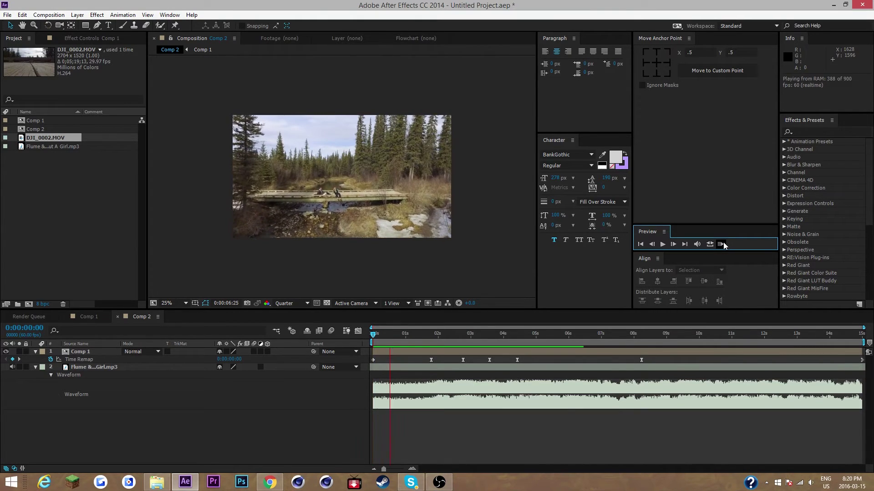
Reduce the Time Remap value of Comp 1's keyframe at 0:00:02:46 to about 0:00:03:25, with the speed graph shown.
{"action": "left_click", "coordinate": [532, 342]}
{"action": "left_click_drag", "start_coordinate": [531, 342], "coordinate": [464, 355]}
{"action": "left_click", "coordinate": [12, 359]}
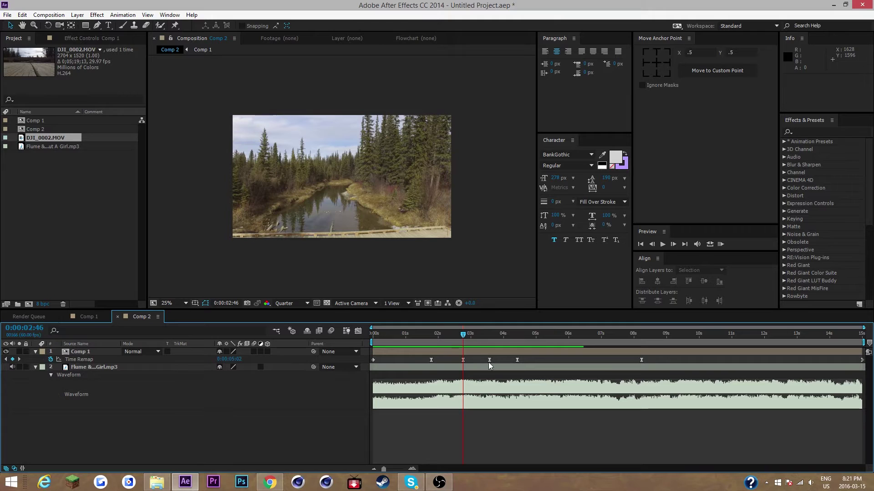
{"action": "left_click", "coordinate": [384, 350]}
{"action": "left_click", "coordinate": [358, 331]}
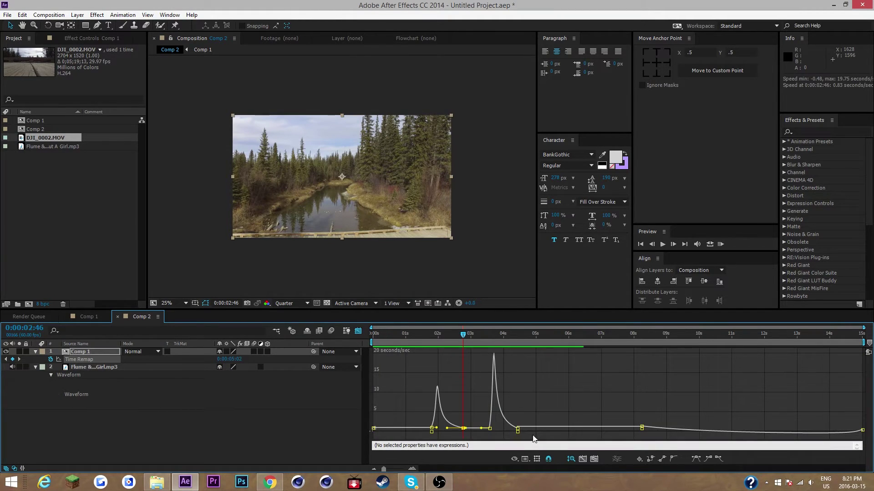
{"action": "left_click_drag", "start_coordinate": [235, 359], "coordinate": [209, 367]}
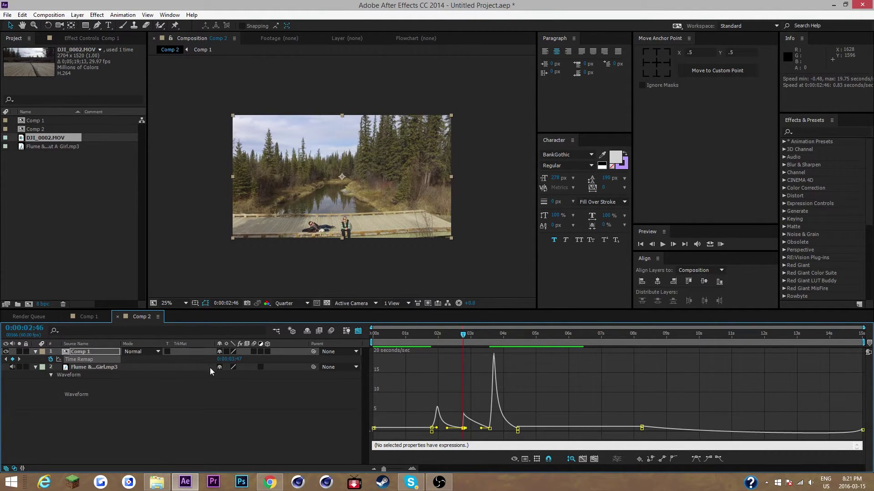
{"action": "key", "text": "ctrl+z"}
{"action": "left_click_drag", "start_coordinate": [235, 360], "coordinate": [190, 362]}
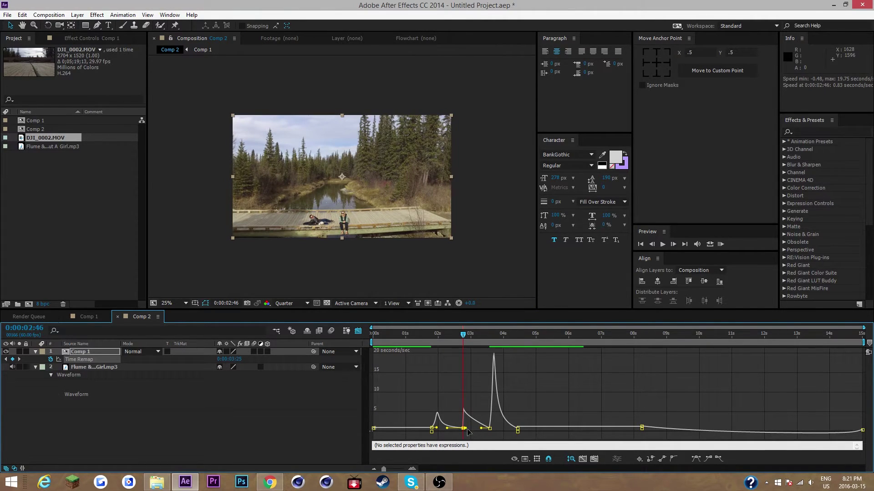
Reduce the Time Remap value of Comp 1's keyframe at 0:00:02:46 to 0:00:02:24.
{"action": "mouse_move", "coordinate": [489, 430]}
{"action": "left_click_drag", "start_coordinate": [239, 362], "coordinate": [220, 367]}
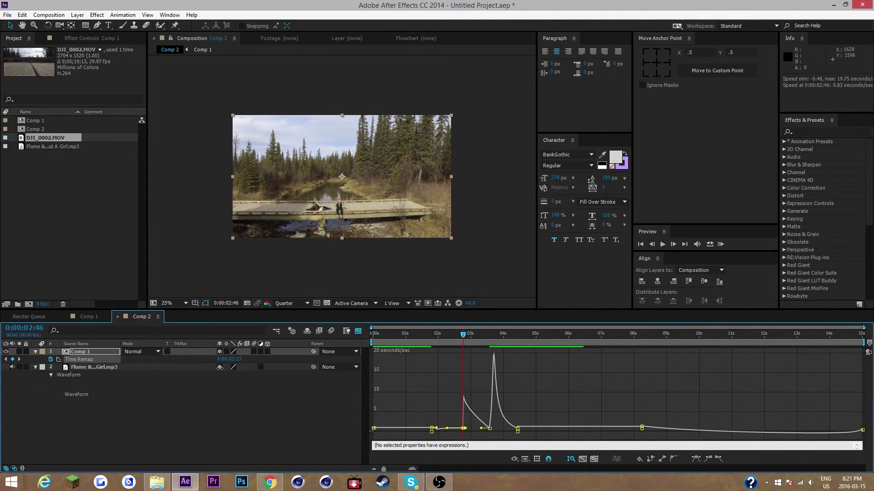
{"action": "left_click_drag", "start_coordinate": [384, 470], "coordinate": [399, 469]}
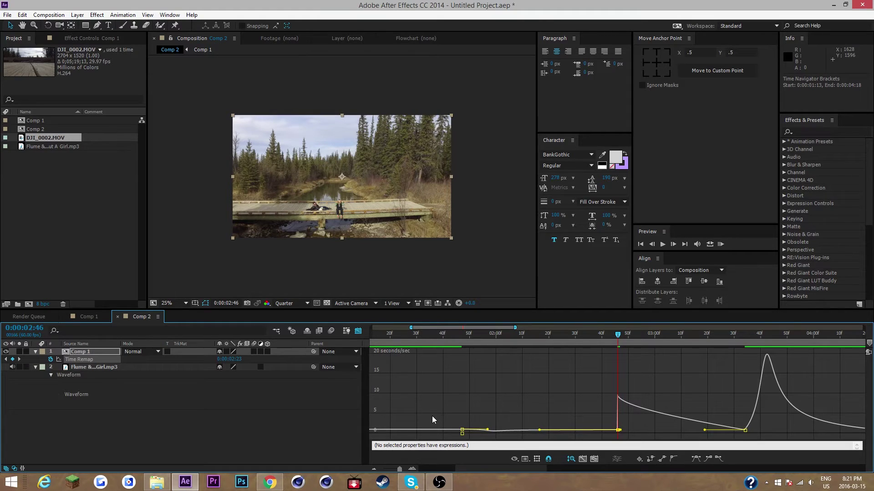
{"action": "left_click_drag", "start_coordinate": [239, 361], "coordinate": [236, 359]}
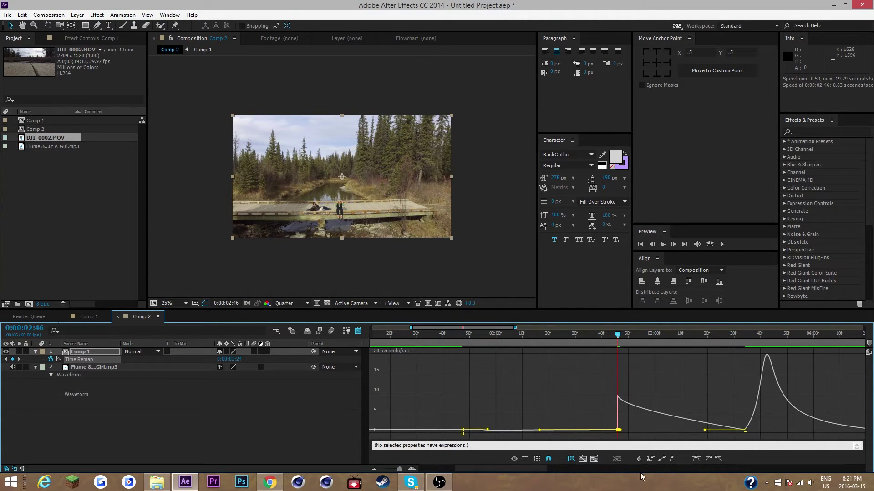
Shorten the outgoing speed handle of the keyframe at 0:00:01:47 and set the 0:00:02:46 keyframe's Time Remap value to 0:00:02:21.
{"action": "left_click", "coordinate": [593, 460]}
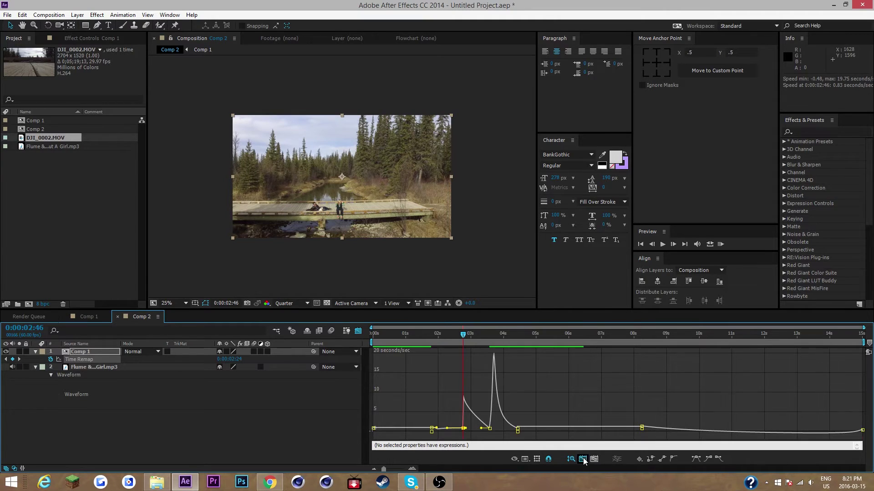
{"action": "left_click", "coordinate": [582, 459]}
{"action": "left_click_drag", "start_coordinate": [402, 469], "coordinate": [400, 470]}
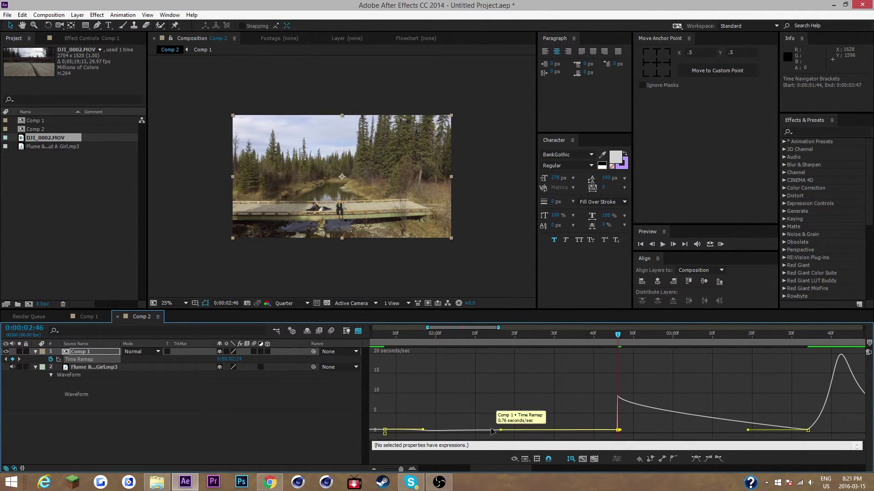
{"action": "left_click_drag", "start_coordinate": [500, 430], "coordinate": [478, 434]}
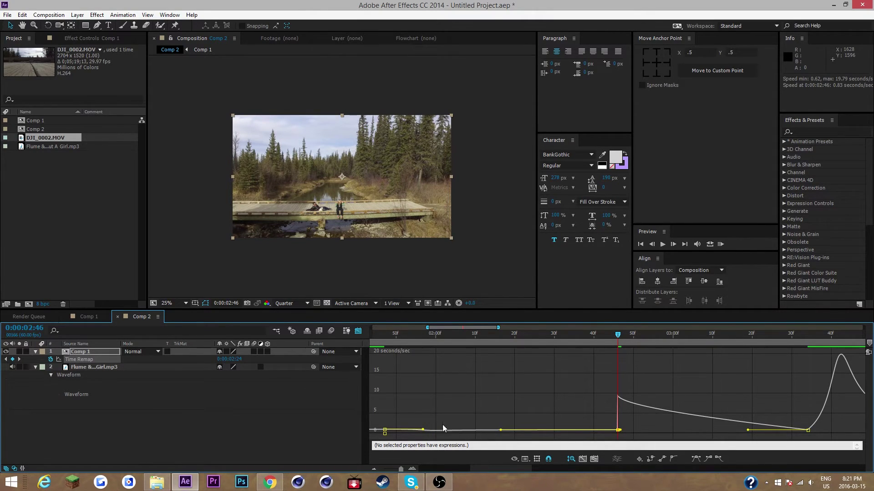
{"action": "mouse_move", "coordinate": [423, 430]}
{"action": "left_mouse_down"}
{"action": "mouse_move", "coordinate": [433, 430]}
{"action": "mouse_move", "coordinate": [396, 428]}
{"action": "mouse_move", "coordinate": [409, 430]}
{"action": "left_mouse_up"}
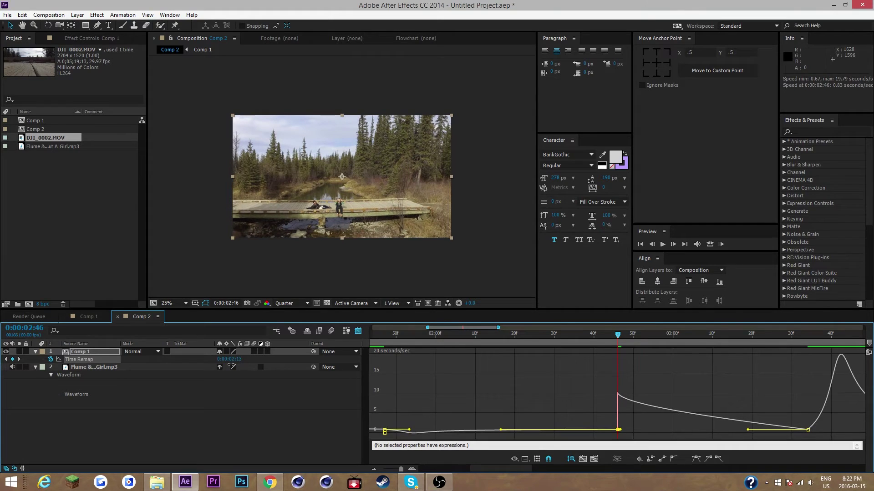
{"action": "left_click_drag", "start_coordinate": [240, 361], "coordinate": [240, 365]}
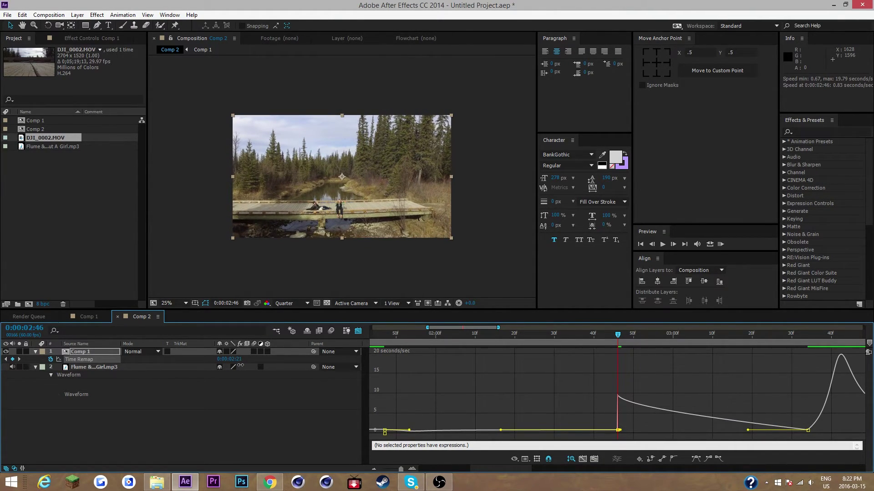
Reduce the Time Remap value of Comp 1's keyframe at 0:00:03:34 to 0:00:03:21.
{"action": "left_click", "coordinate": [660, 424]}
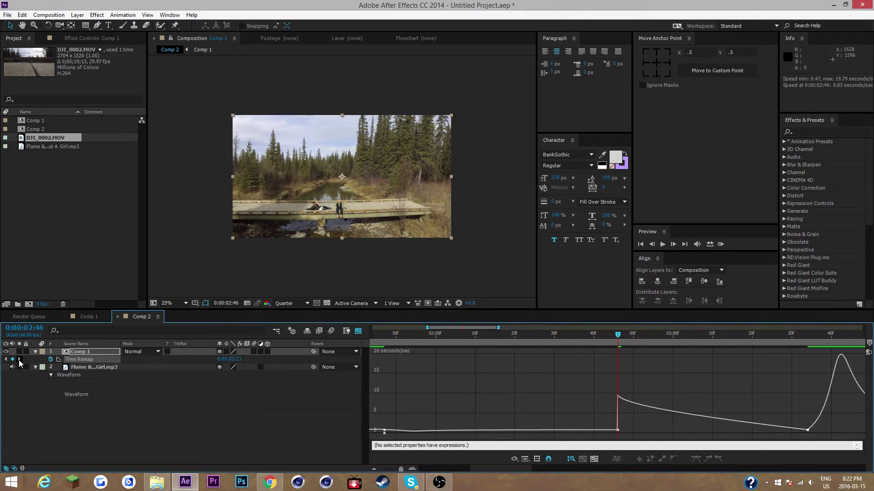
{"action": "left_click", "coordinate": [19, 360]}
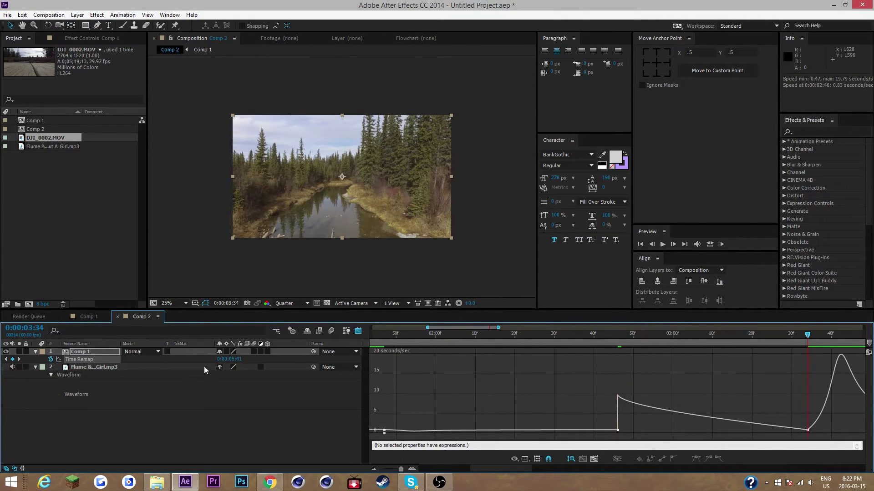
{"action": "left_click_drag", "start_coordinate": [251, 360], "coordinate": [191, 374]}
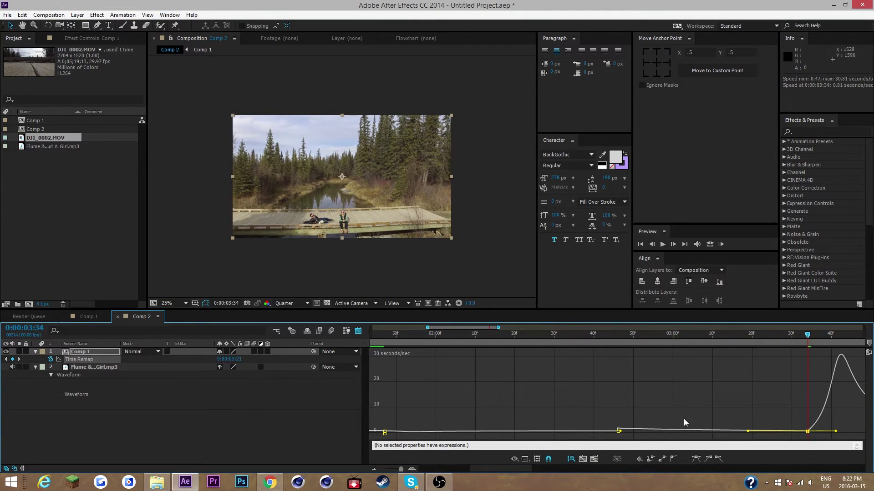
Pull the incoming speed handle of the 0:00:03:34 keyframe in to the keyframe itself to flatten the speed before it.
{"action": "left_click", "coordinate": [624, 434]}
{"action": "left_click", "coordinate": [619, 431]}
{"action": "left_click_drag", "start_coordinate": [620, 432], "coordinate": [677, 430]}
{"action": "key", "text": "ctrl+z"}
{"action": "left_click", "coordinate": [808, 431]}
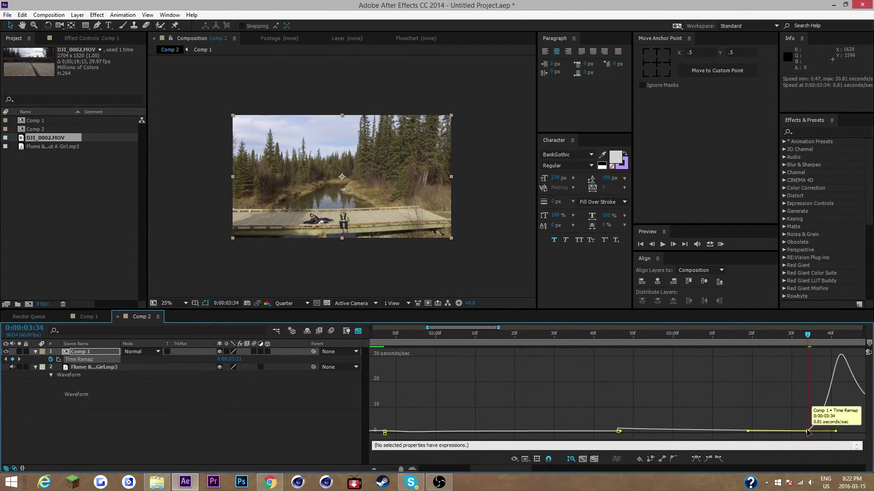
{"action": "left_click_drag", "start_coordinate": [747, 431], "coordinate": [810, 433]}
{"action": "left_click", "coordinate": [760, 421]}
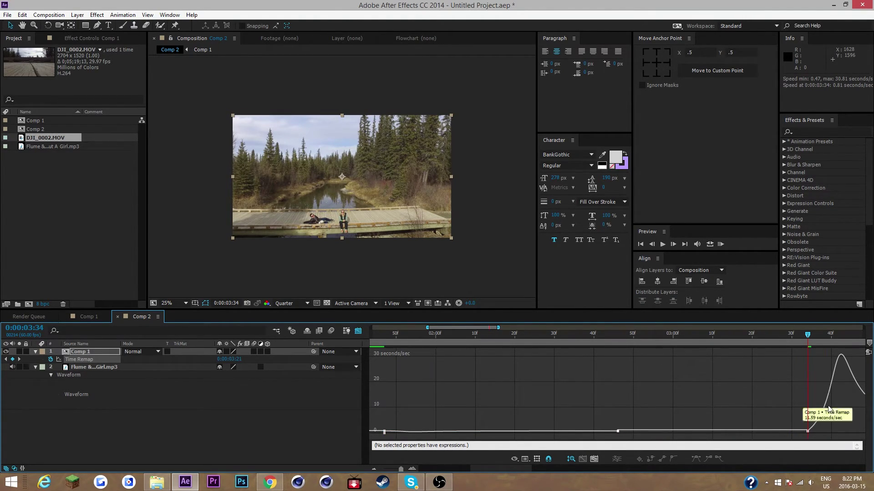
RAM-preview Comp 2 from the start and again from 0:00:00:48 to check the remapped speed changes.
{"action": "left_click_drag", "start_coordinate": [809, 335], "coordinate": [359, 384]}
{"action": "key", "text": "space"}
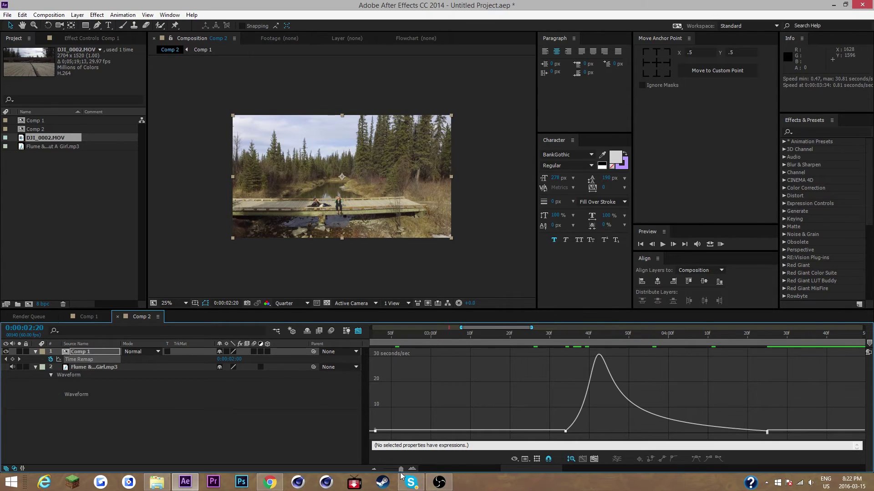
{"action": "left_click_drag", "start_coordinate": [401, 473], "coordinate": [397, 470]}
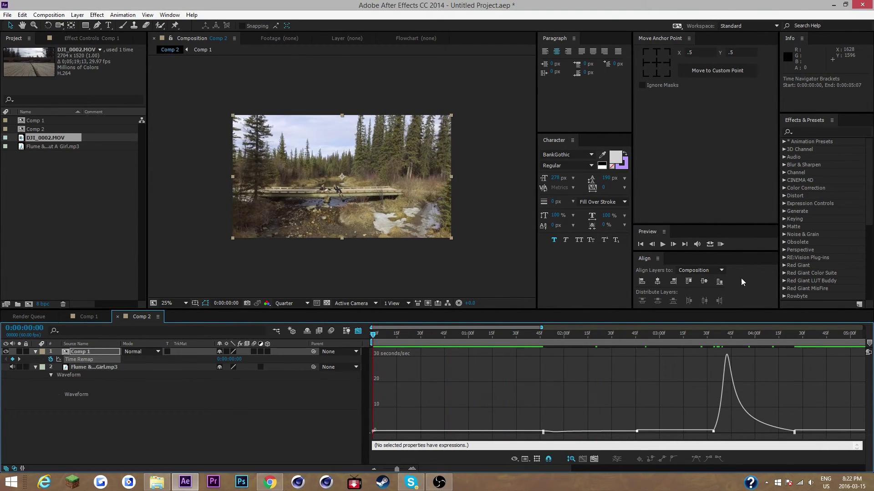
{"action": "left_click", "coordinate": [720, 244]}
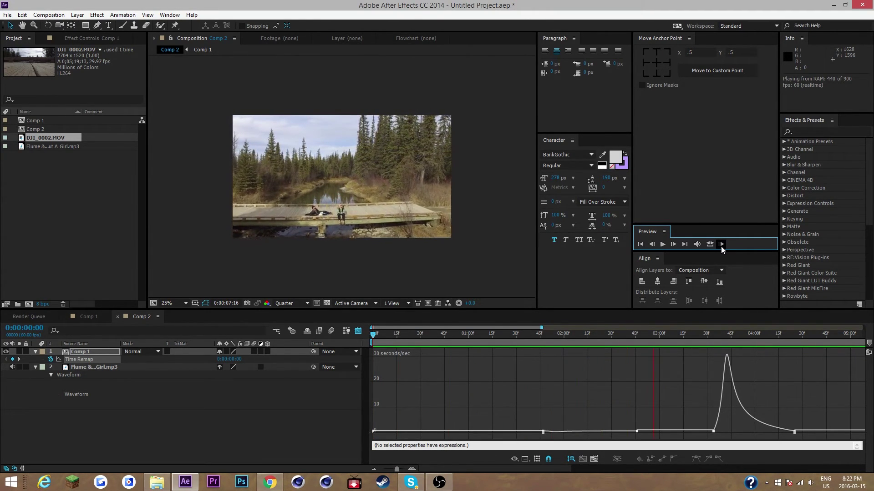
{"action": "key", "text": "space"}
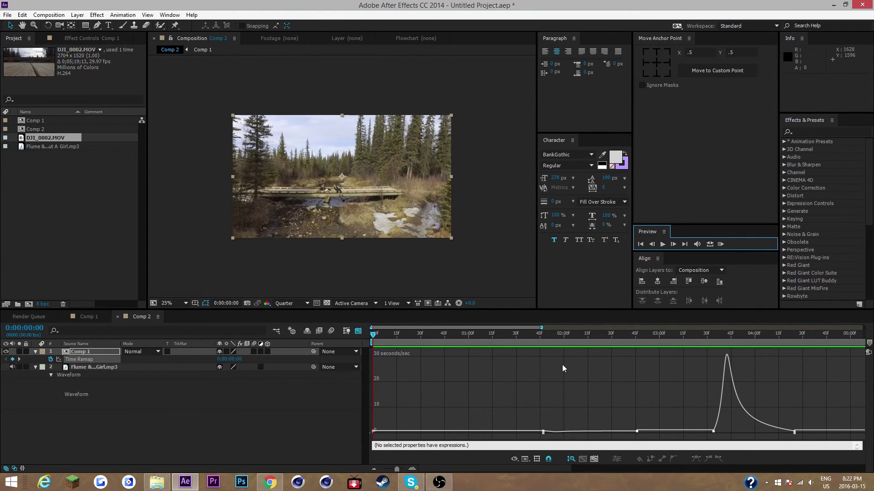
{"action": "left_click_drag", "start_coordinate": [536, 346], "coordinate": [466, 357]}
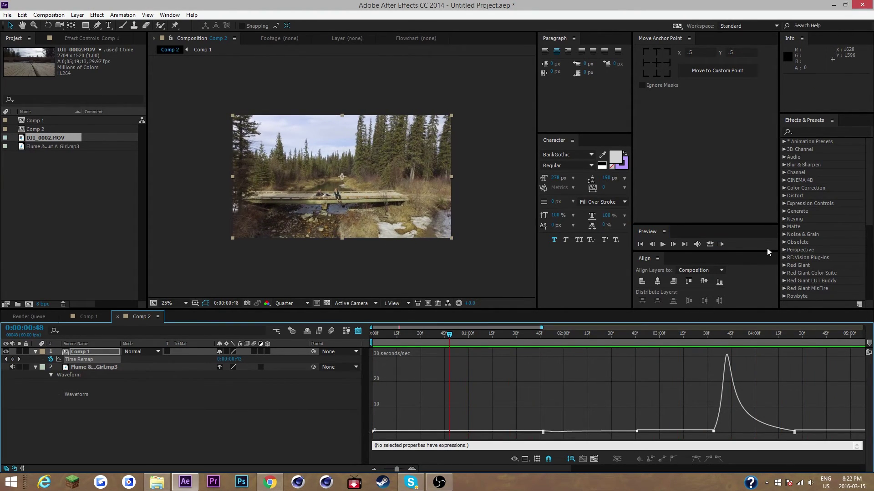
{"action": "left_click", "coordinate": [720, 244]}
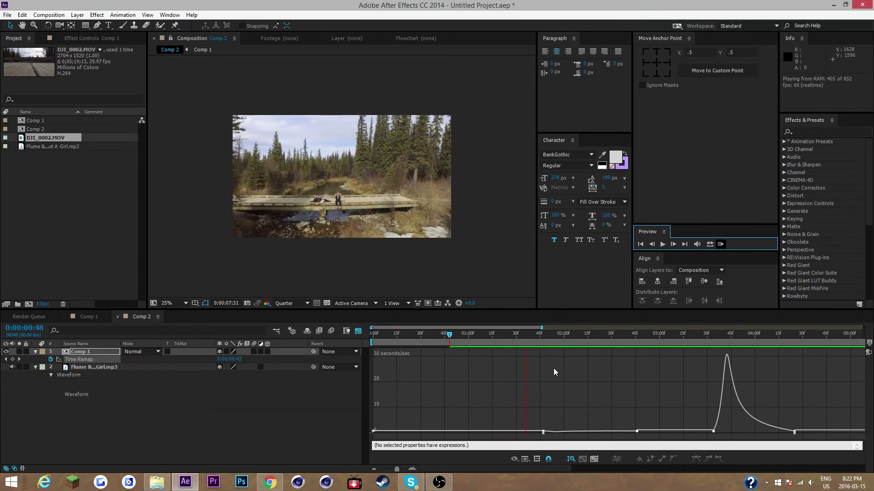
{"action": "key", "text": "space"}
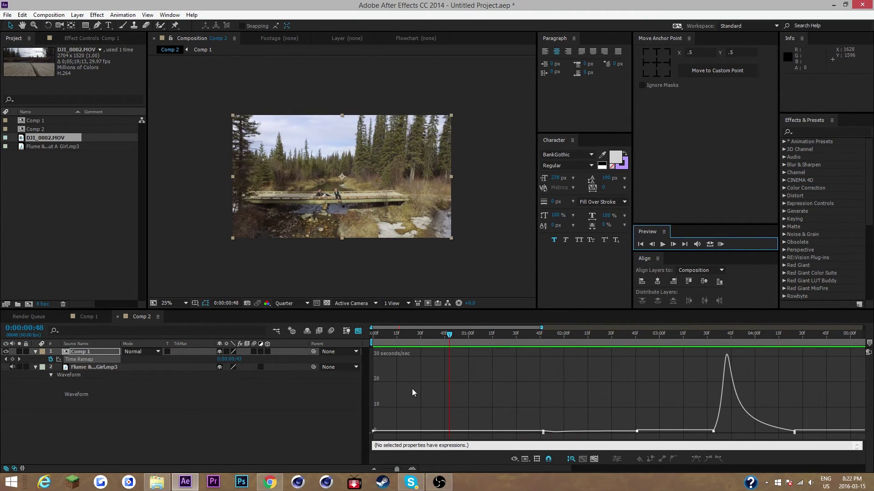
Raise the Time Remap value of Comp 1's keyframe at 0:00:01:47 to 0:00:03:45.
{"action": "left_click_drag", "start_coordinate": [449, 335], "coordinate": [532, 344]}
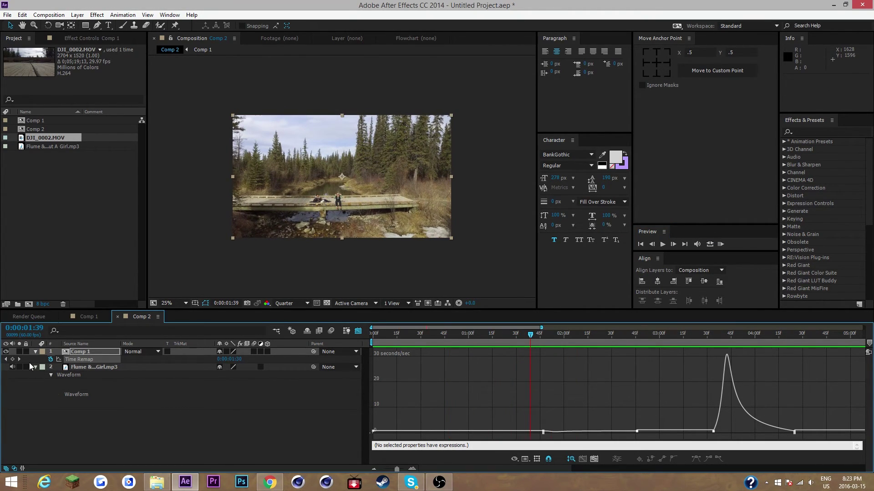
{"action": "left_click", "coordinate": [19, 360]}
{"action": "left_click_drag", "start_coordinate": [238, 359], "coordinate": [198, 367]}
{"action": "left_click", "coordinate": [493, 414]}
{"action": "key", "text": "Home"}
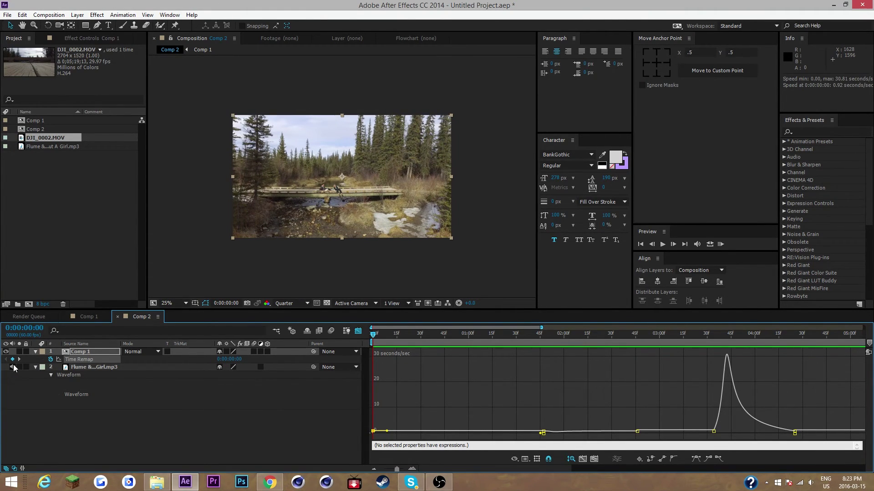
{"action": "left_click", "coordinate": [19, 360]}
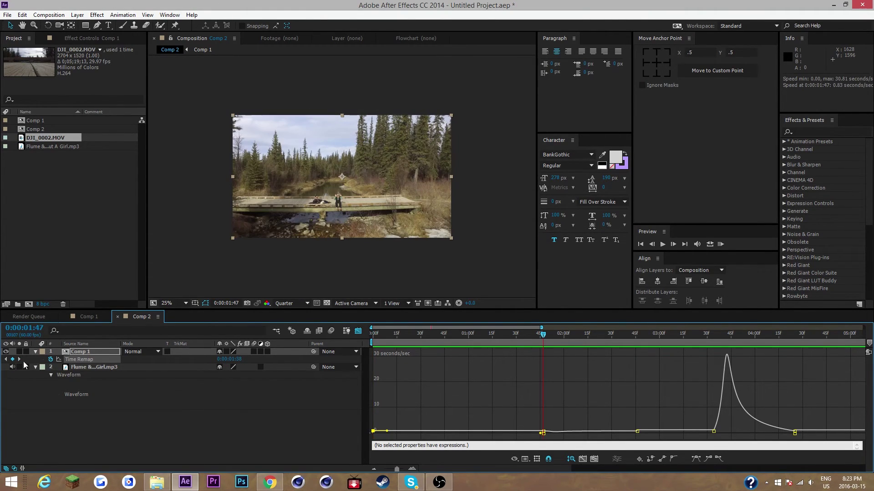
{"action": "left_click_drag", "start_coordinate": [232, 359], "coordinate": [302, 368]}
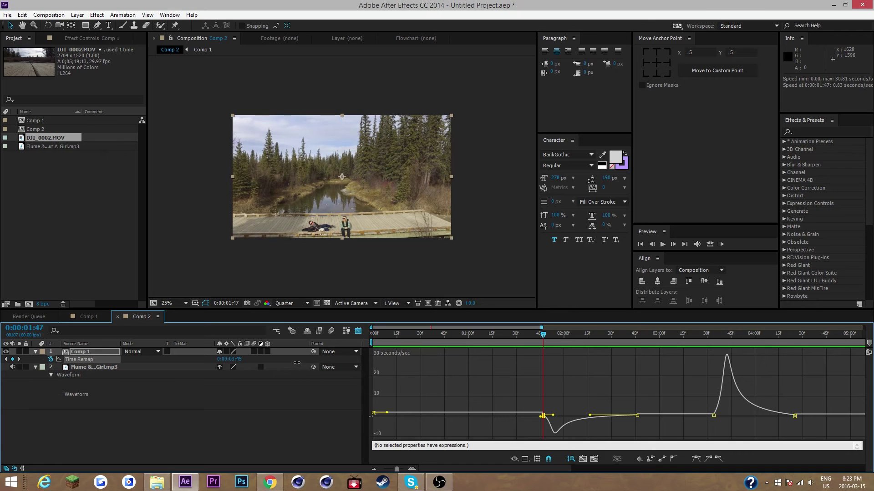
{"action": "left_click", "coordinate": [452, 414]}
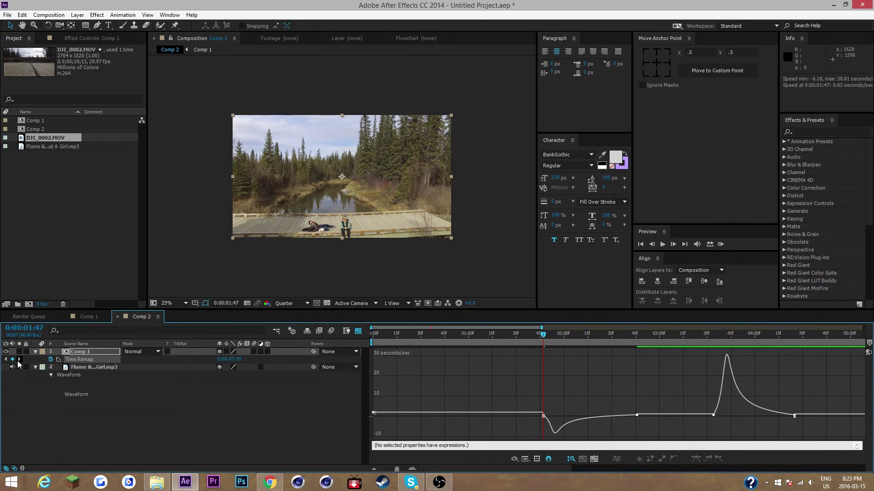
Raise the Time Remap value of Comp 1's keyframe at 0:00:02:46 so the footage runs forward from the preceding keyframe.
{"action": "left_click", "coordinate": [19, 359]}
{"action": "left_click_drag", "start_coordinate": [613, 404], "coordinate": [647, 425]}
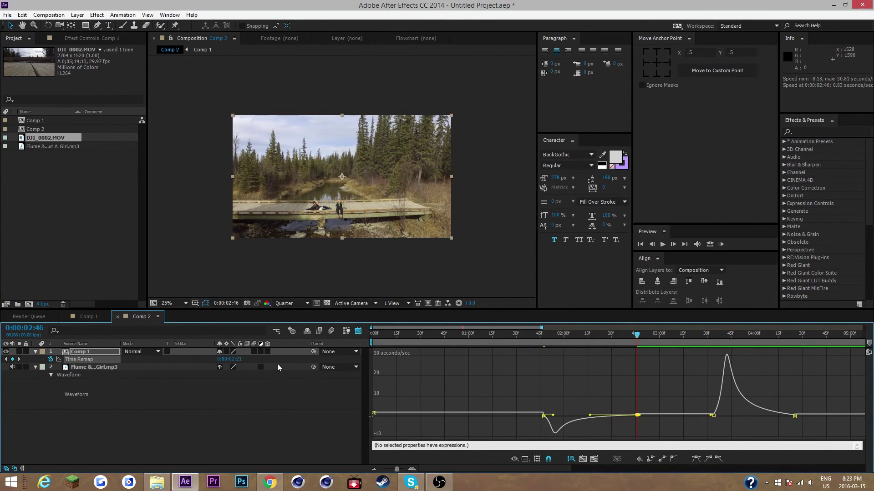
{"action": "left_click_drag", "start_coordinate": [236, 361], "coordinate": [296, 361]}
RAM-preview the adjusted time remap from 0:00:01:37 and again from the start of Comp 2.
{"action": "left_click", "coordinate": [528, 335]}
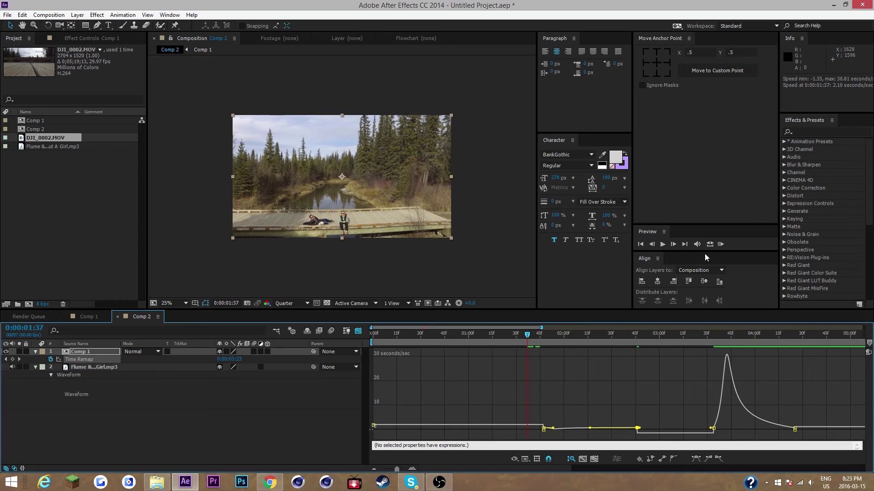
{"action": "left_click", "coordinate": [720, 243]}
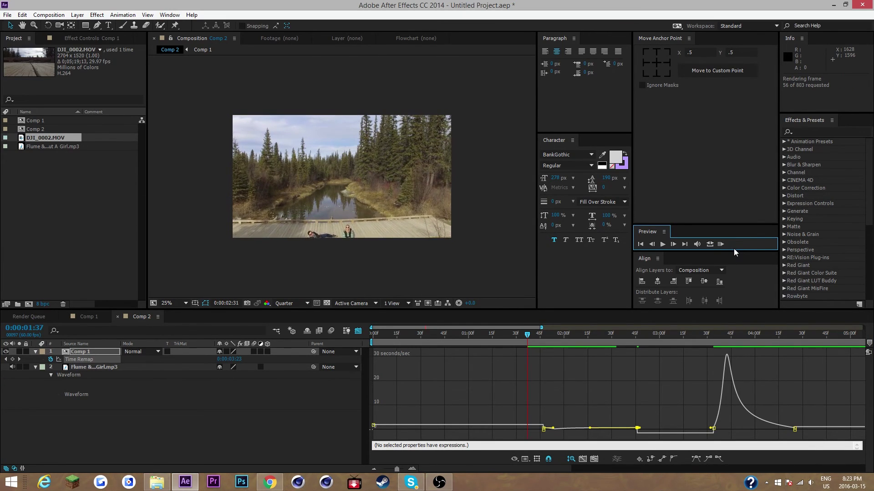
{"action": "left_click_drag", "start_coordinate": [535, 336], "coordinate": [371, 342]}
{"action": "left_click", "coordinate": [724, 245]}
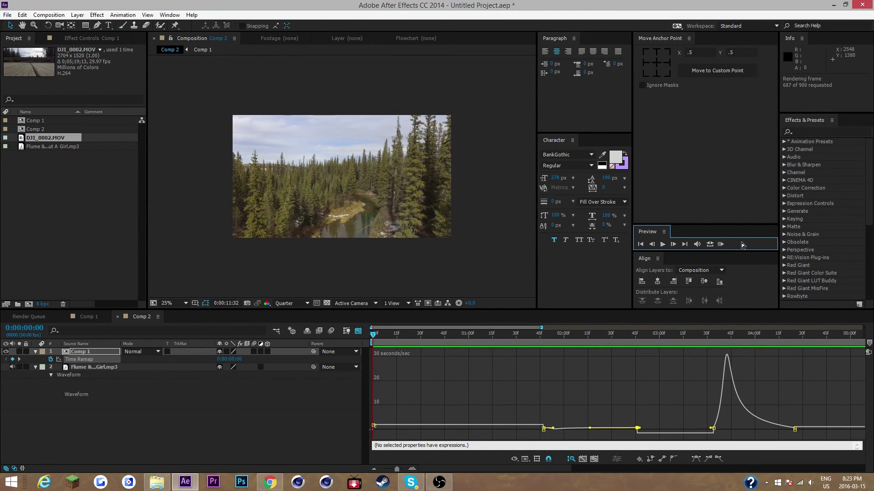
{"action": "left_click", "coordinate": [720, 244]}
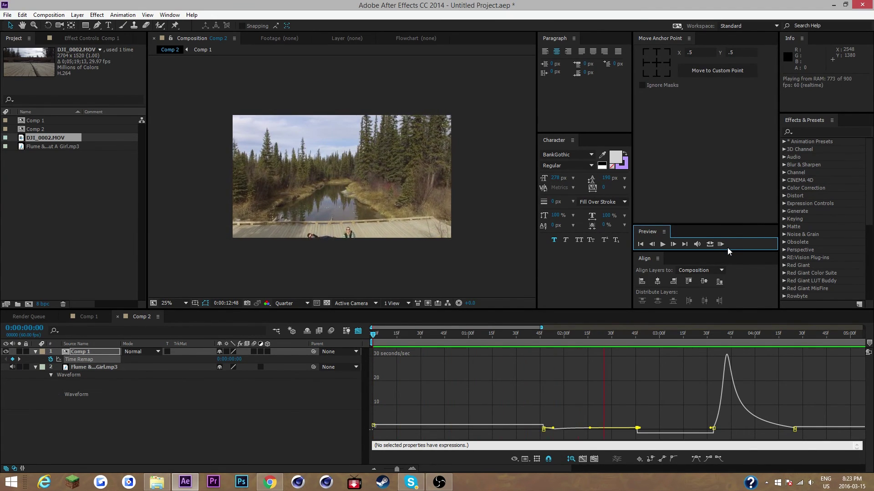
{"action": "key", "text": "space"}
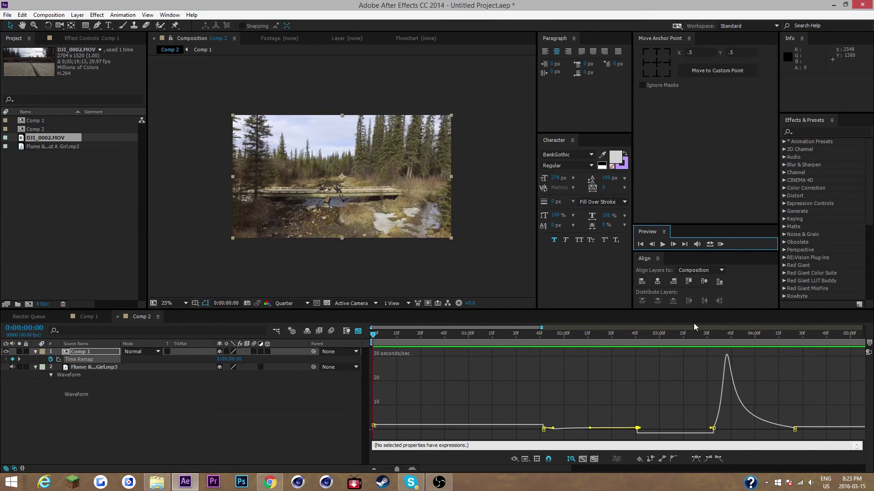
Raise the Time Remap value of the 0:00:03:34 keyframe to 0:00:05:11 and RAM-preview Comp 2 from the start.
{"action": "left_click", "coordinate": [715, 342]}
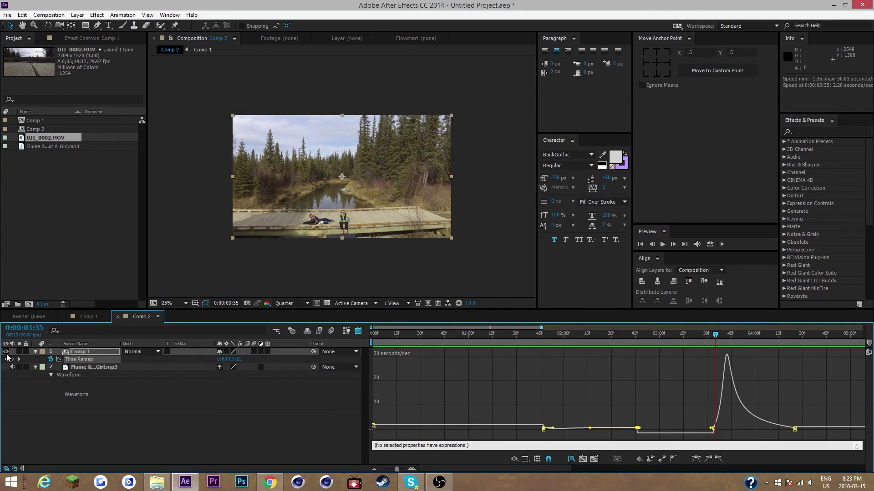
{"action": "left_click_drag", "start_coordinate": [234, 360], "coordinate": [299, 370]}
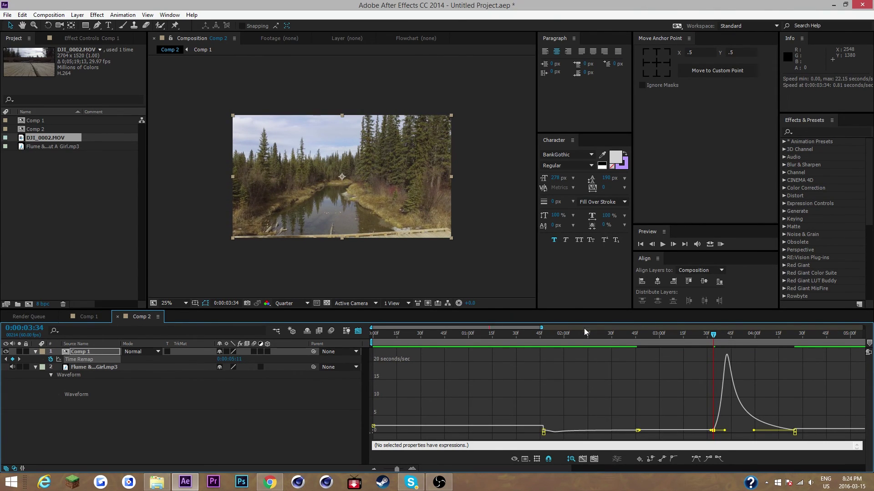
{"action": "left_click_drag", "start_coordinate": [564, 336], "coordinate": [460, 354]}
{"action": "key", "text": "Home"}
{"action": "left_click", "coordinate": [721, 244]}
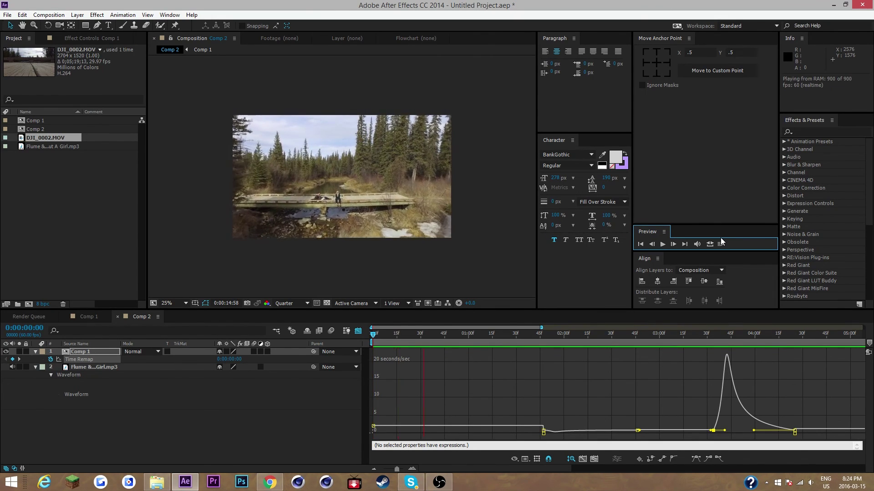
{"action": "left_click", "coordinate": [646, 337]}
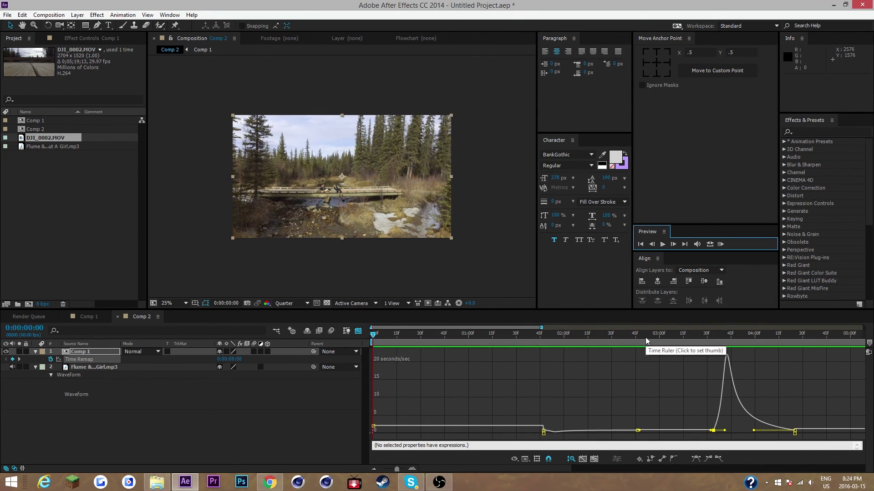